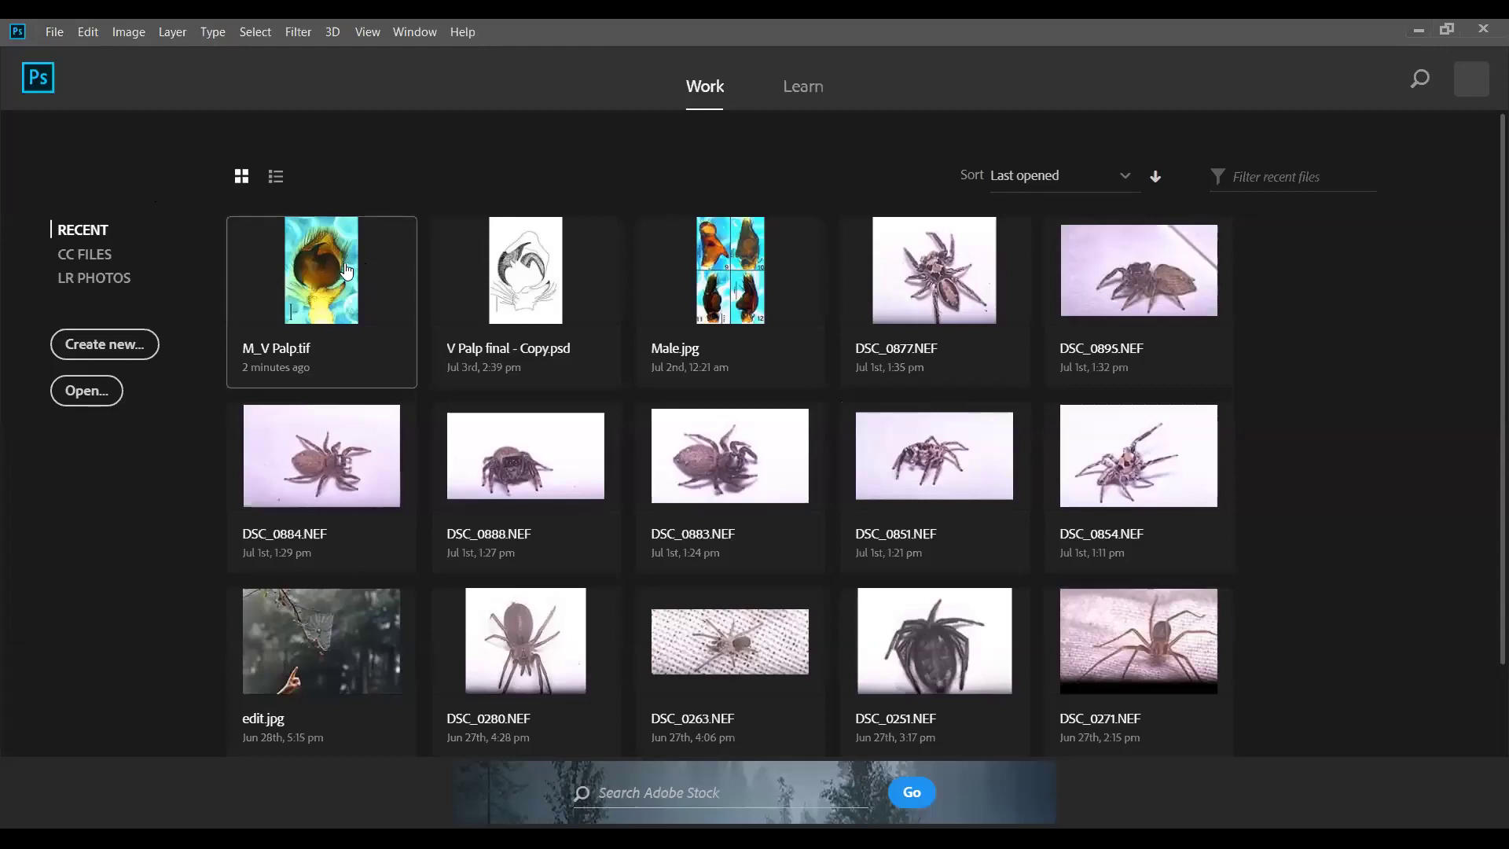
pyautogui.click(49, 35)
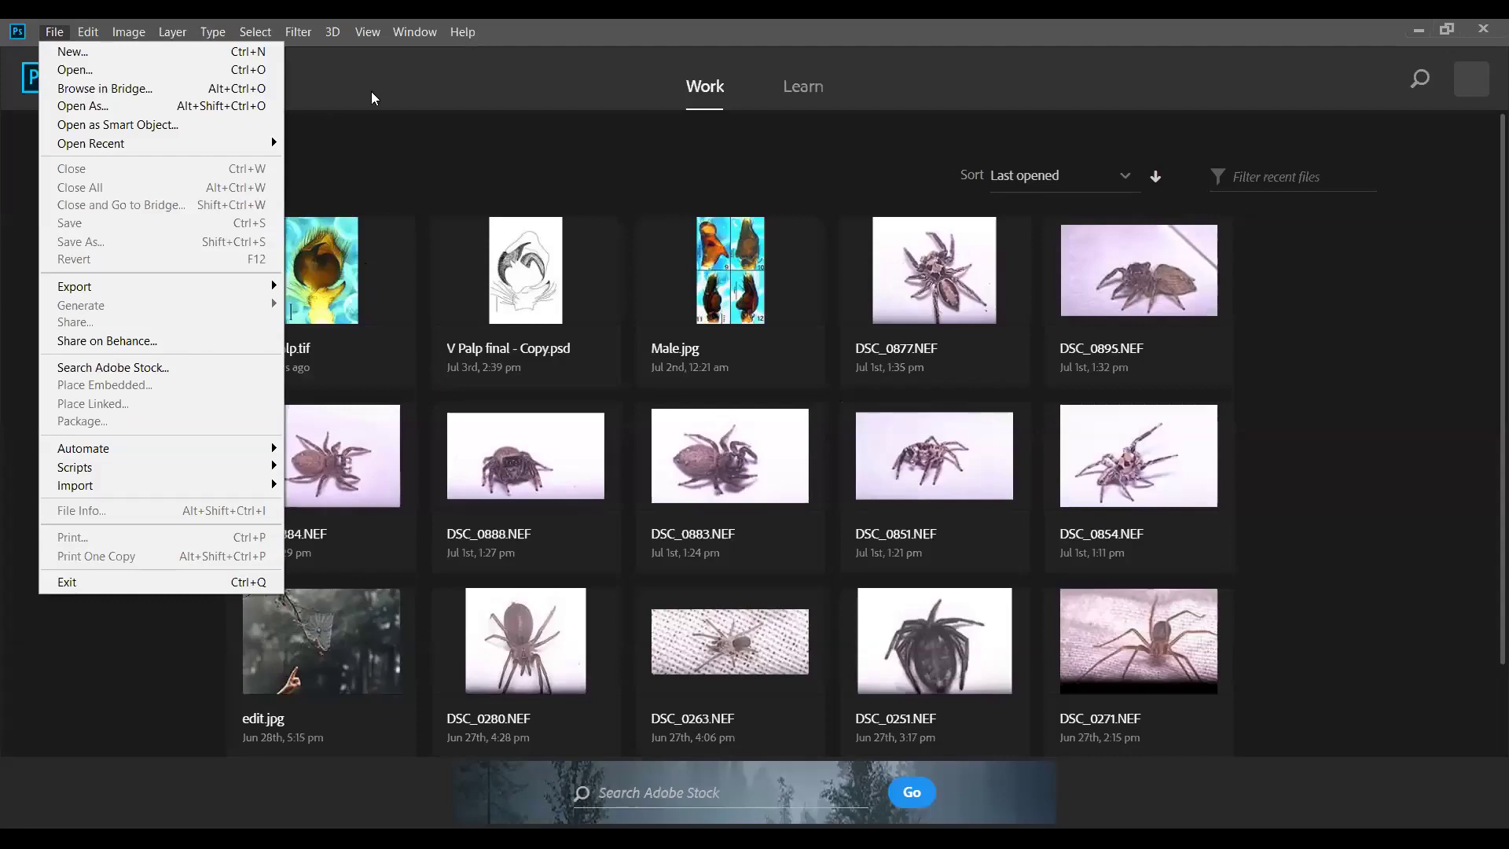
pyautogui.press('Right')
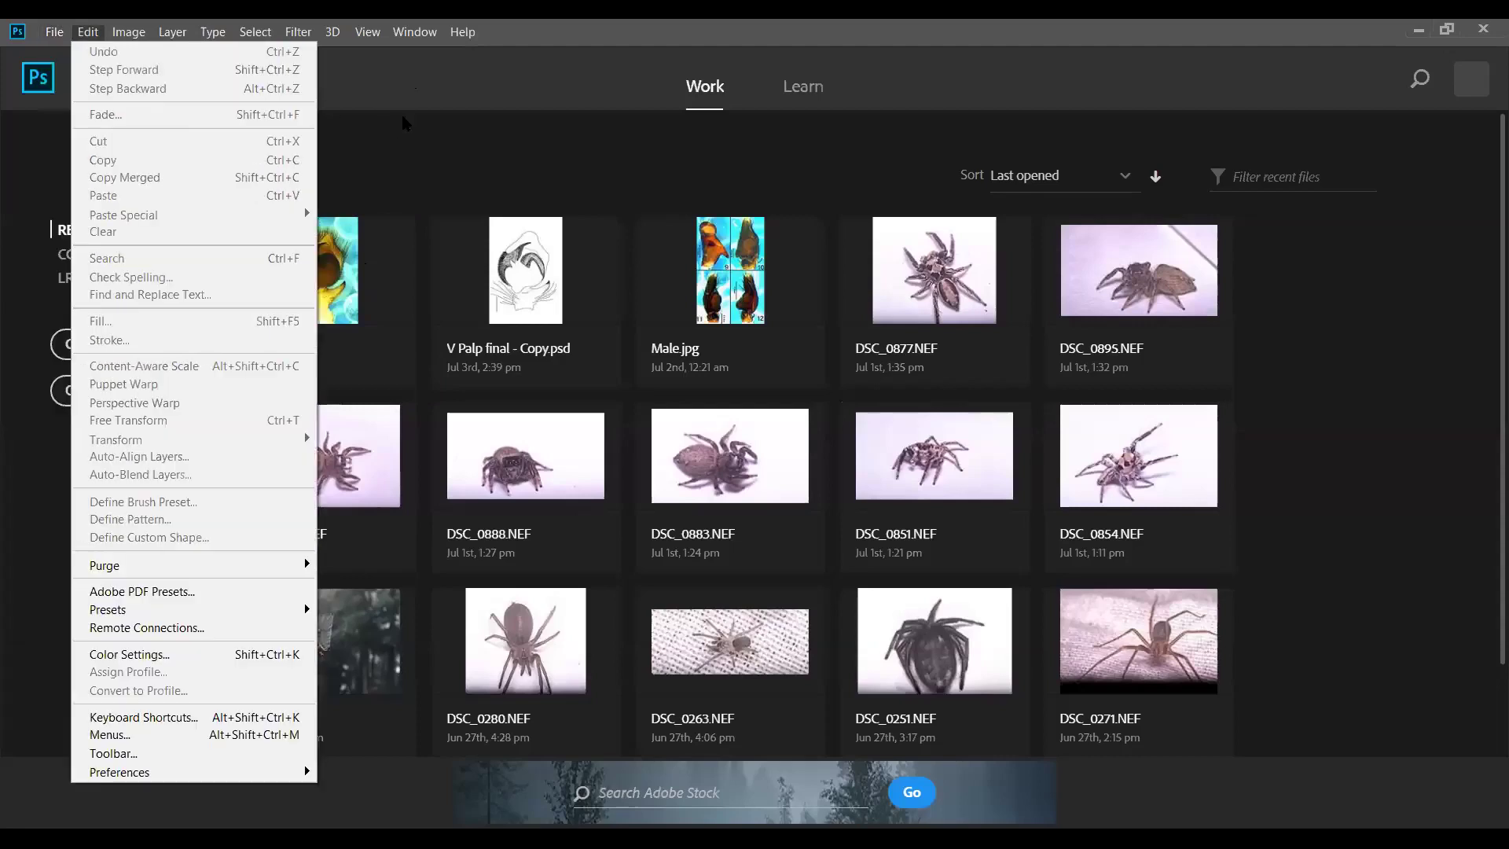
pyautogui.press('Escape')
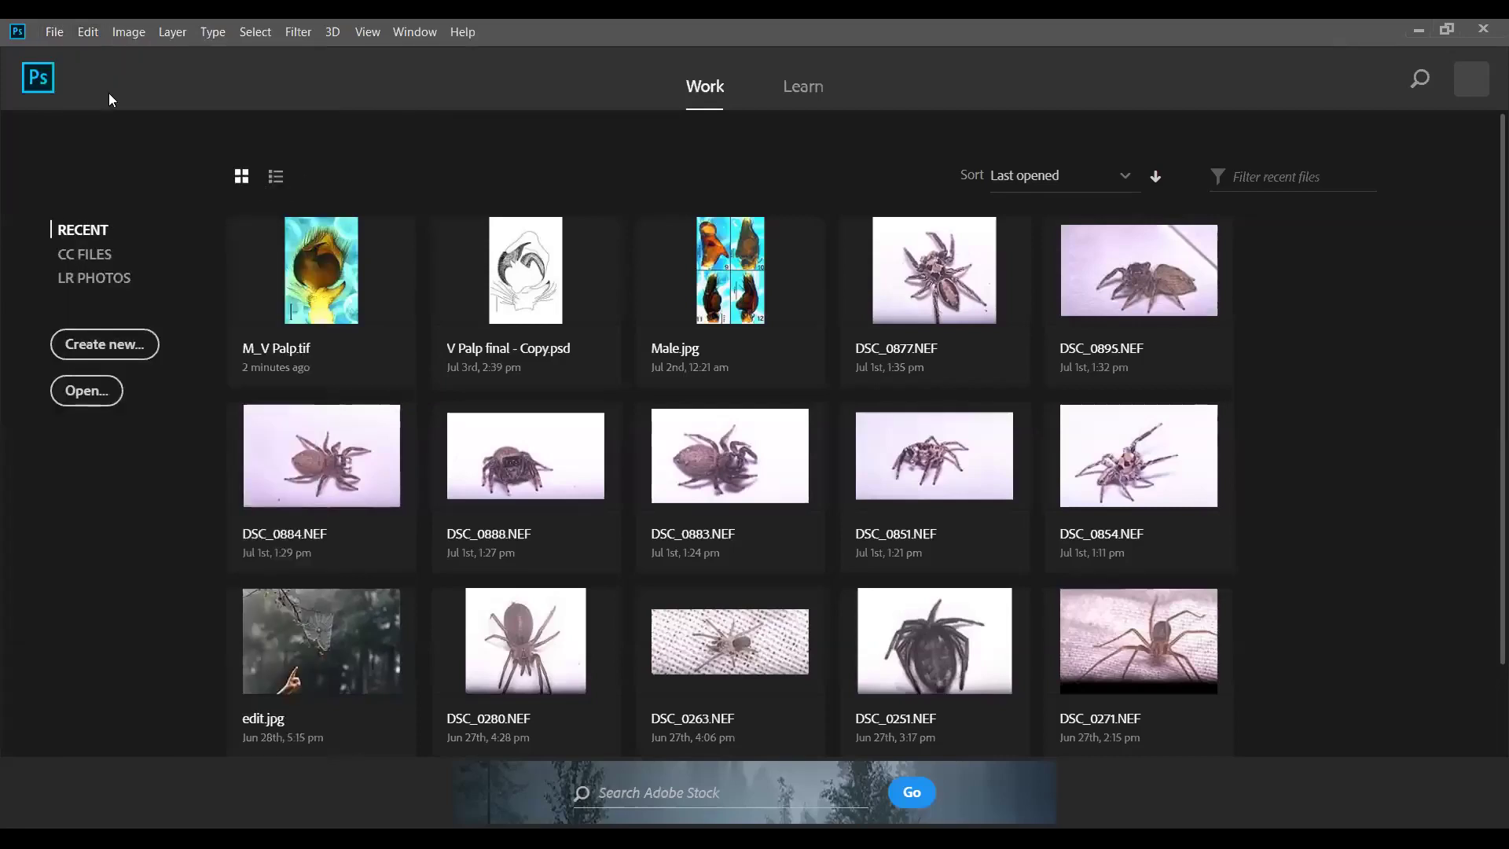
pyautogui.press('Escape')
# - Create a new A3 document, 297 x 420 mm at 300 pixels/inch, in RGB Color with a white background
pyautogui.click(388, 206)
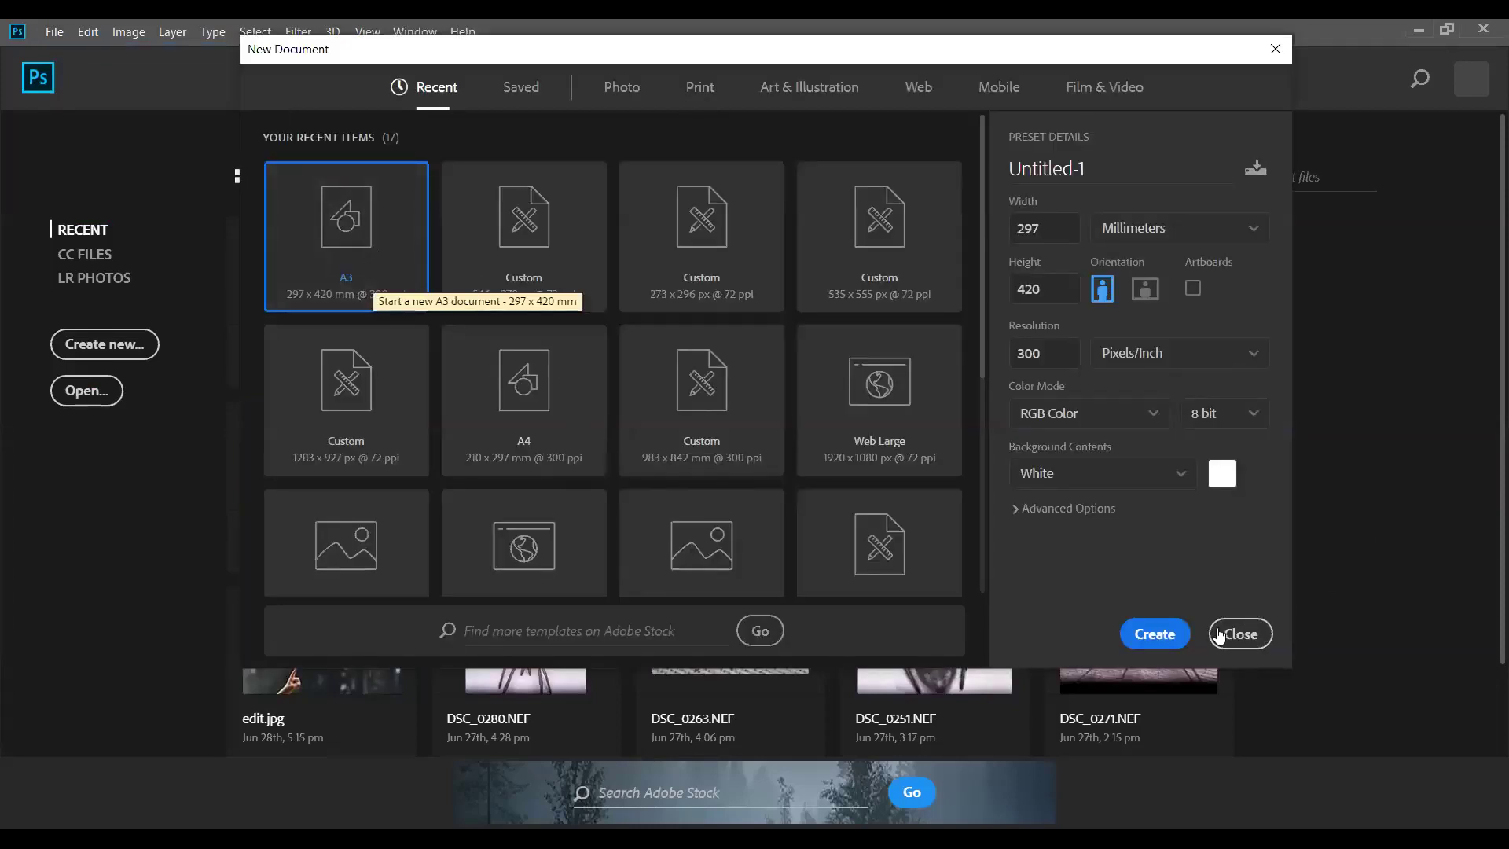
pyautogui.click(1155, 641)
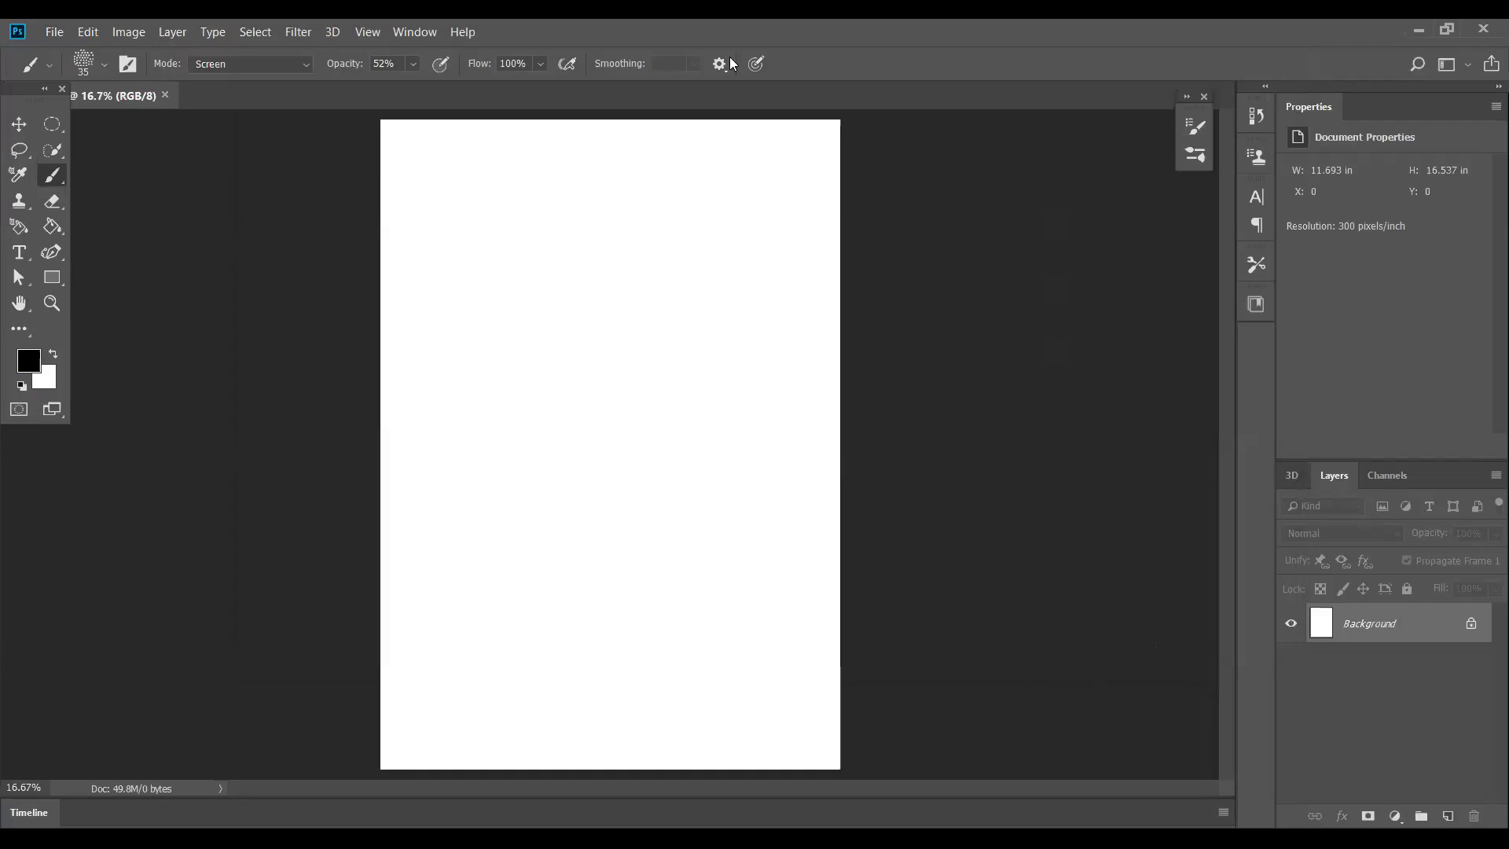
# - Open the M_V Palp image from the P minor drawings folder
pyautogui.click(55, 33)
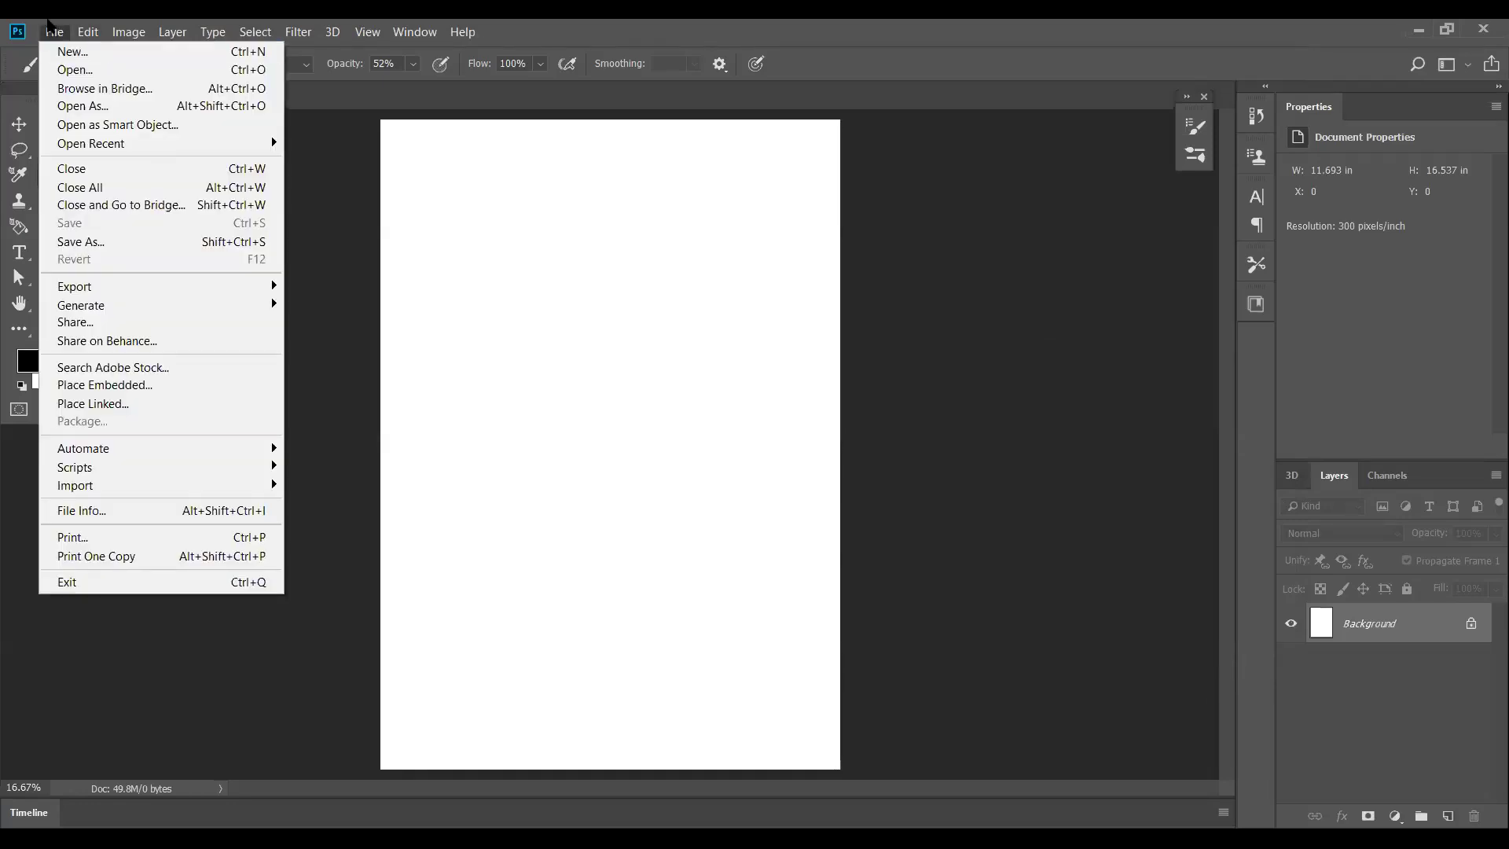
pyautogui.click(74, 72)
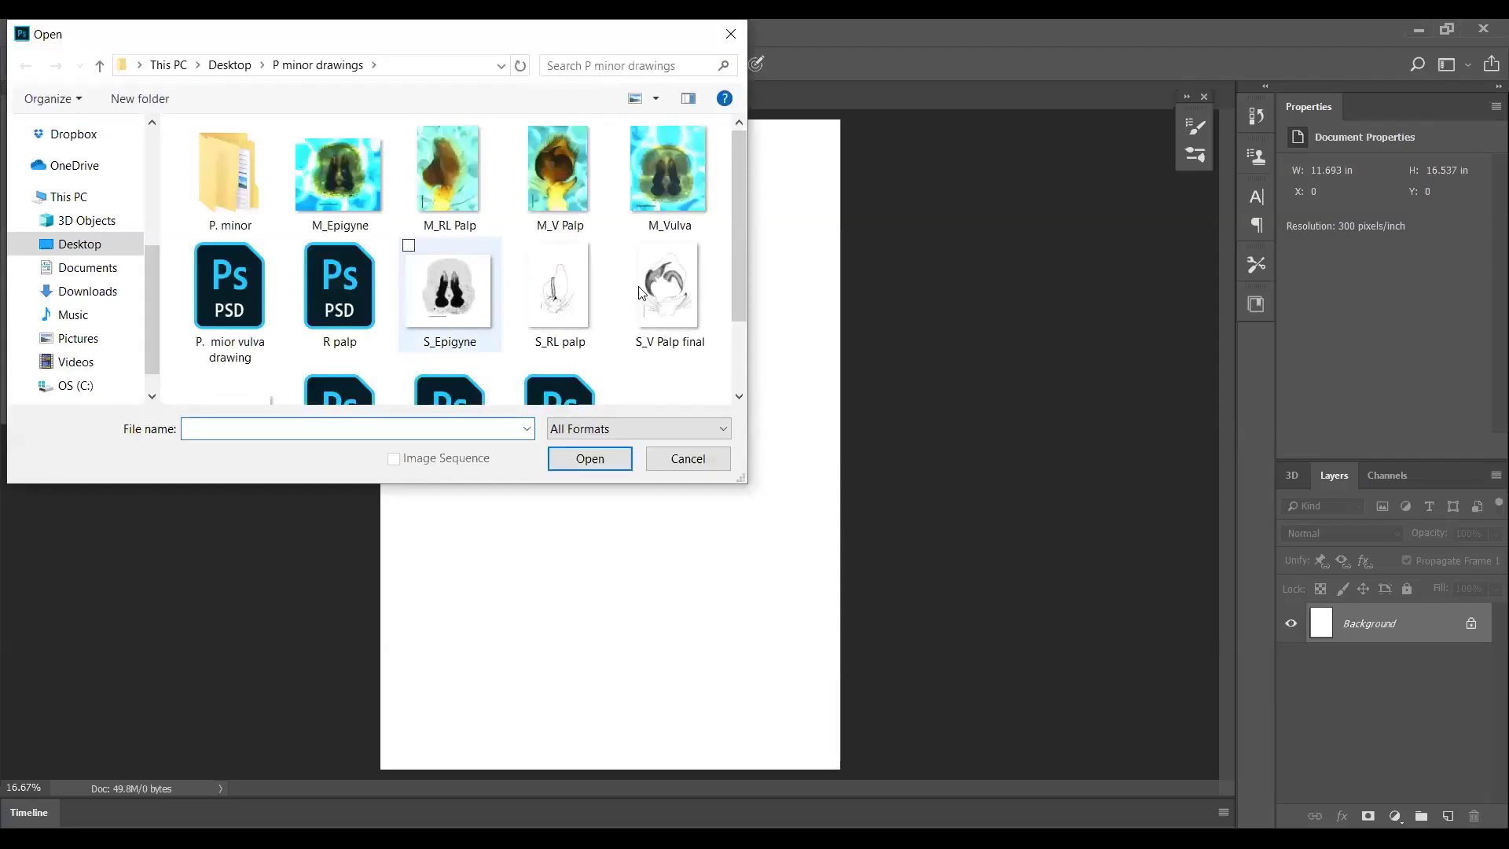
pyautogui.click(594, 214)
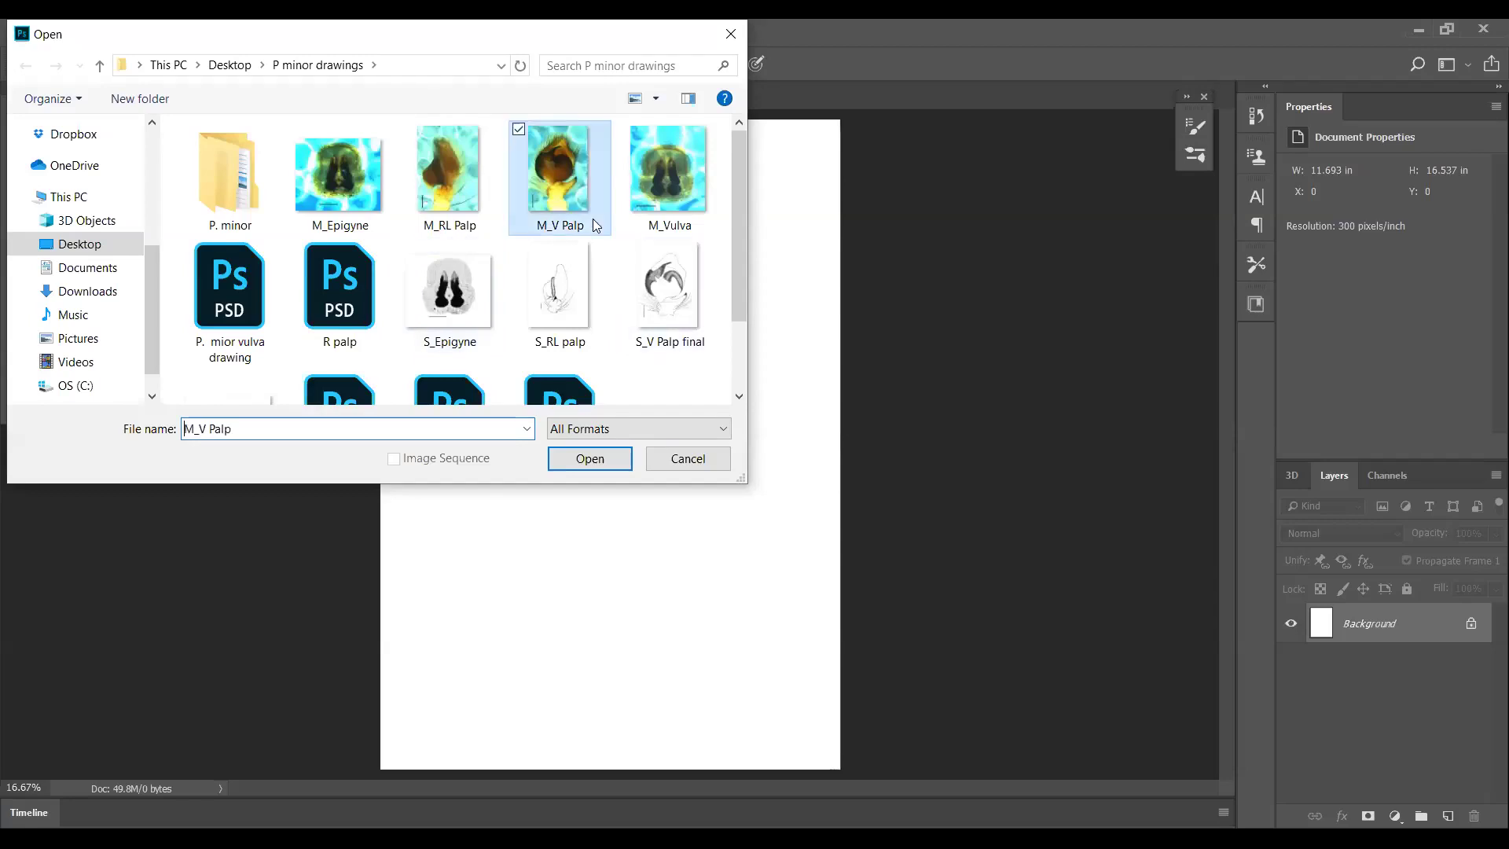
pyautogui.click(605, 466)
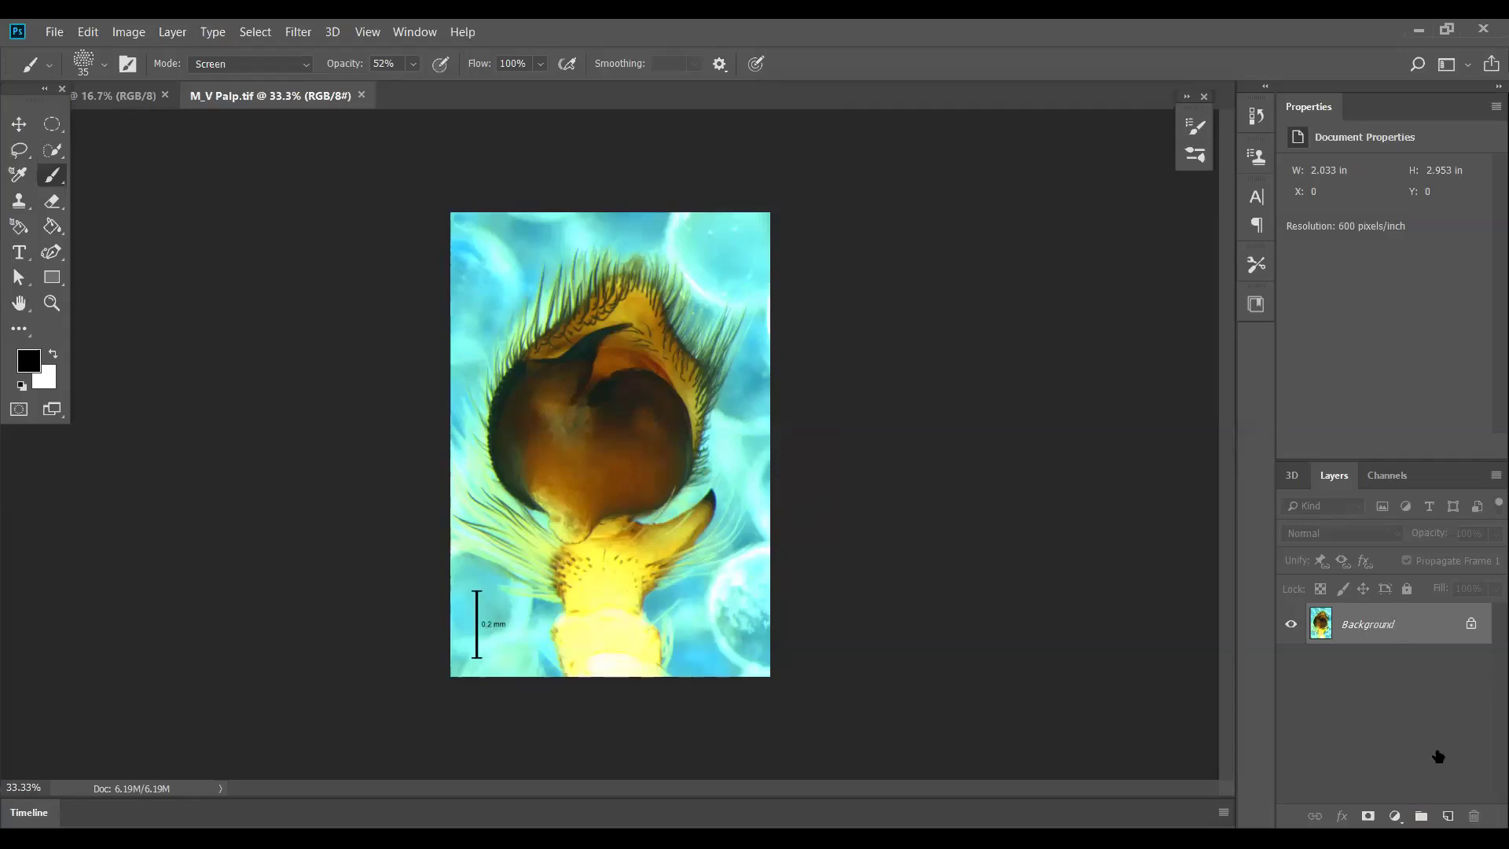
# - Add a new layer above the palp photo and fill it with white using the Paint Bucket
pyautogui.click(1449, 817)
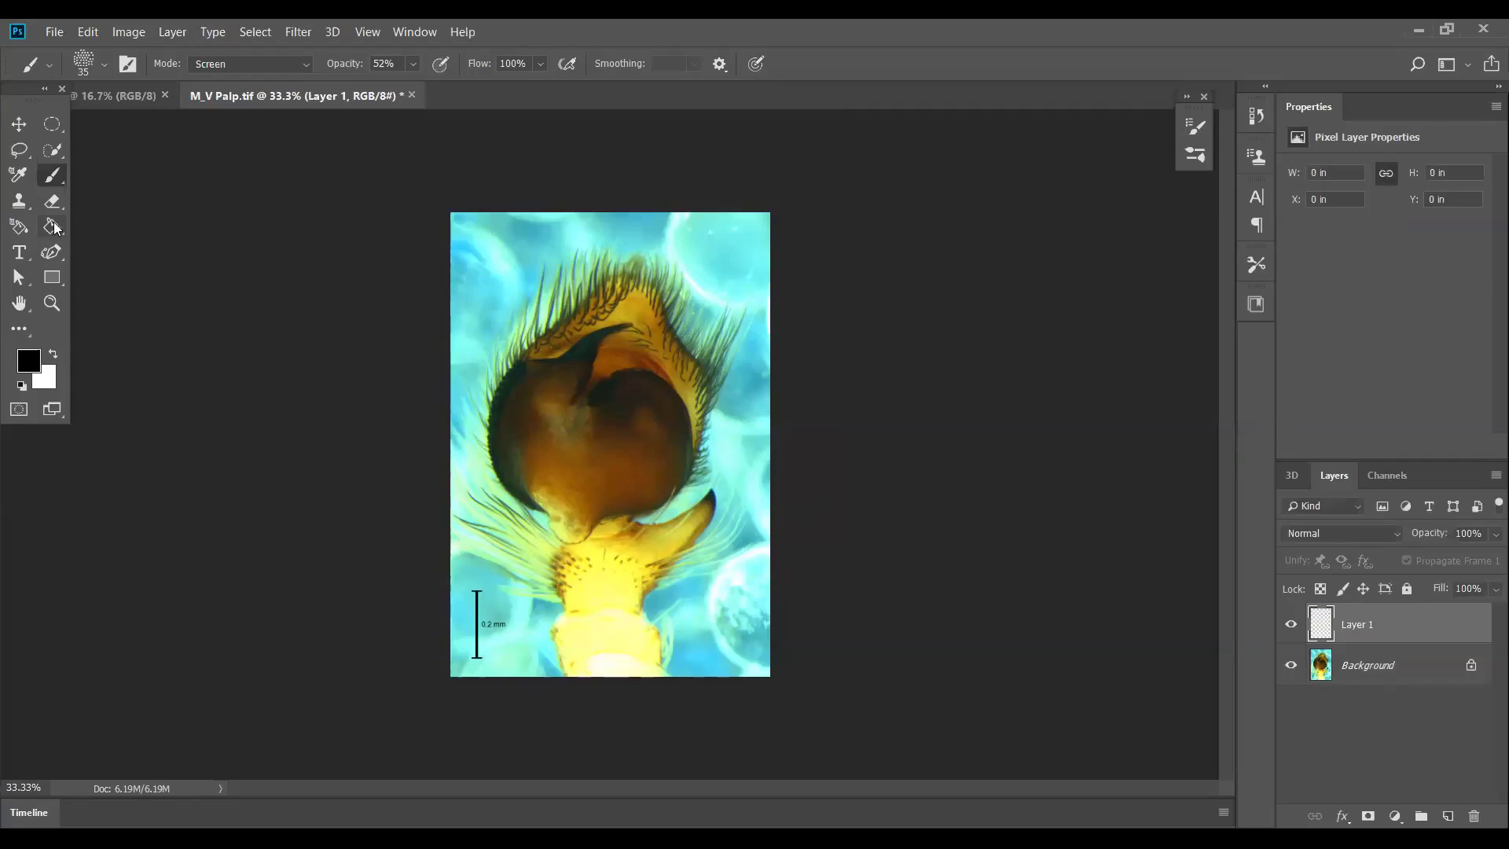
pyautogui.moveTo(55, 228); pyautogui.dragTo(121, 247)
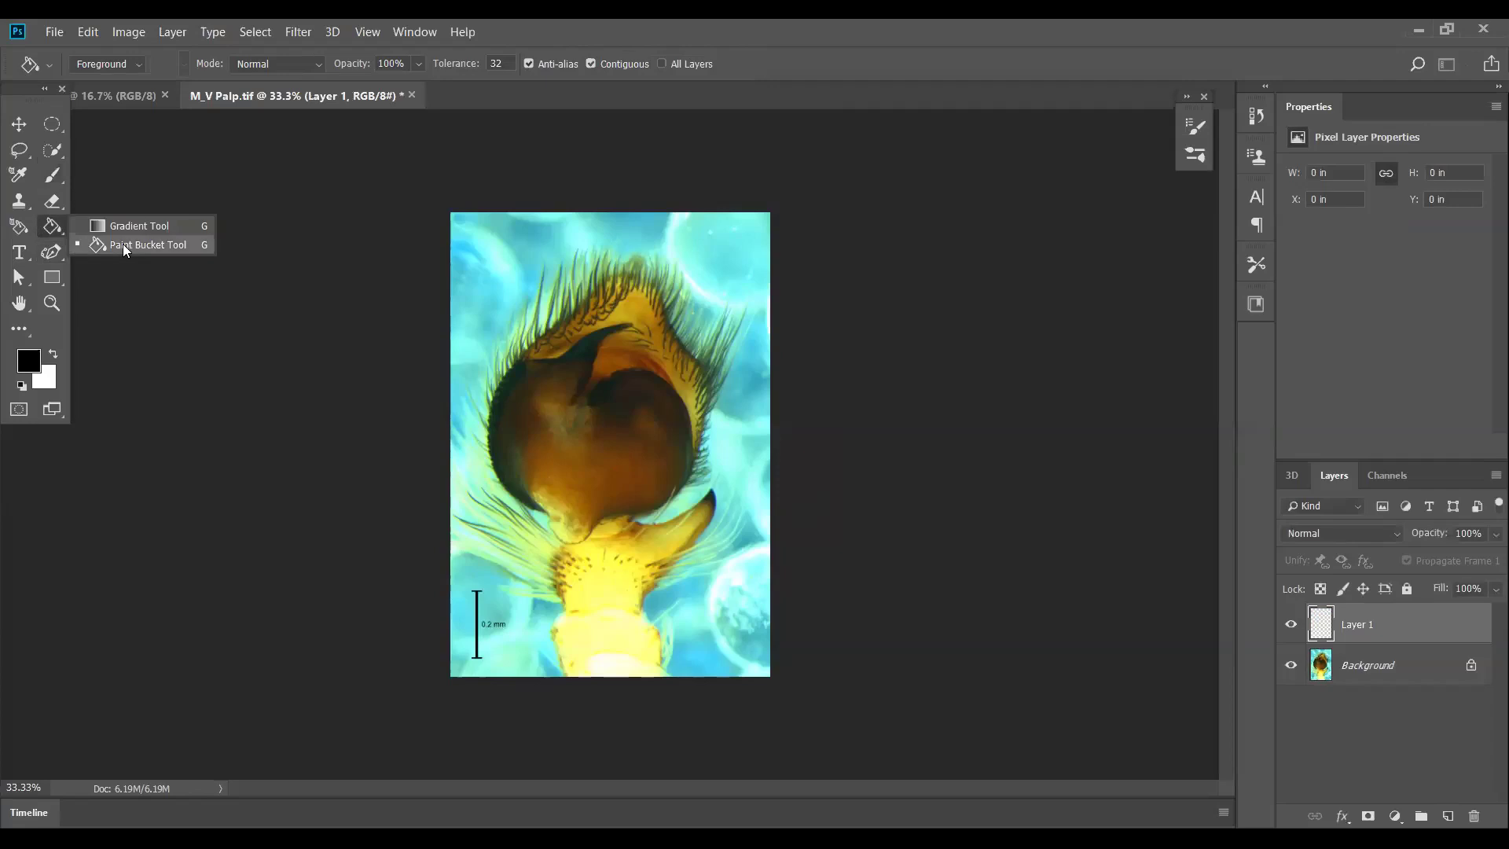
pyautogui.click(82, 375)
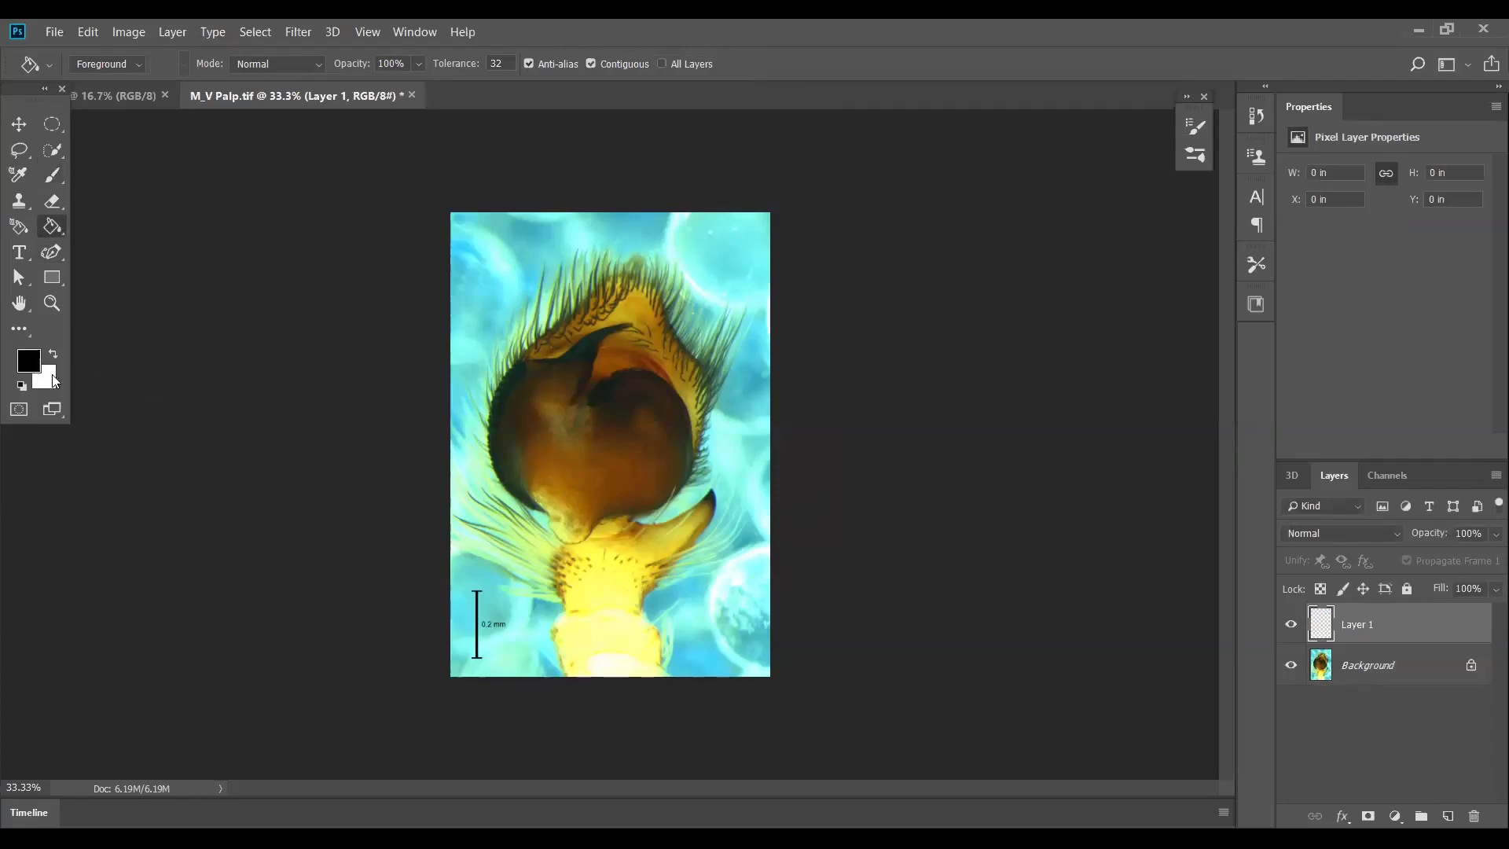
pyautogui.press('x')
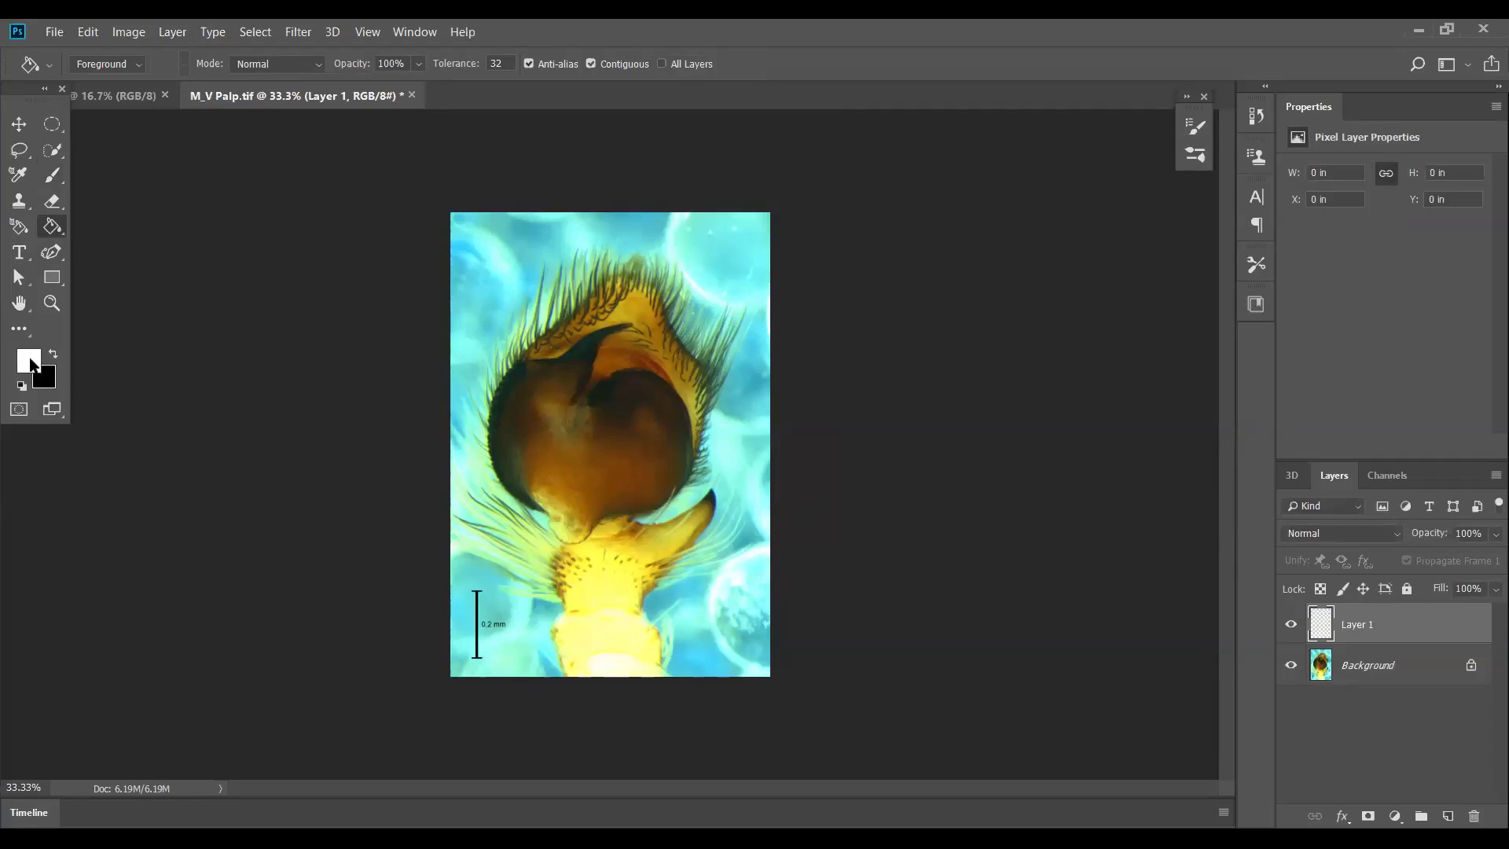
pyautogui.click(501, 306)
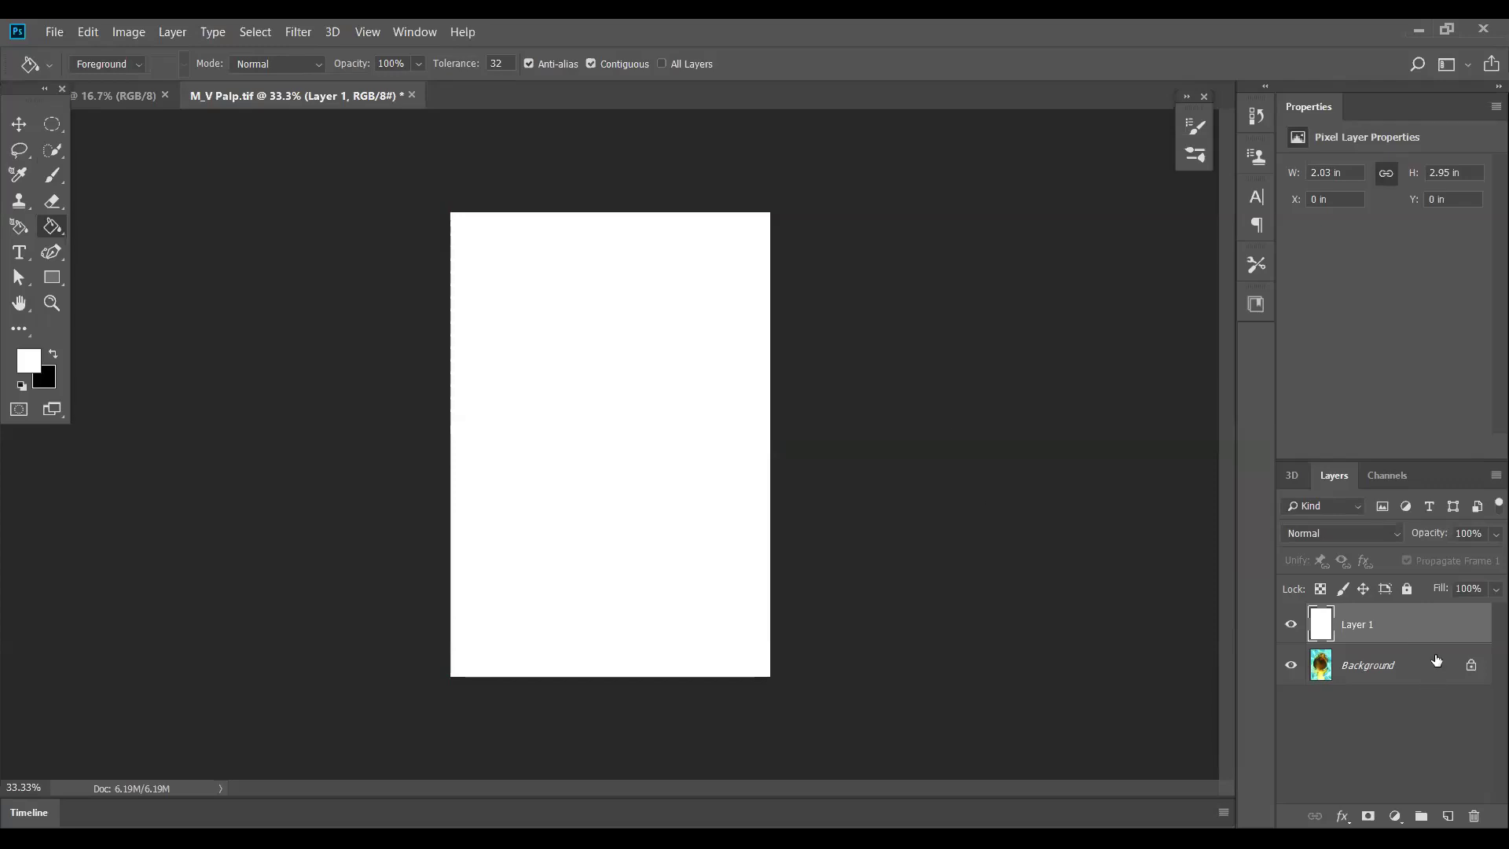
# - Lower the opacity of the white Layer 1 to 0%
pyautogui.click(1487, 541)
pyautogui.moveTo(1465, 556); pyautogui.dragTo(1387, 567)
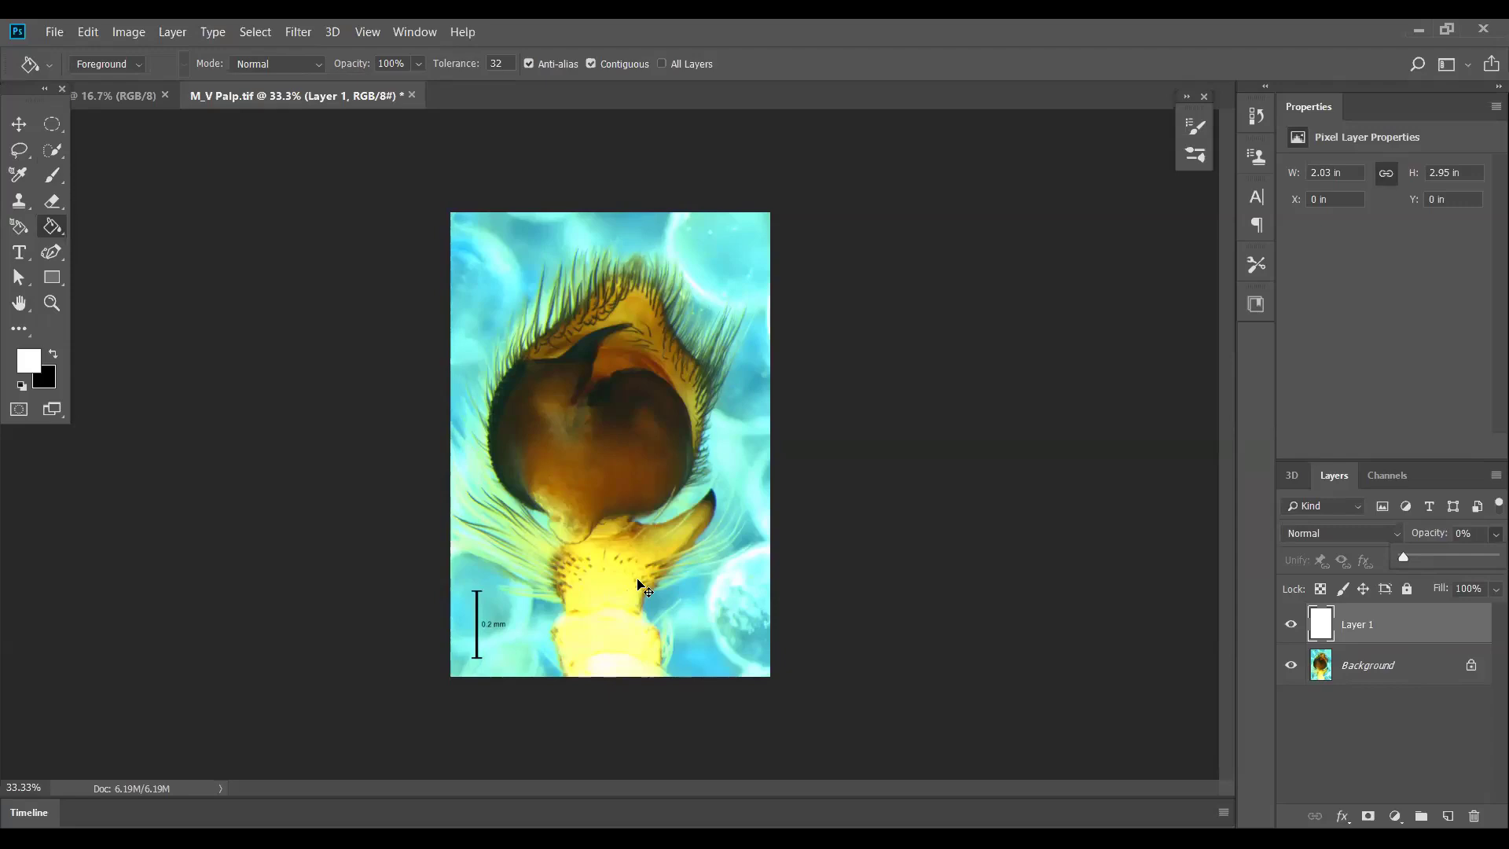
# - Examine the palp's bulb, its dark spine and the surrounding hairs at 100% magnification
pyautogui.hotkey('ctrl', '+')
pyautogui.hotkey('ctrl', '+')
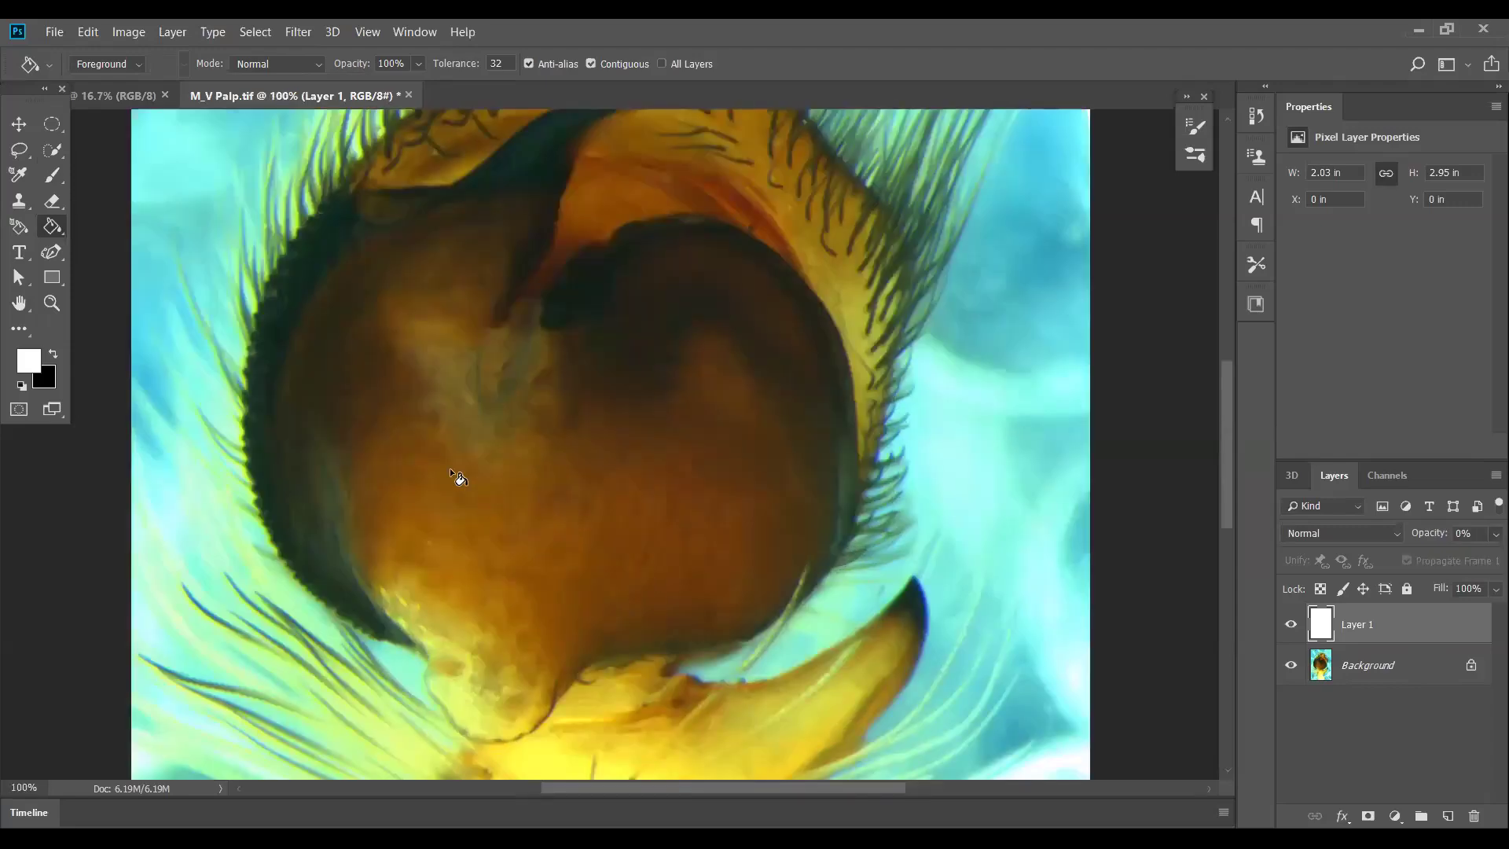
pyautogui.scroll(1, 473, 390)
pyautogui.scroll(4, 483, 464)
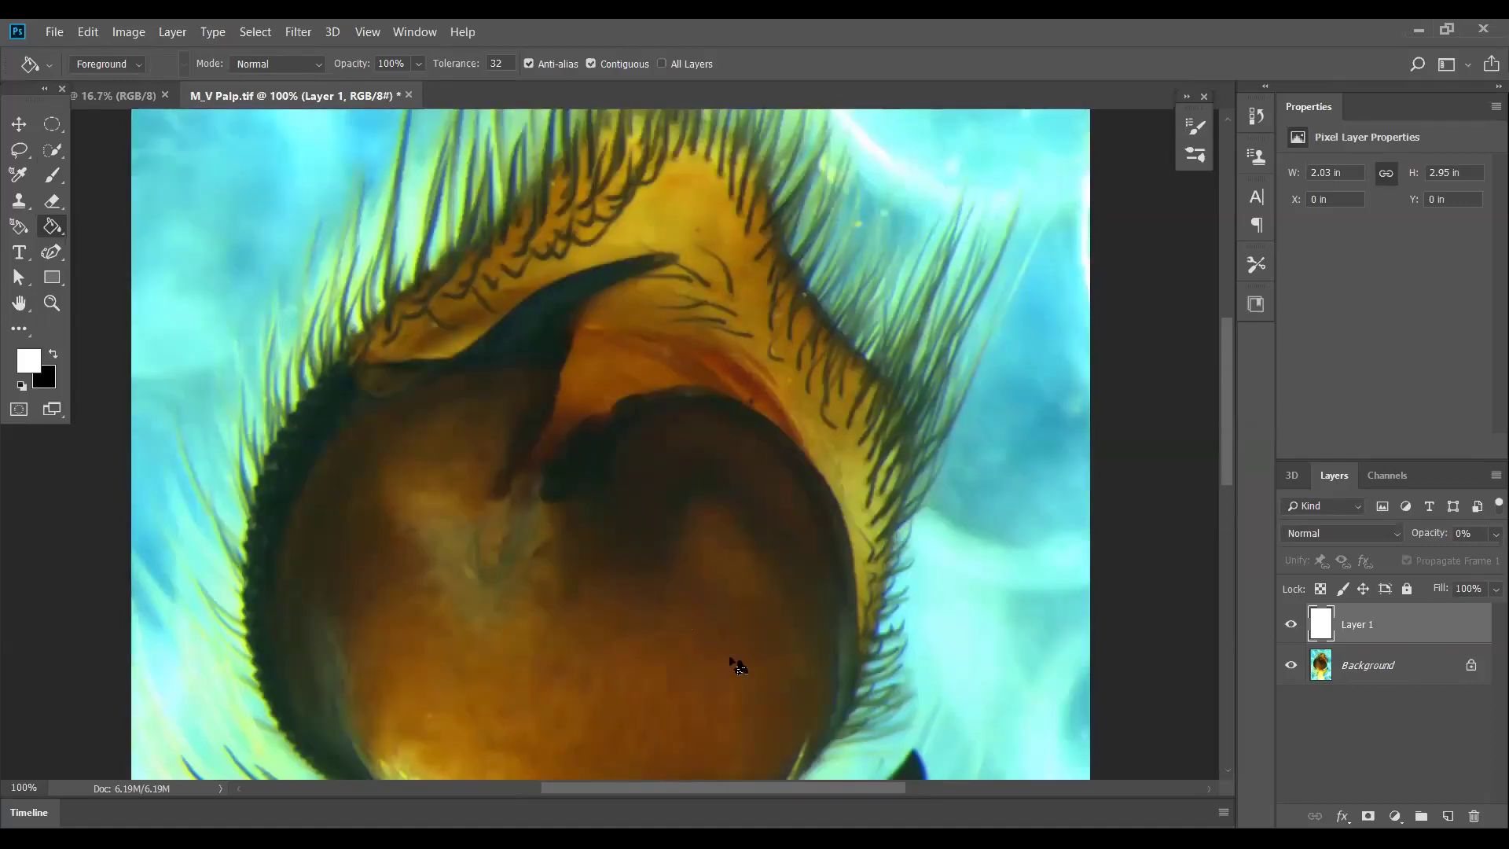
pyautogui.scroll(-8, 634, 516)
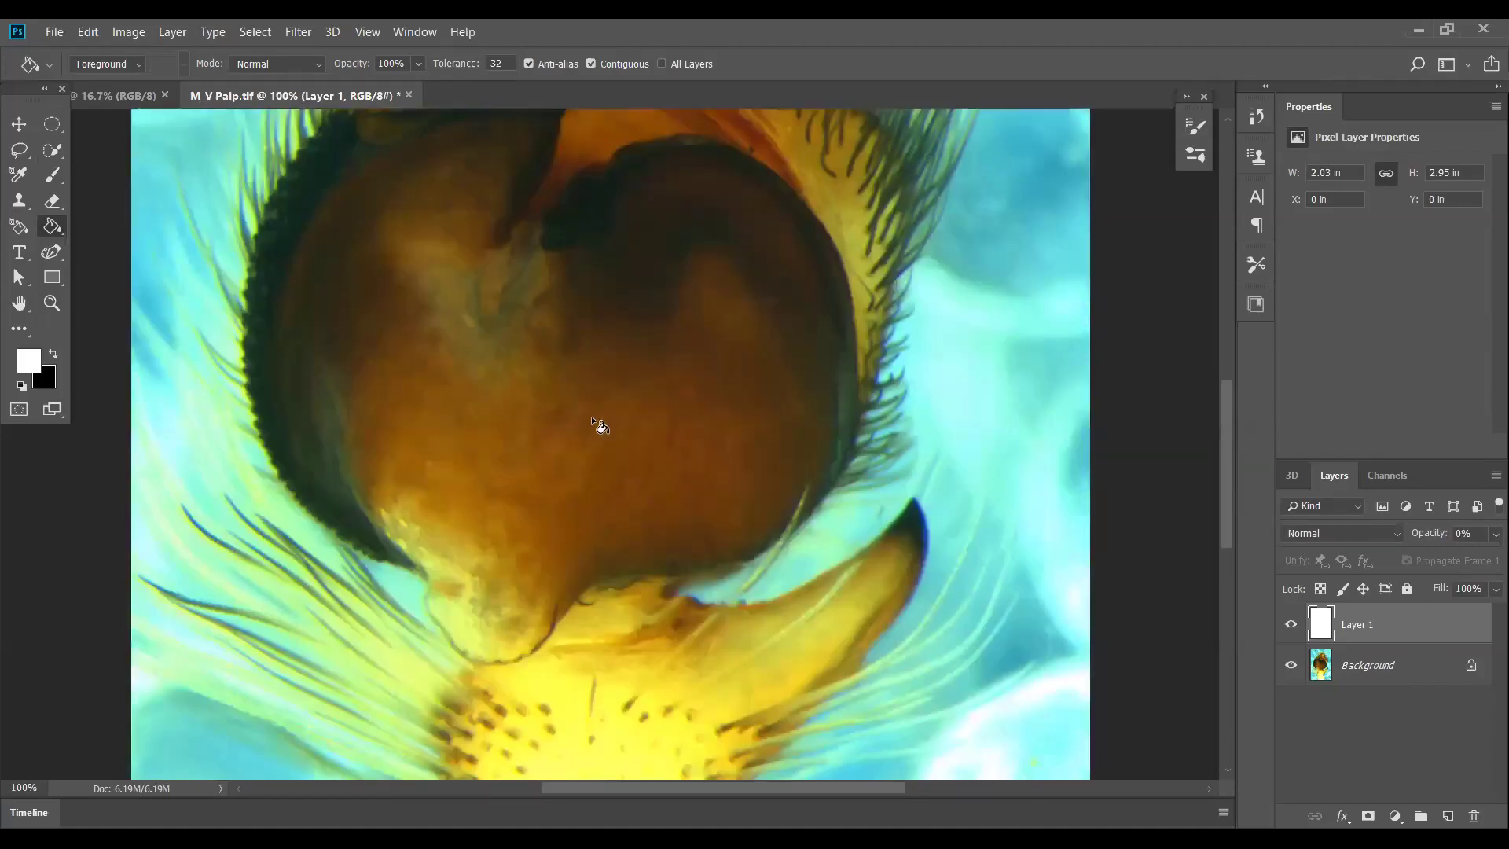
pyautogui.scroll(4, 633, 388)
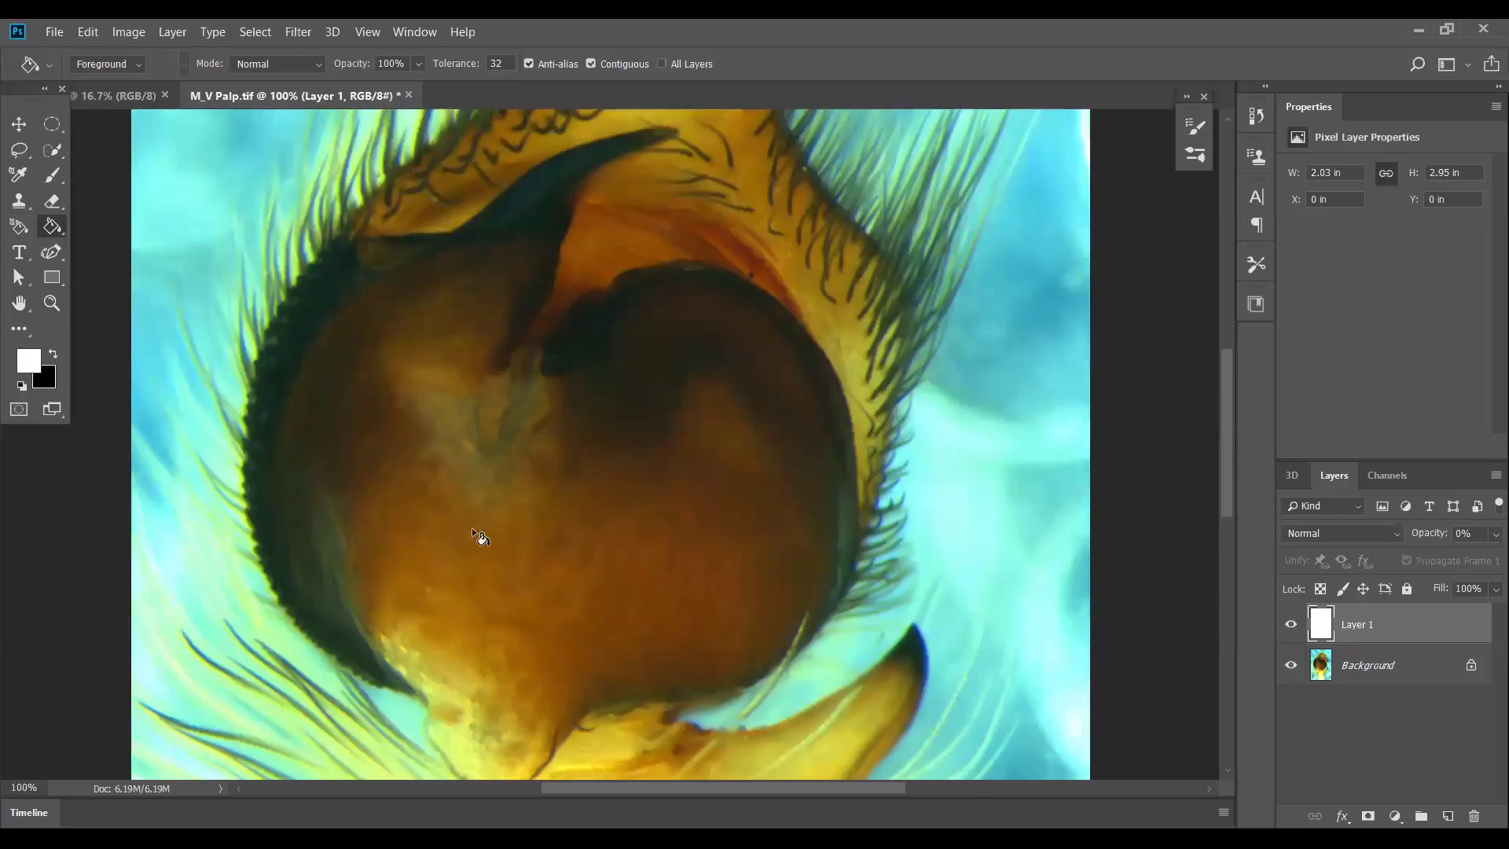
pyautogui.scroll(4, 657, 566)
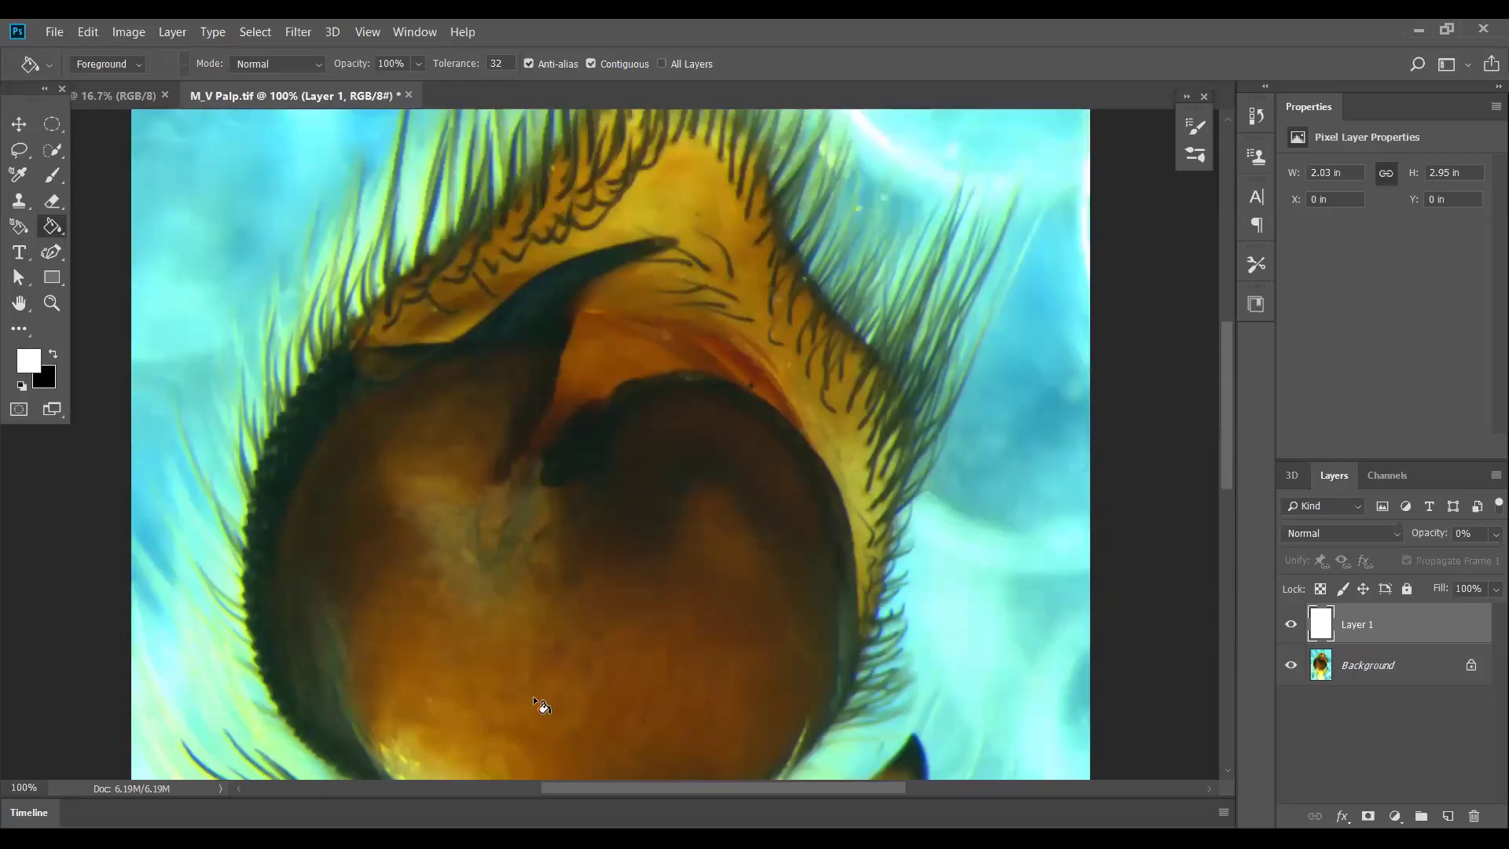
pyautogui.scroll(-3, 462, 616)
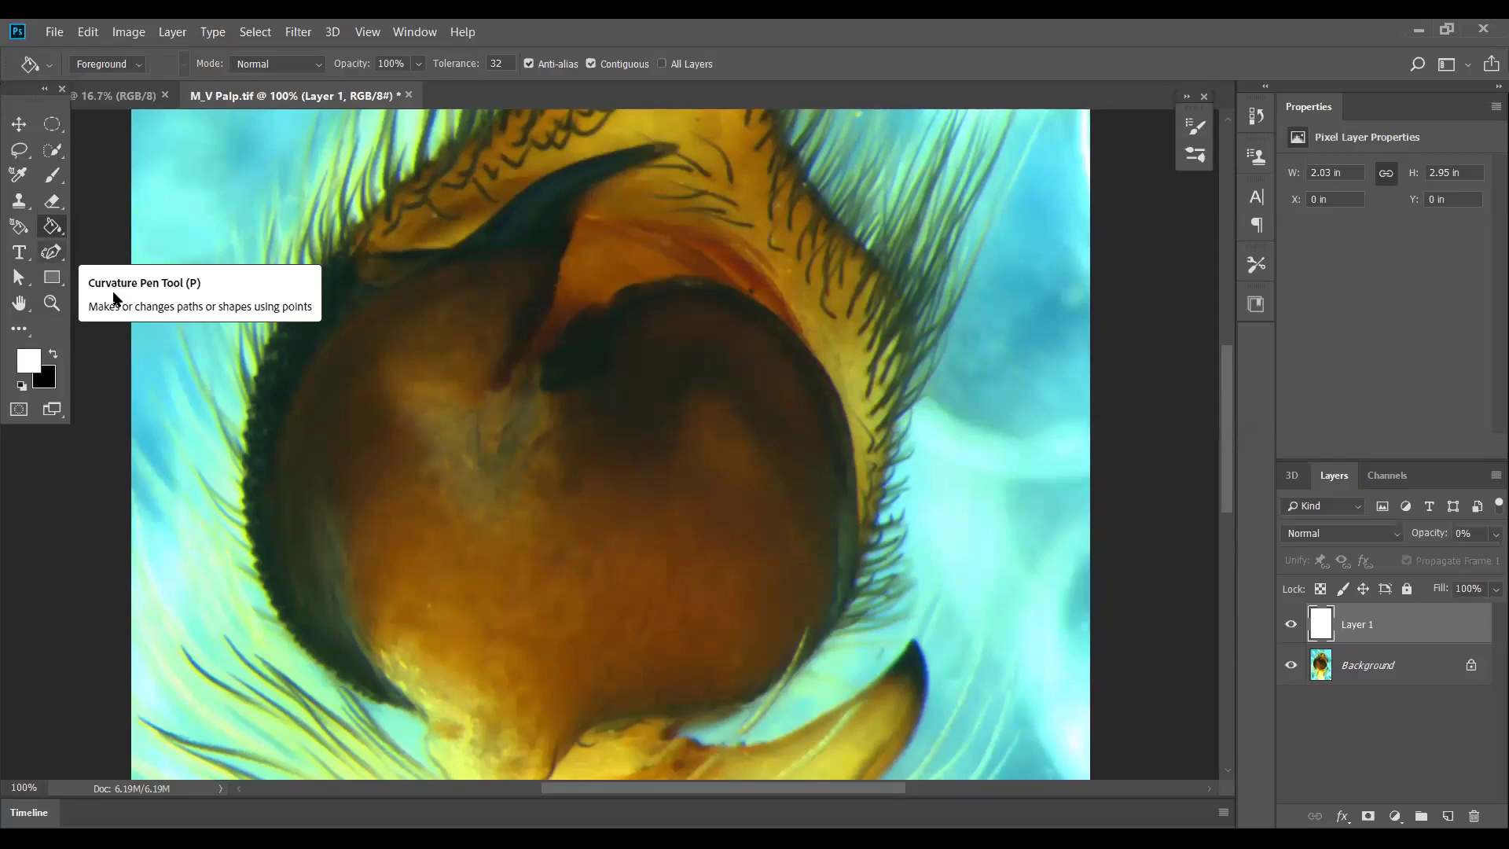
# - With the Curvature Pen and black as the foreground colour, trace the rounded lobe at the left base of the dark spine
pyautogui.click(52, 251)
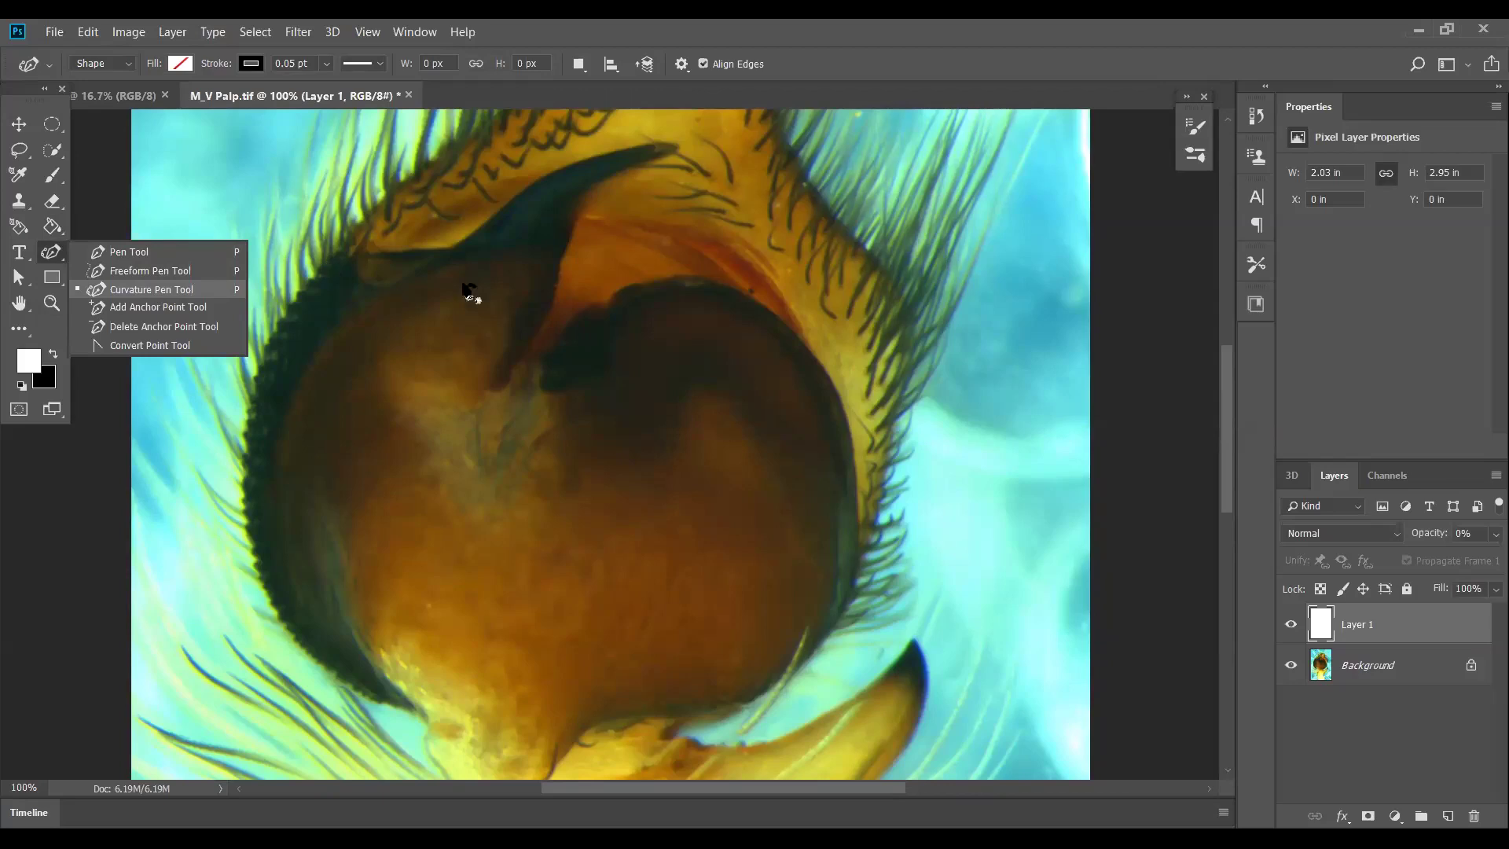
pyautogui.click(298, 251)
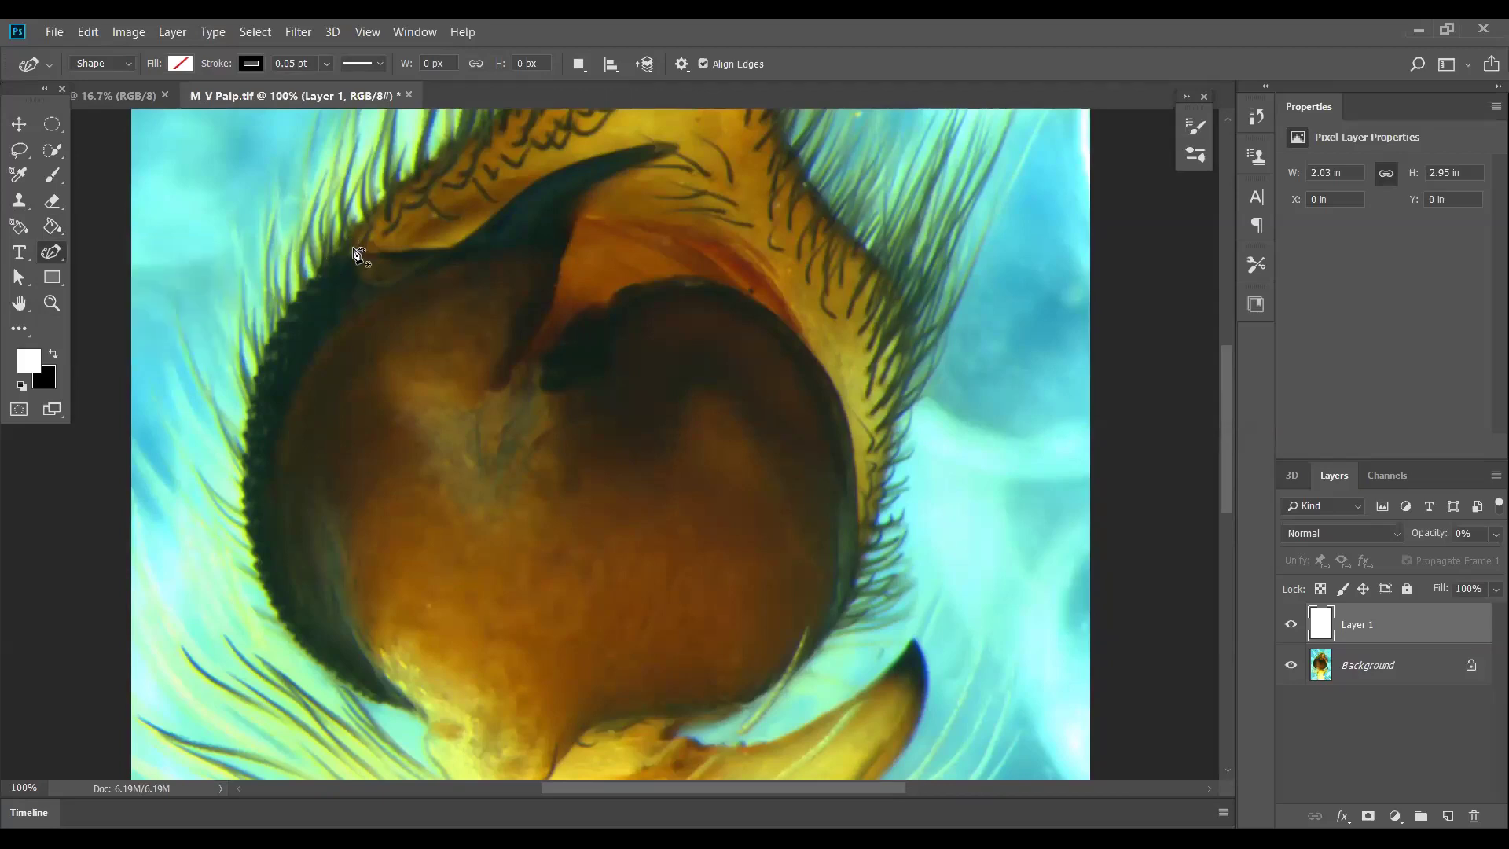
pyautogui.click(54, 354)
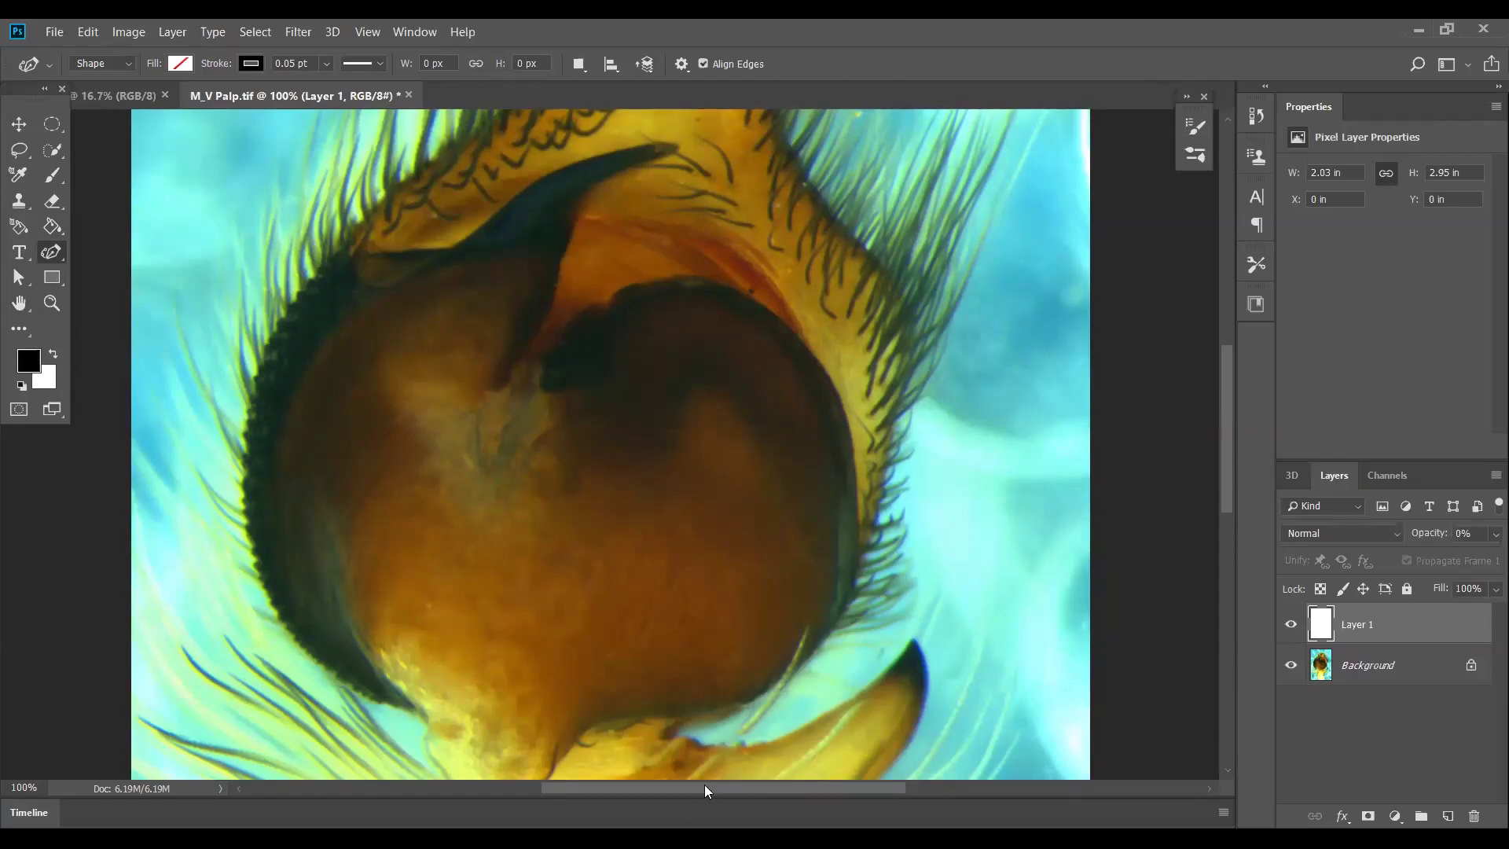
pyautogui.scroll(3, 593, 458)
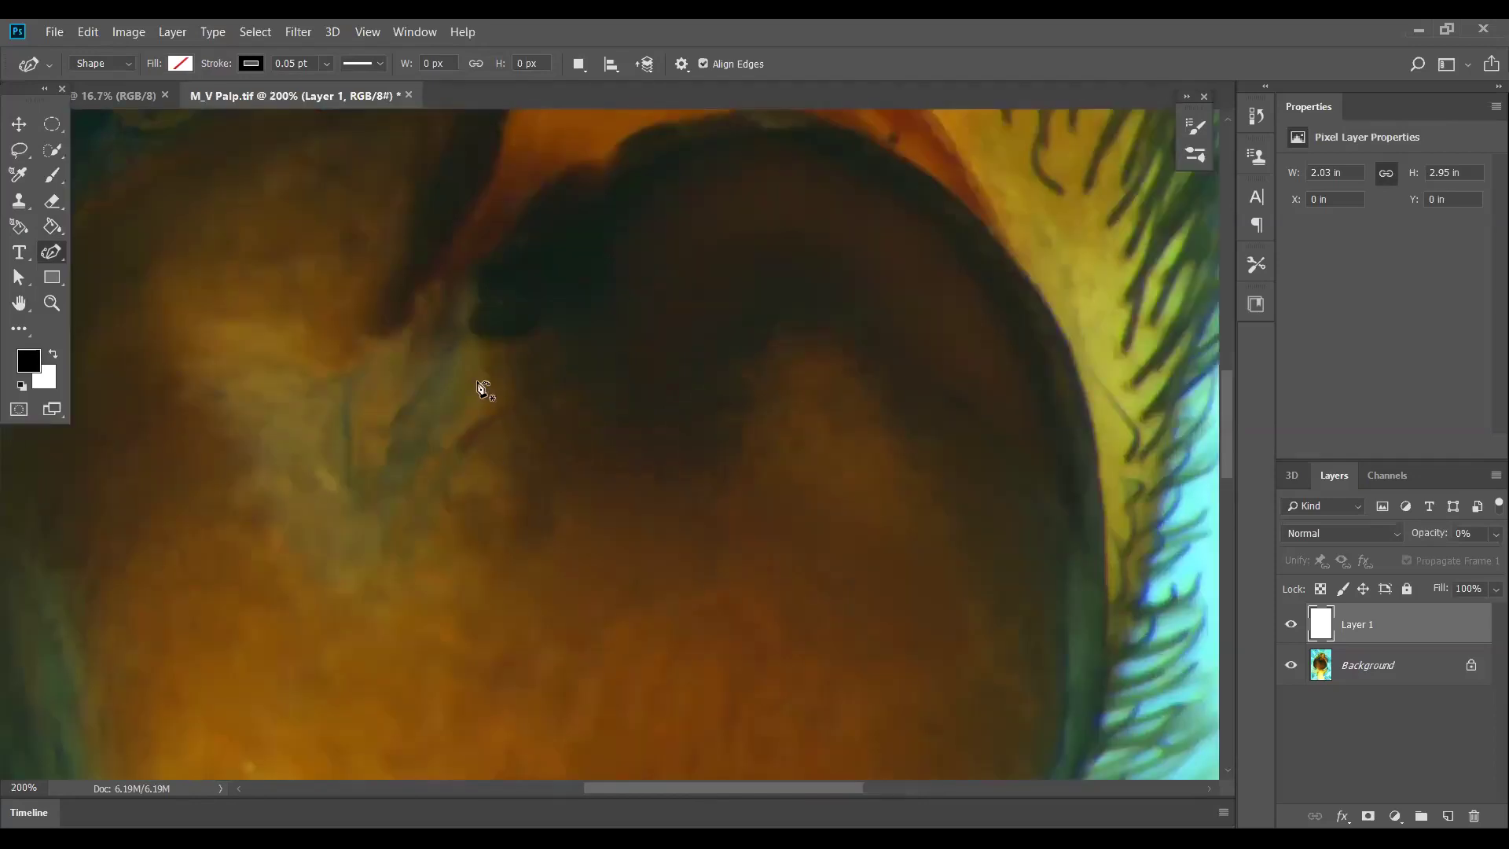
pyautogui.scroll(5, 461, 401)
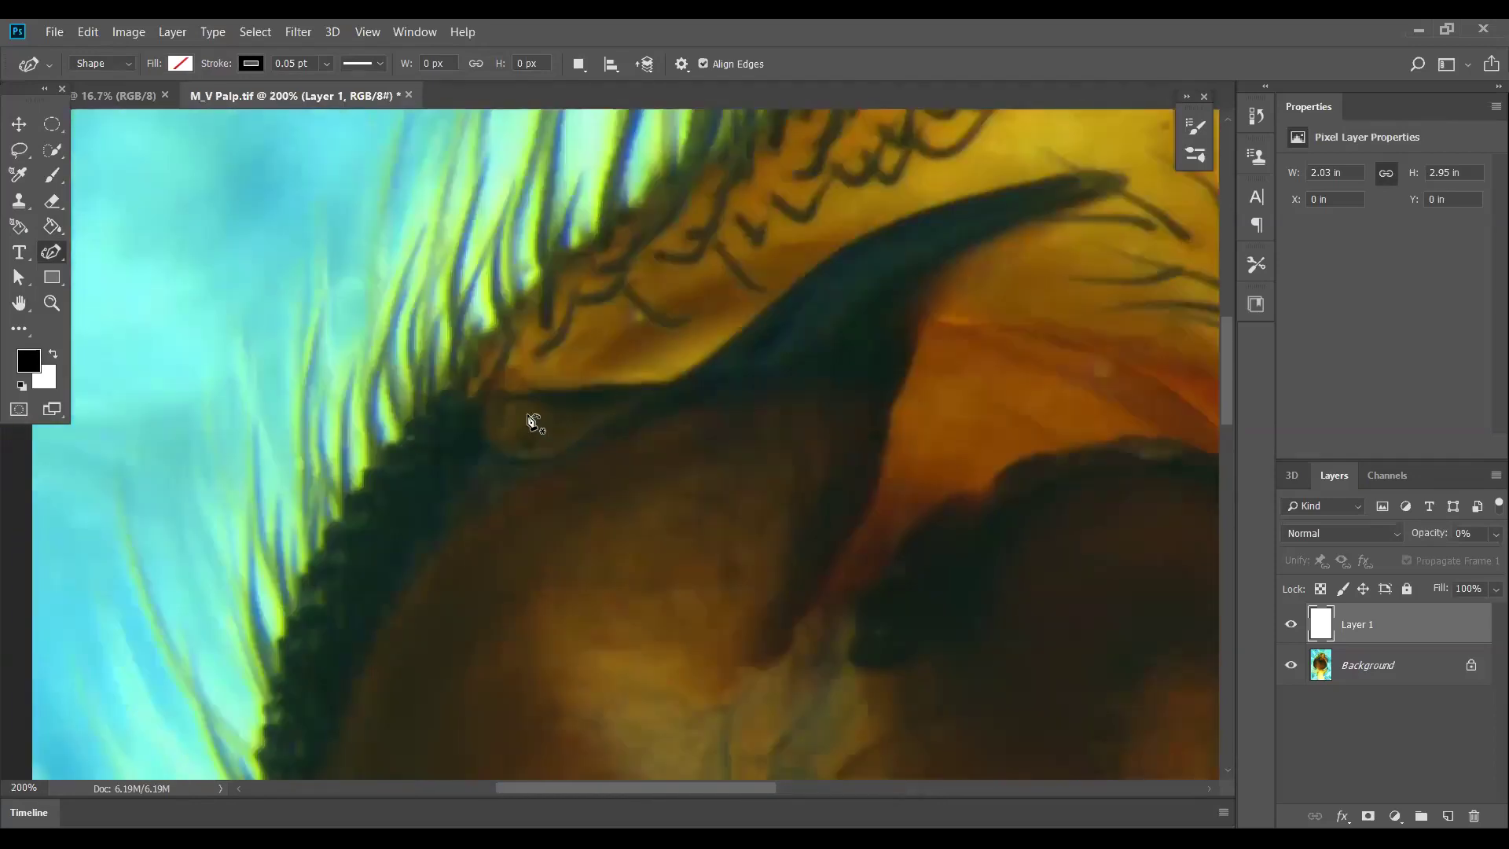
pyautogui.click(470, 369)
pyautogui.click(601, 422)
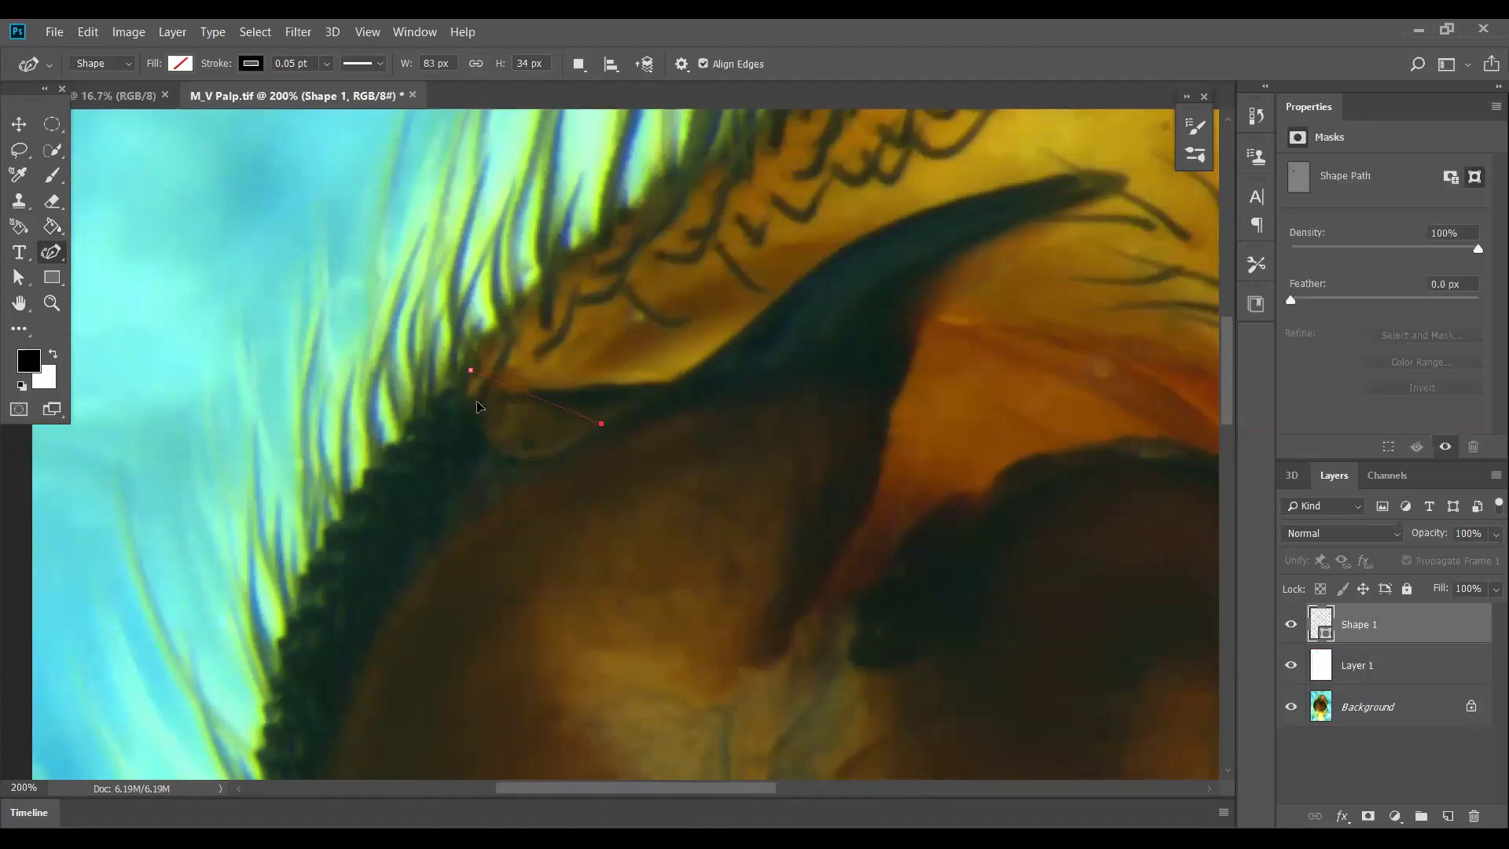
pyautogui.click(474, 425)
pyautogui.click(535, 456)
pyautogui.click(661, 390)
# - Extend the curvature path along the upper edge of the dark spine, fitting the curve midway towards its tip
pyautogui.scroll(5, 761, 551)
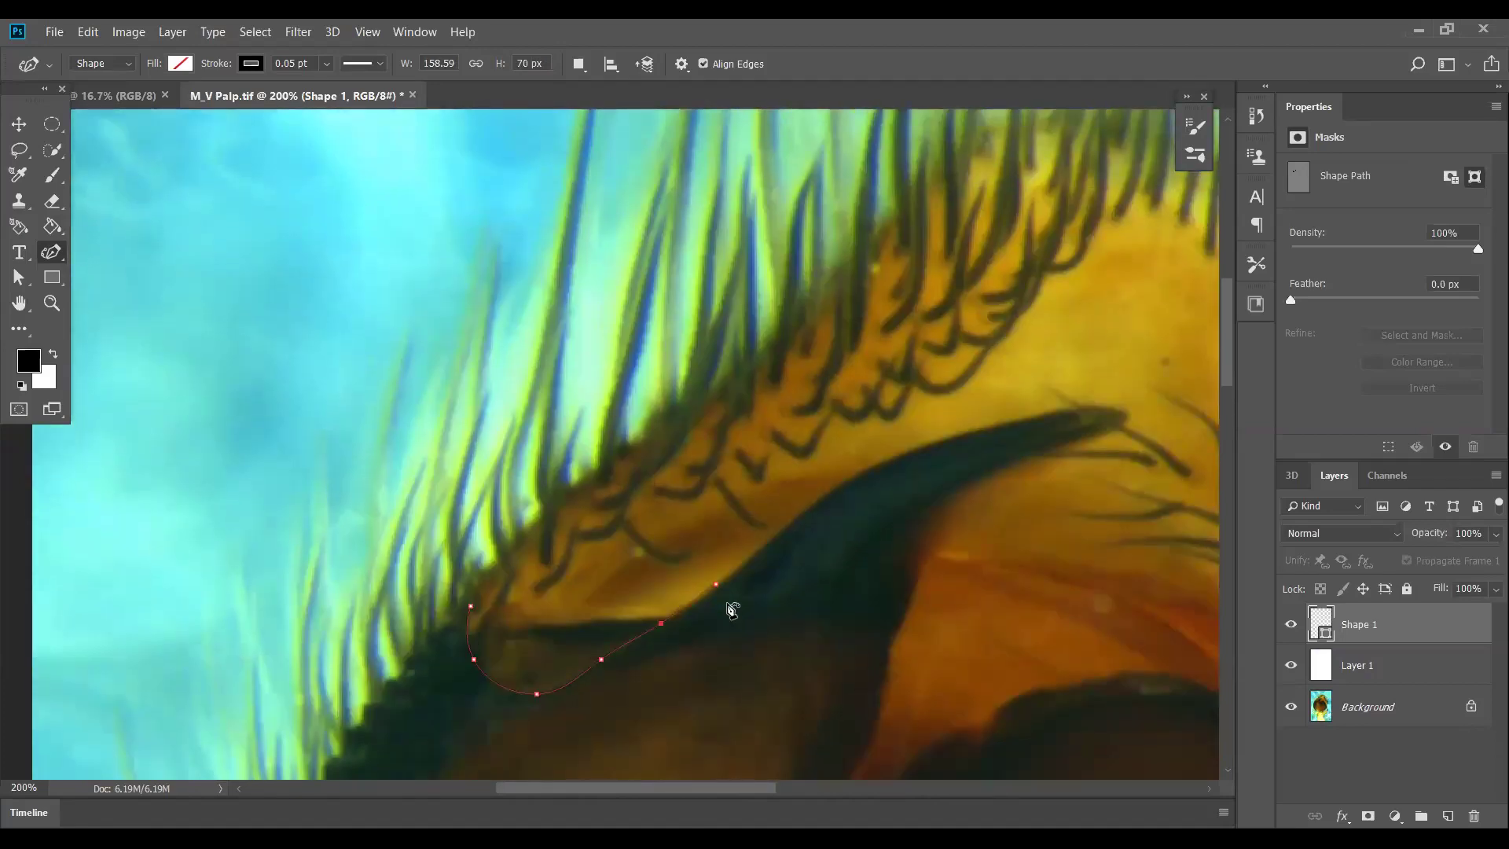
pyautogui.click(696, 602)
pyautogui.scroll(1, 954, 462)
pyautogui.click(955, 450)
pyautogui.moveTo(858, 513); pyautogui.dragTo(846, 504)
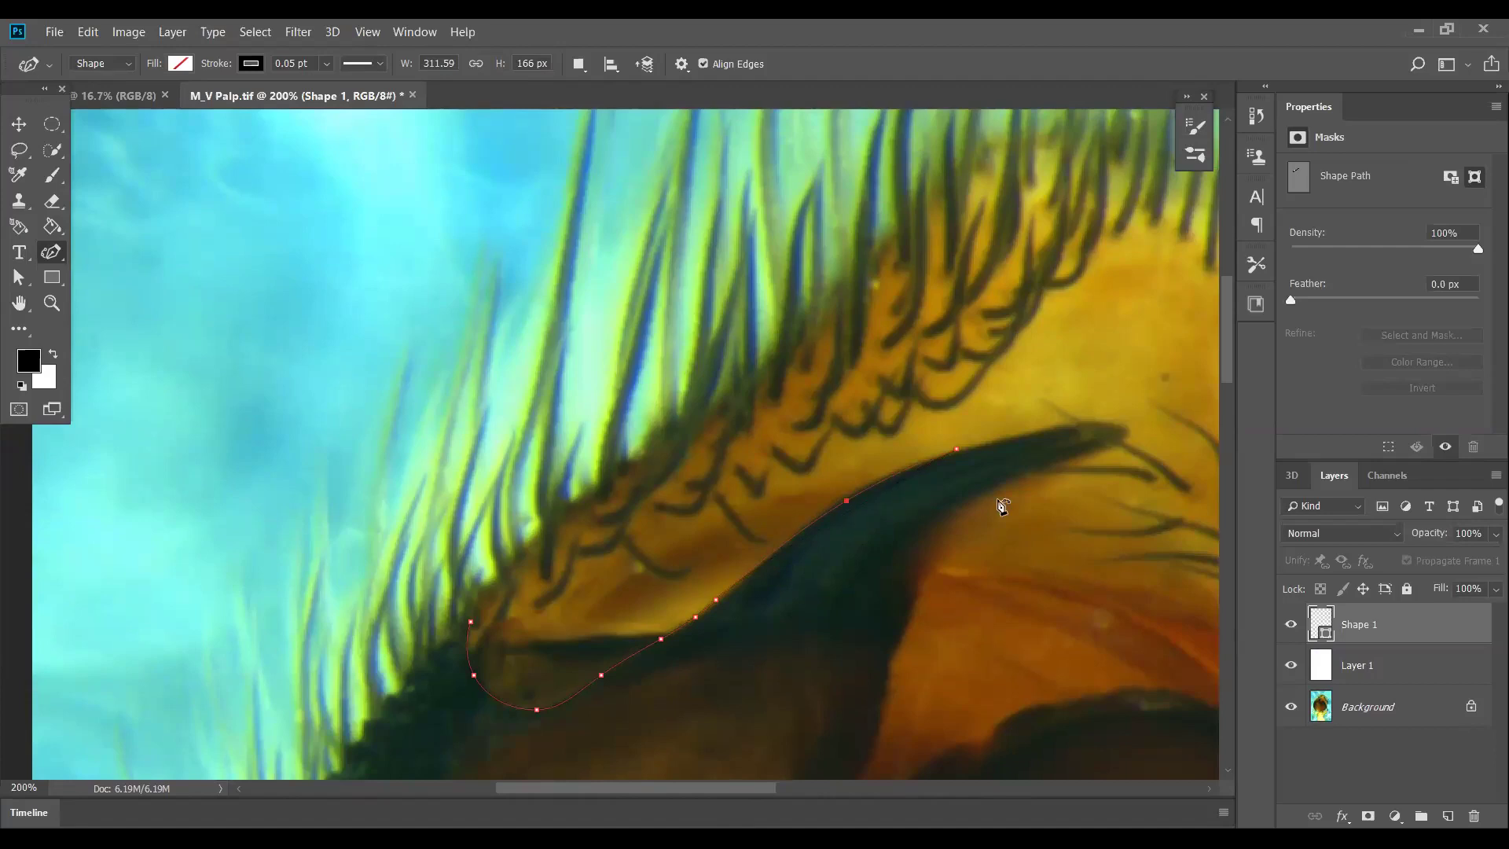
# - Carry the path around the pointed tip of the dark spine and refine its points along the underside
pyautogui.scroll(-2, 1120, 394)
pyautogui.click(1118, 388)
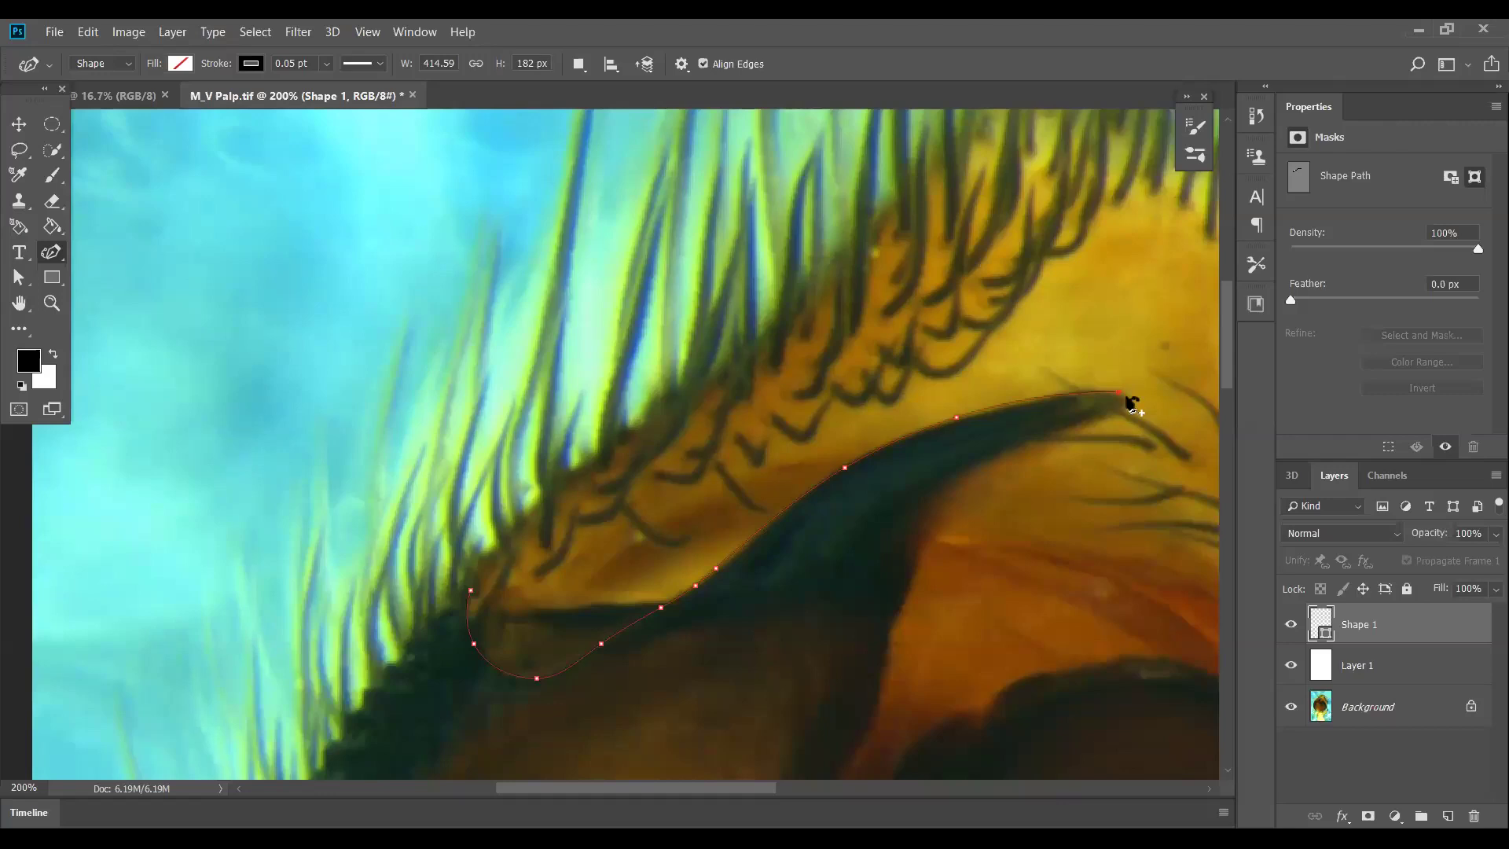
pyautogui.click(1124, 410)
pyautogui.moveTo(1117, 389); pyautogui.dragTo(1112, 391)
pyautogui.scroll(-1, 1092, 416)
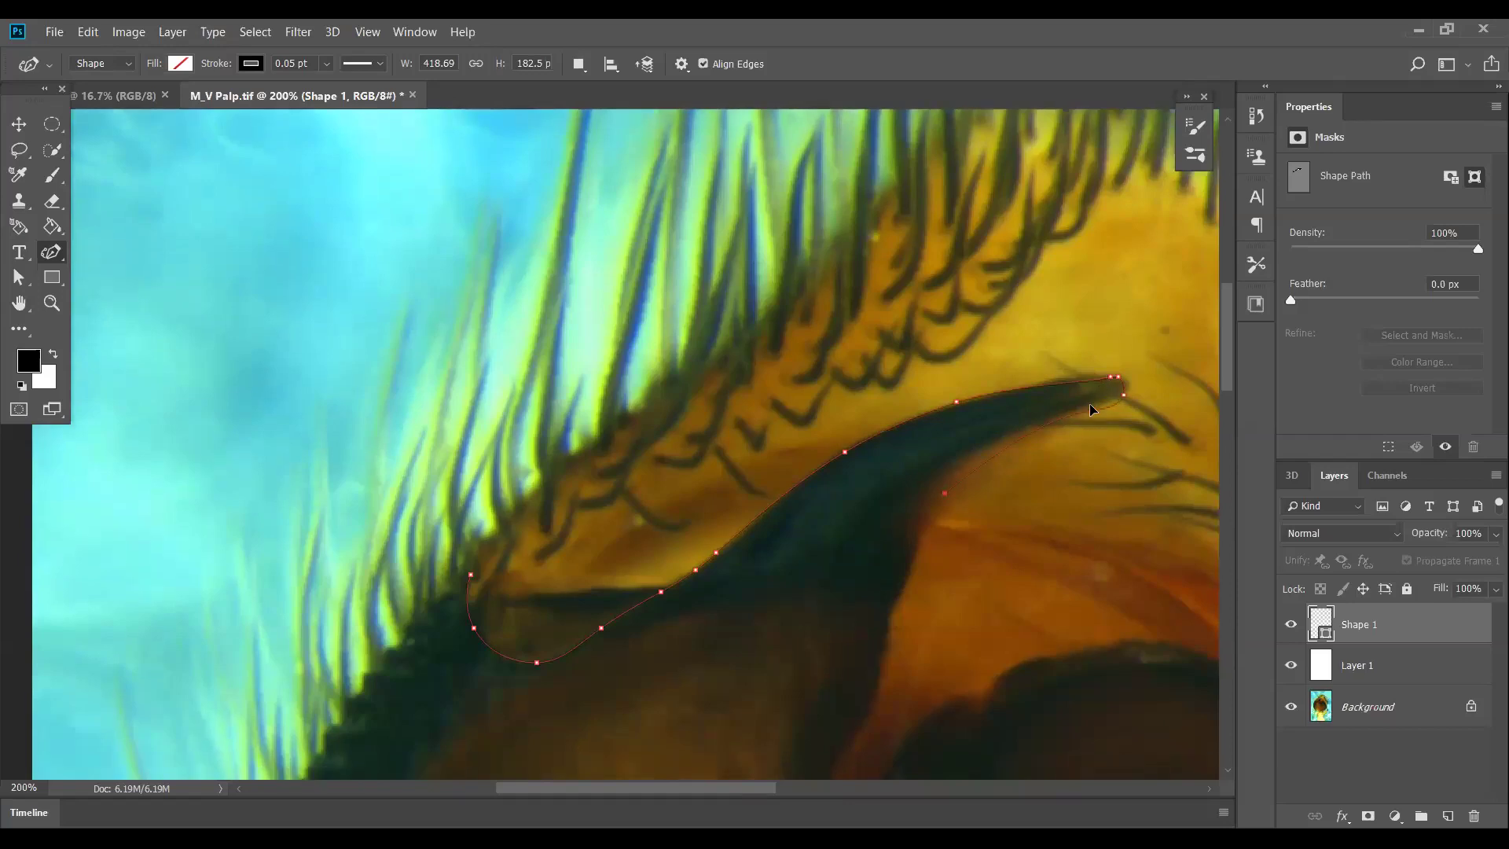
pyautogui.click(1094, 407)
pyautogui.scroll(-5, 869, 481)
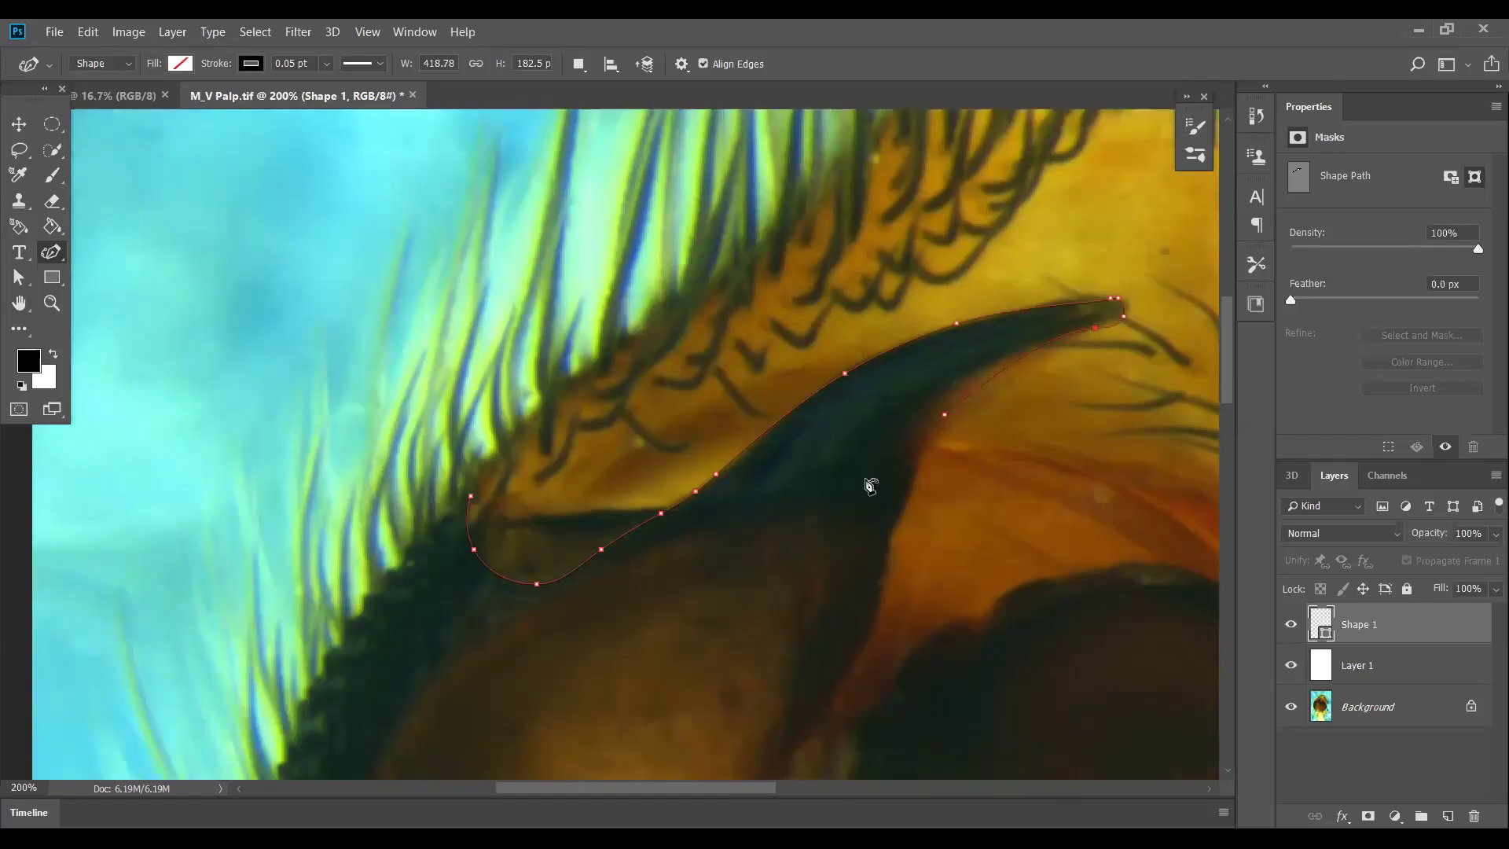
# - Continue the path down the right edge of the dark structure to its lower pointed end beside the orange area
pyautogui.scroll(-5, 910, 416)
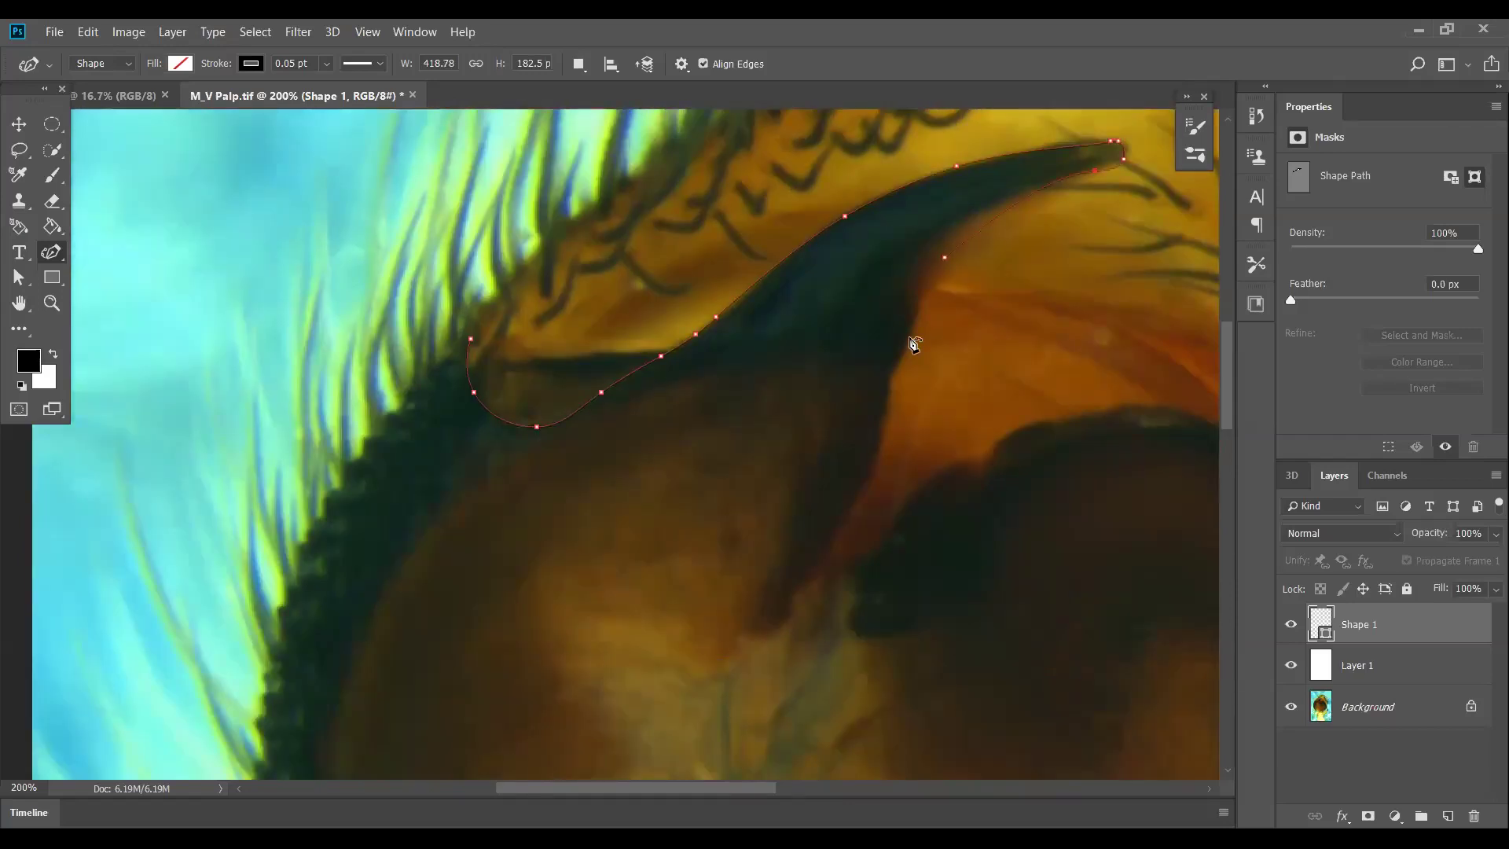
pyautogui.click(891, 382)
pyautogui.click(776, 620)
pyautogui.scroll(4, 727, 515)
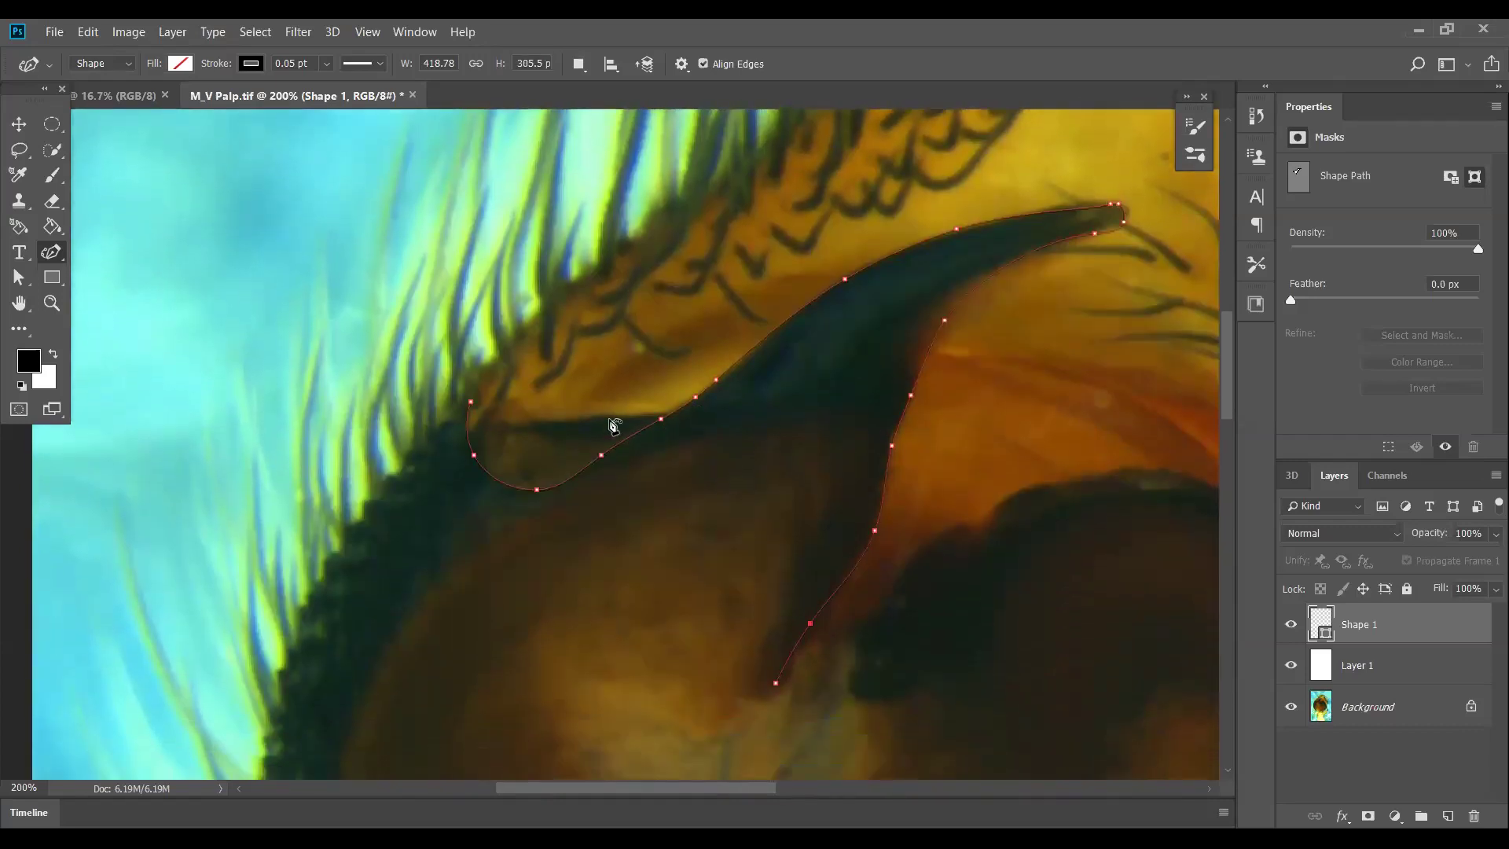
pyautogui.scroll(-4, 676, 471)
pyautogui.scroll(-3, 834, 504)
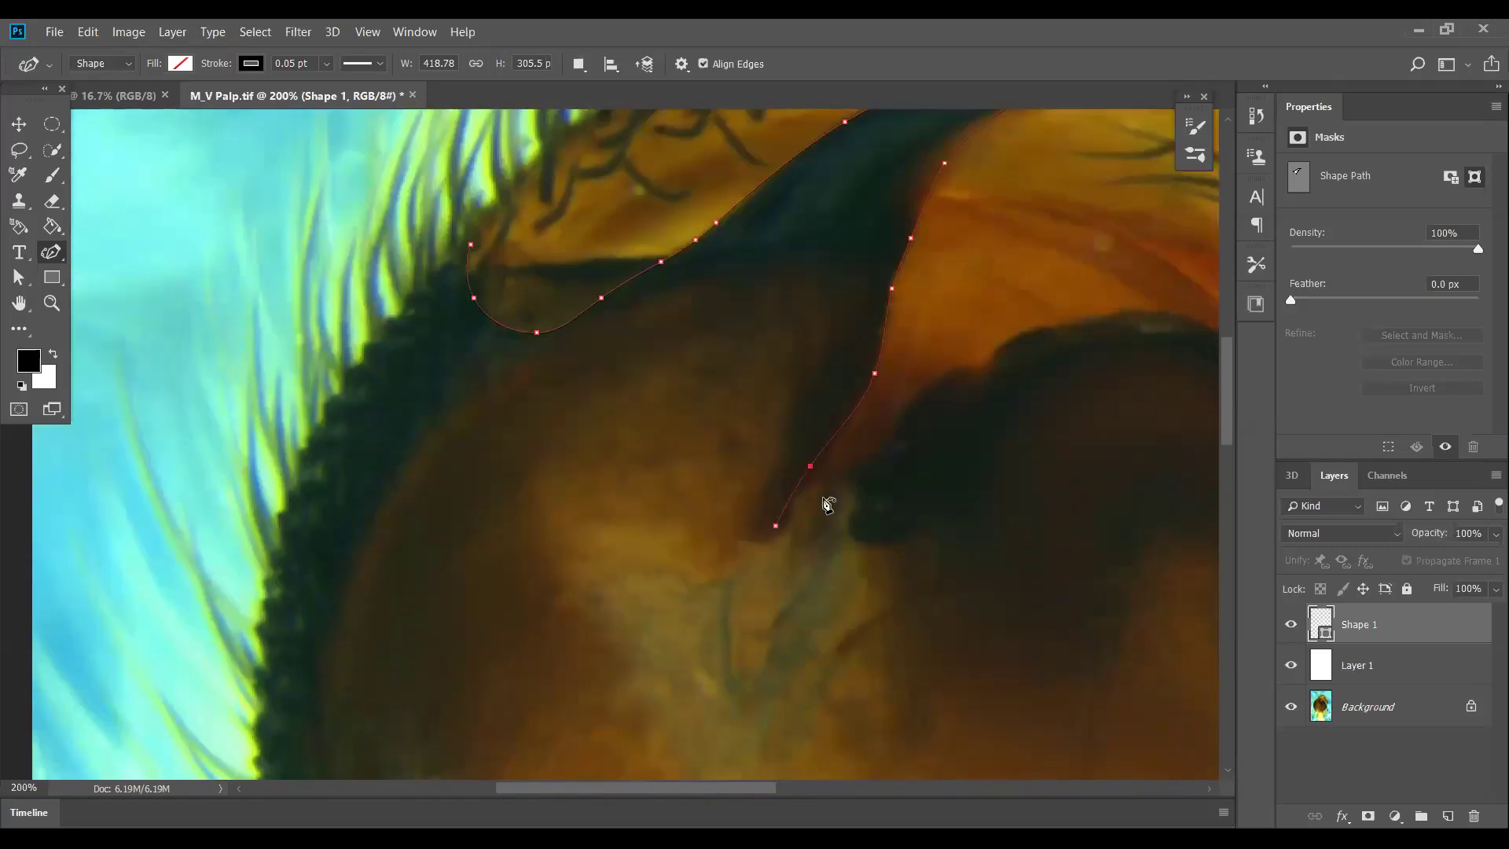
pyautogui.scroll(4, 827, 503)
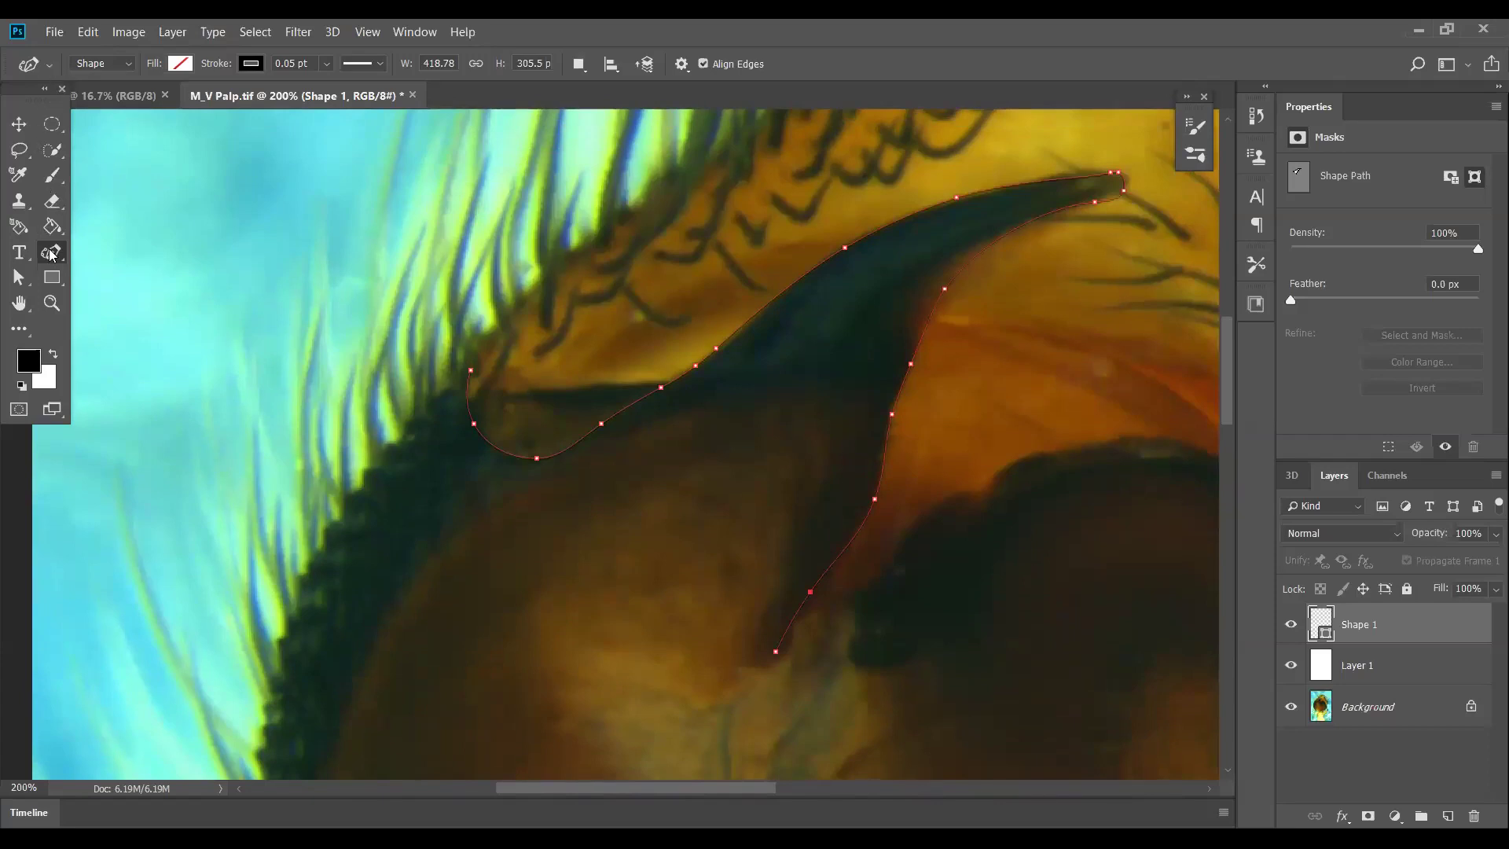
pyautogui.click(122, 63)
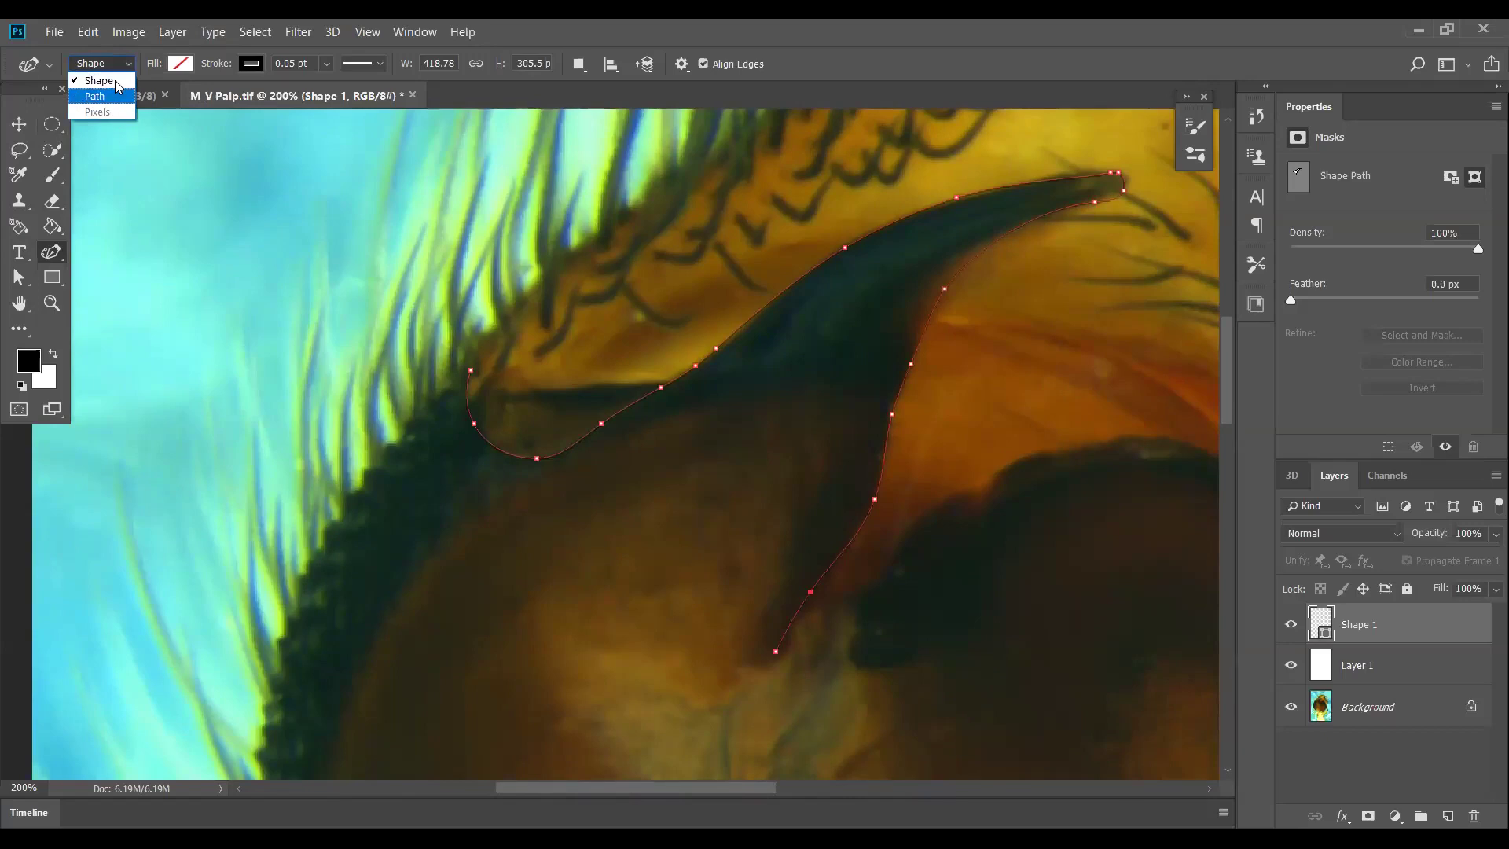
pyautogui.click(175, 74)
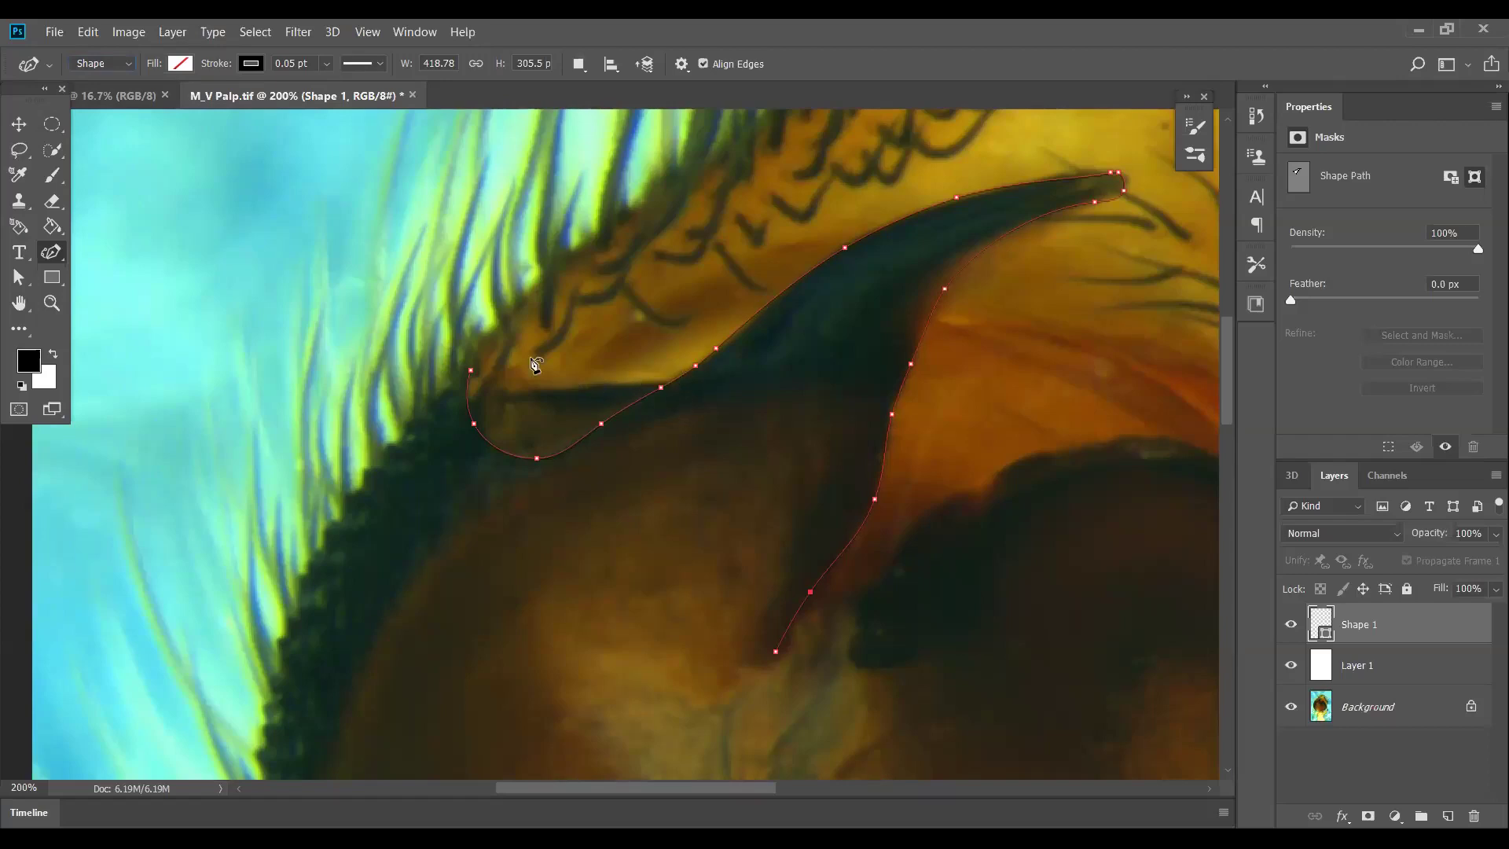
pyautogui.click(327, 65)
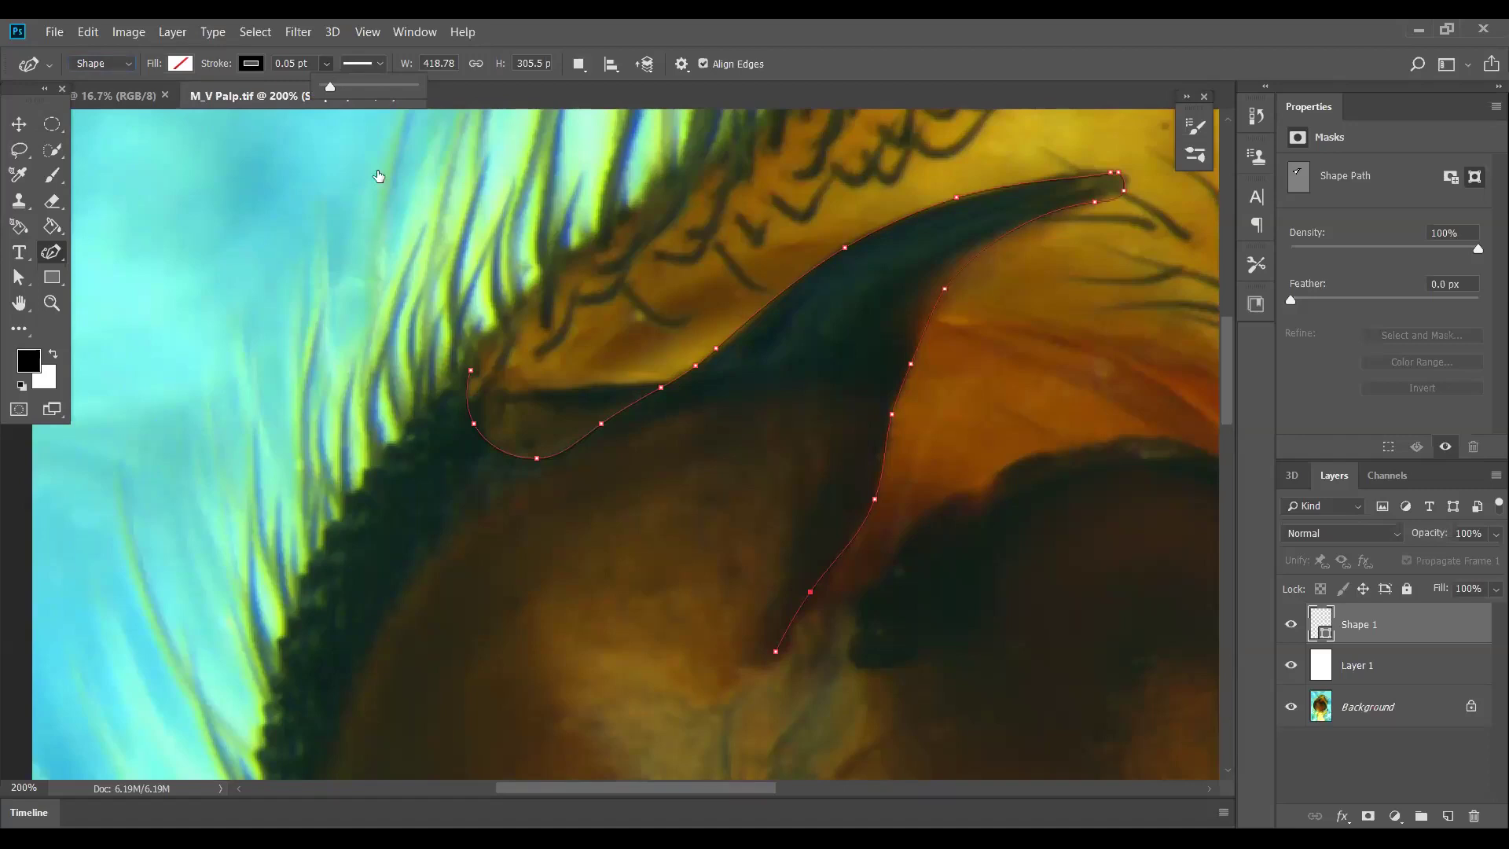
pyautogui.click(363, 63)
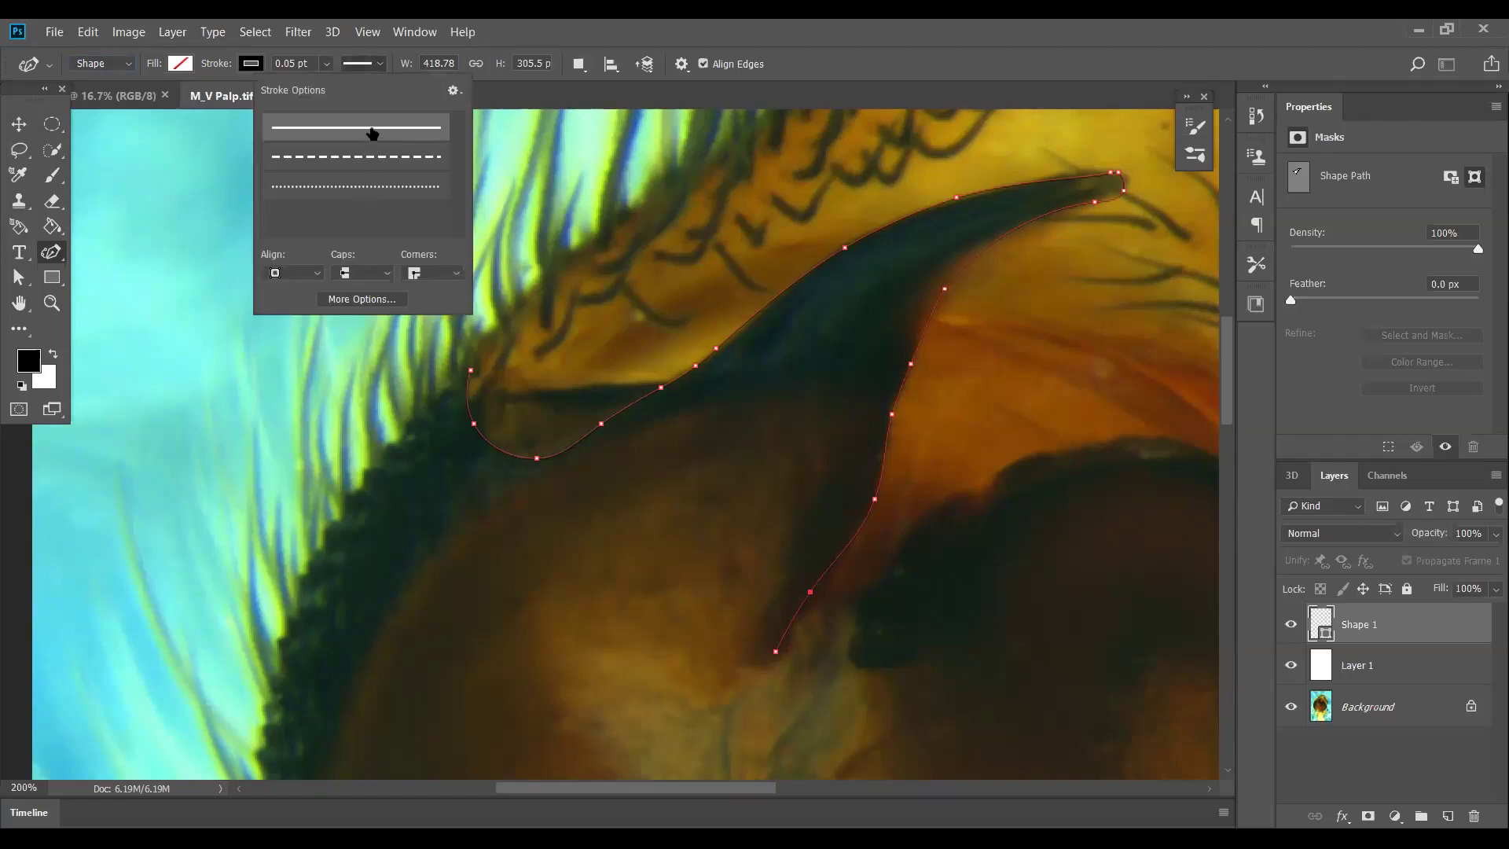
pyautogui.click(507, 103)
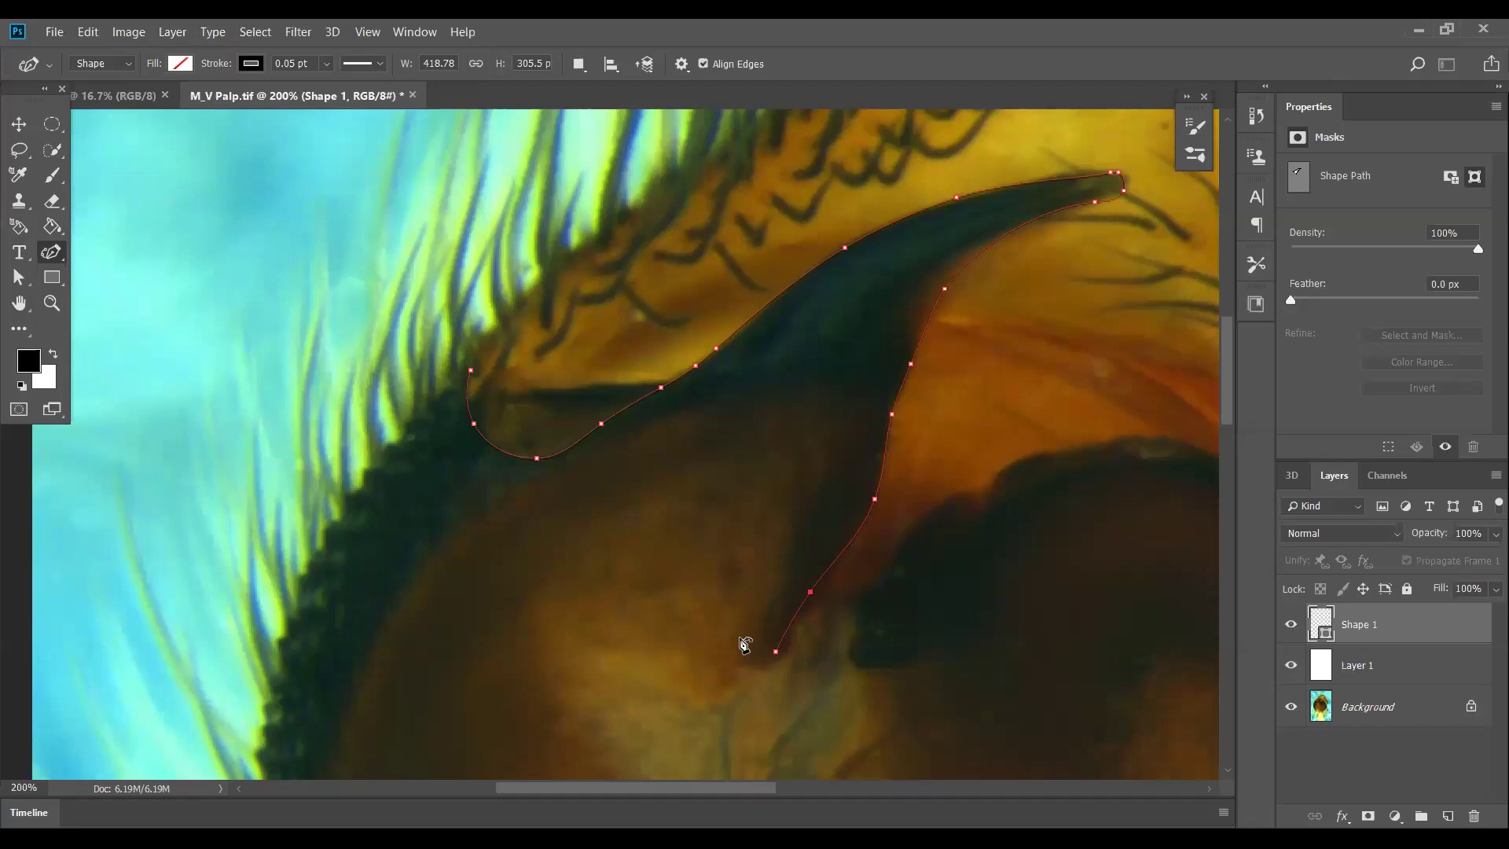
# - Finish the open spine path, hide the Background layer and set Layer 1's opacity to 100% to view the outline on white
pyautogui.press('Escape')
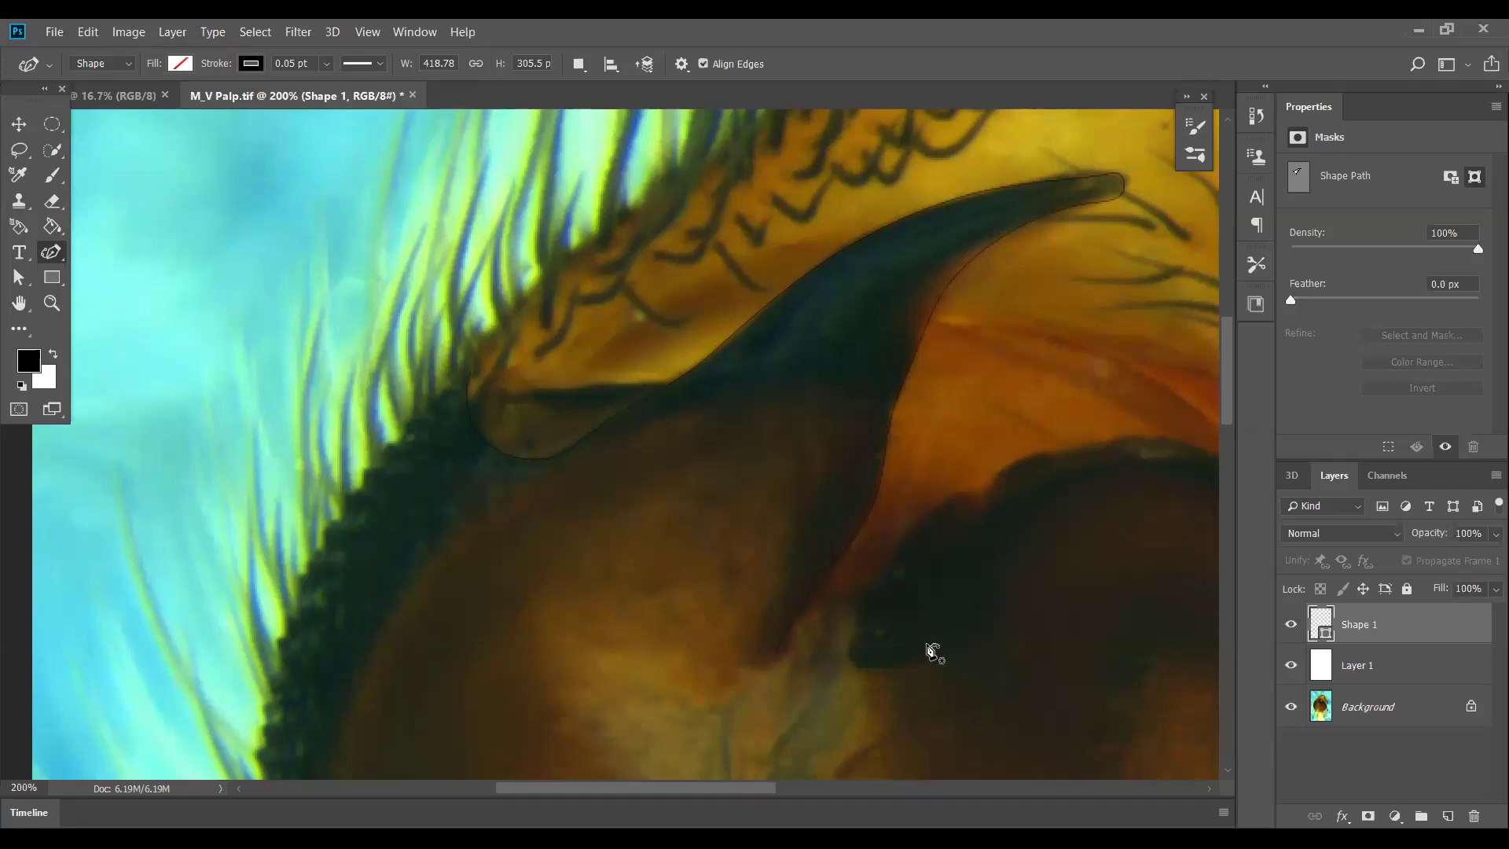
pyautogui.click(1290, 706)
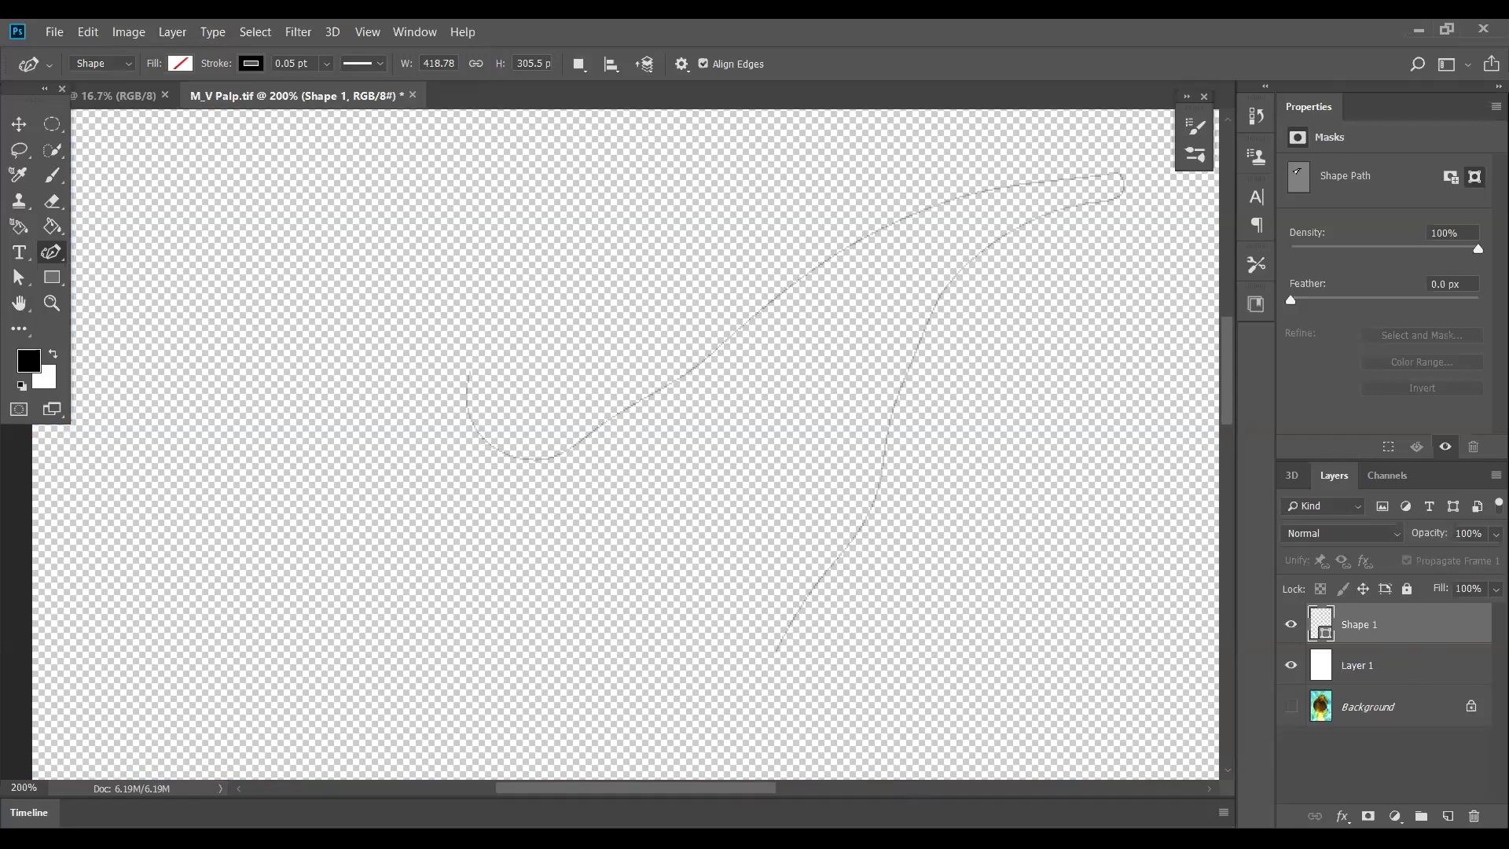
pyautogui.click(1383, 665)
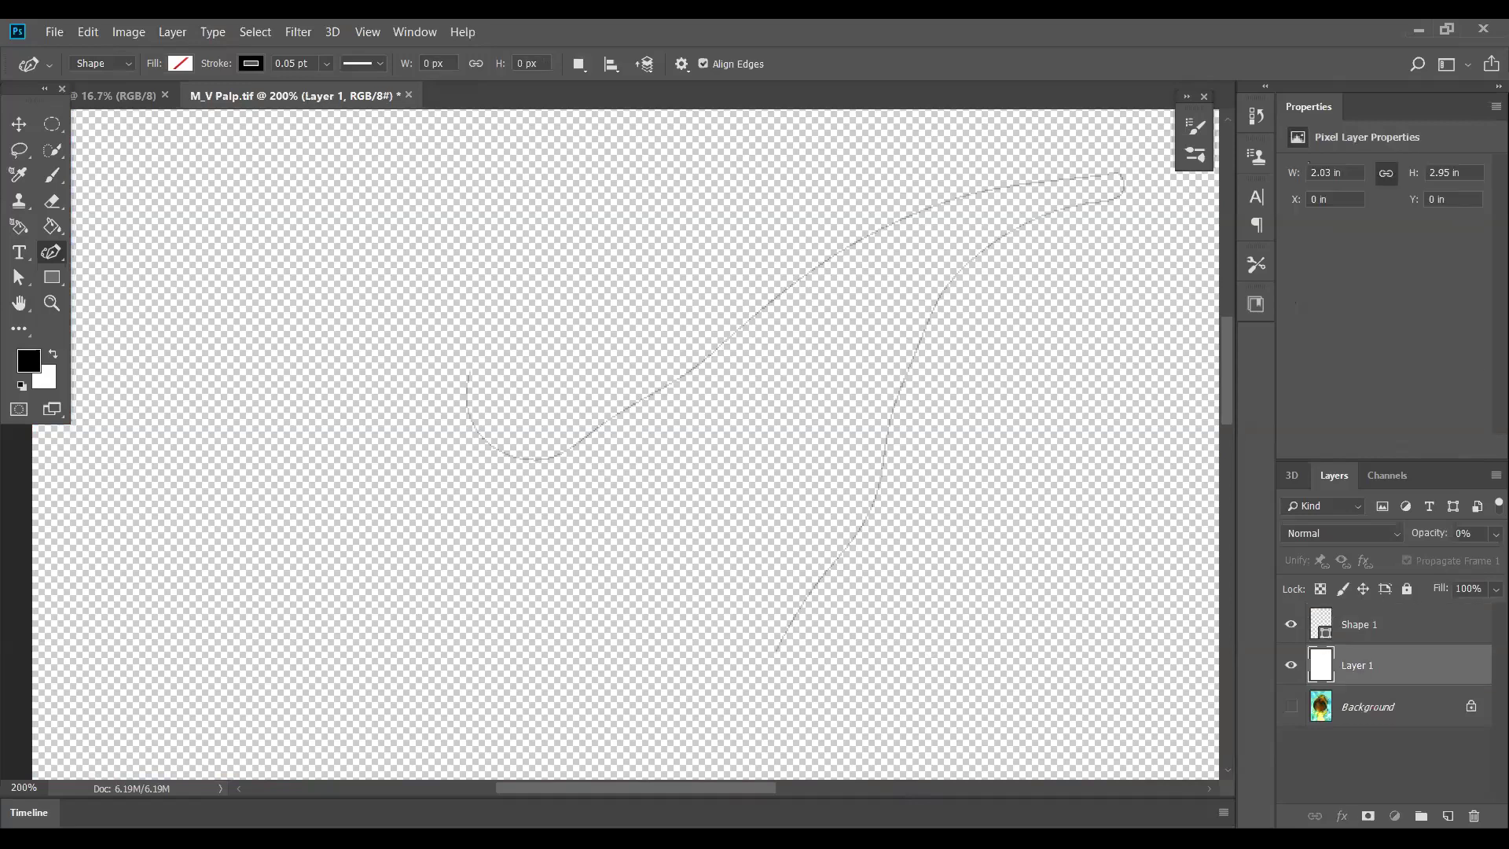
pyautogui.moveTo(1496, 534); pyautogui.dragTo(1493, 557)
pyautogui.hotkey('ctrl', '0')
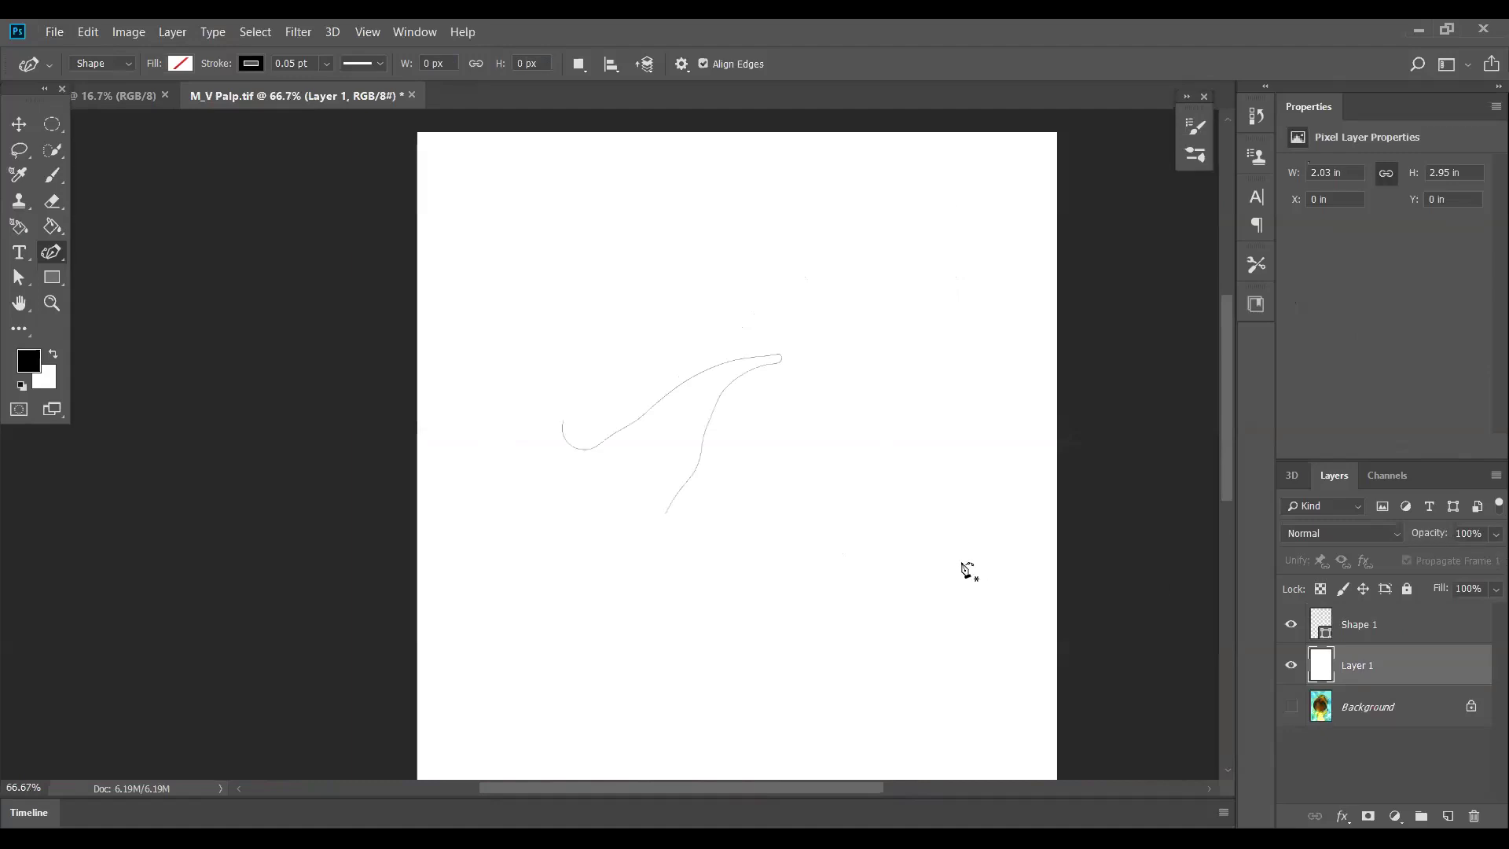
pyautogui.scroll(-1, 839, 580)
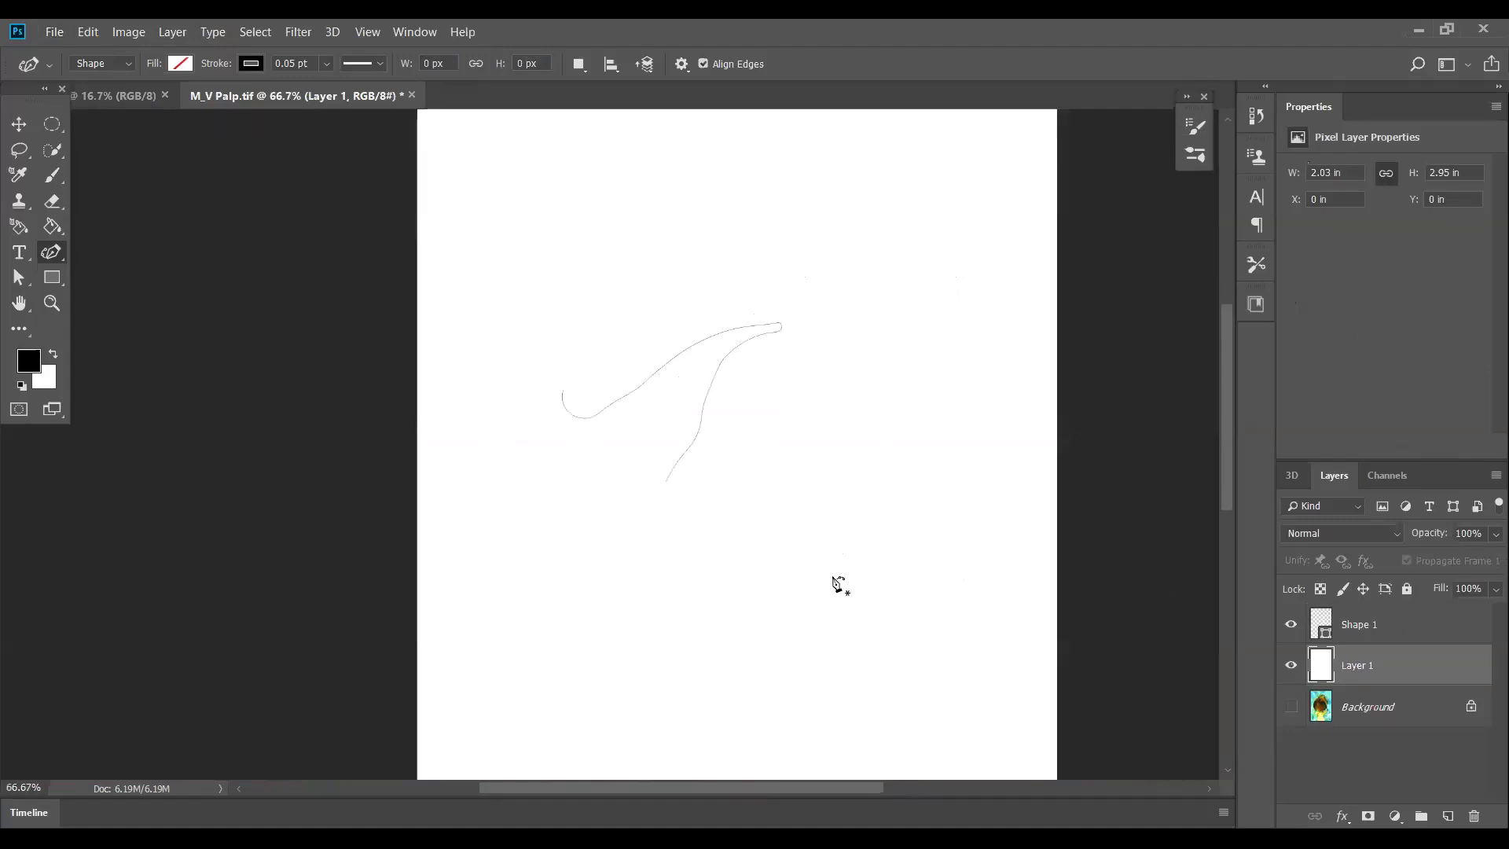
pyautogui.scroll(1, 741, 529)
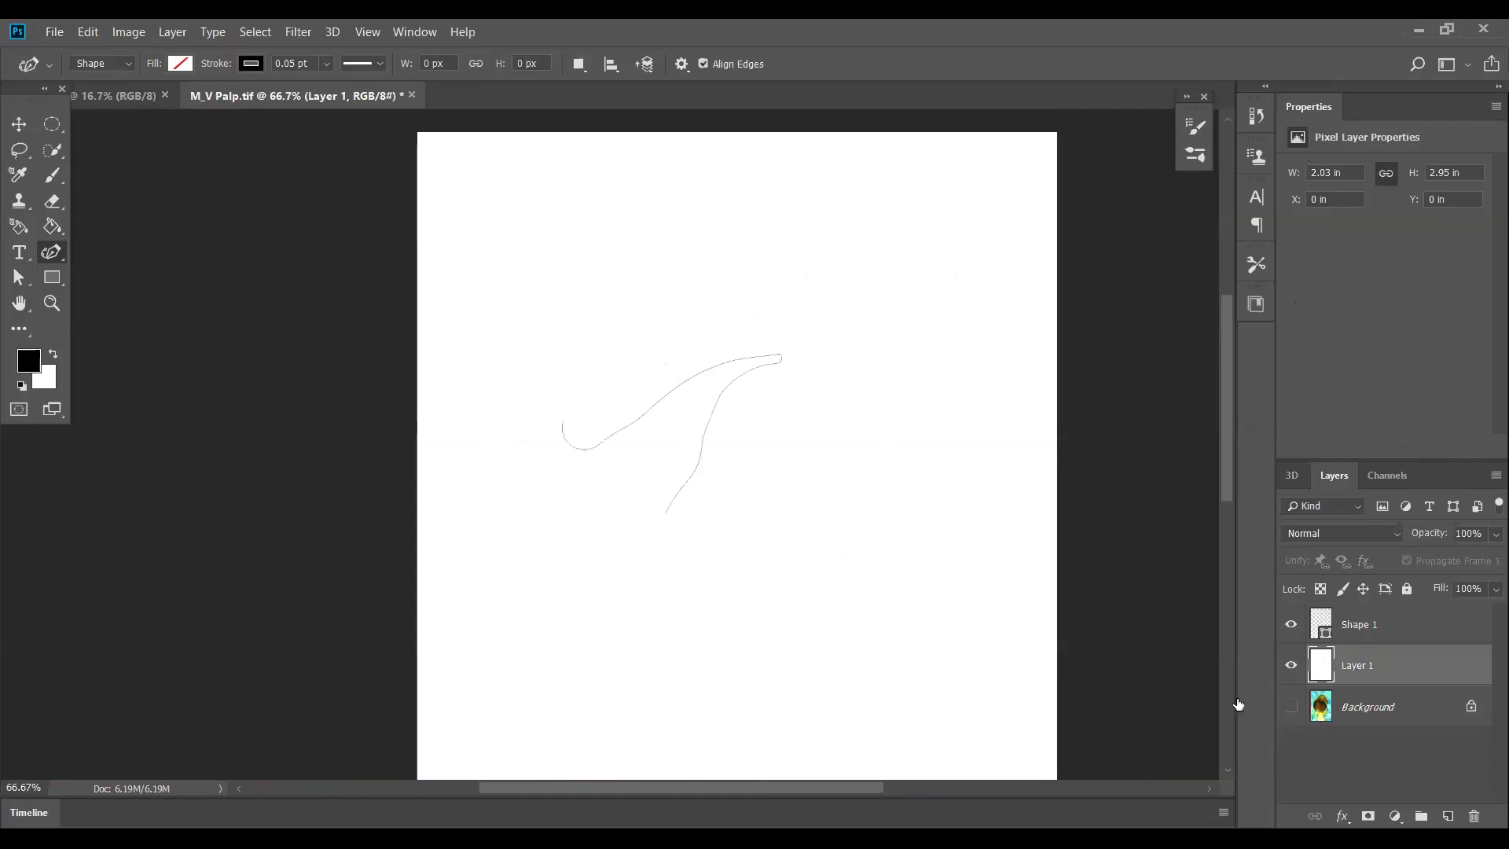
# - Show the Background photo again and set the fill of the visible Layer 1 to 0%
pyautogui.click(1291, 707)
pyautogui.click(1291, 666)
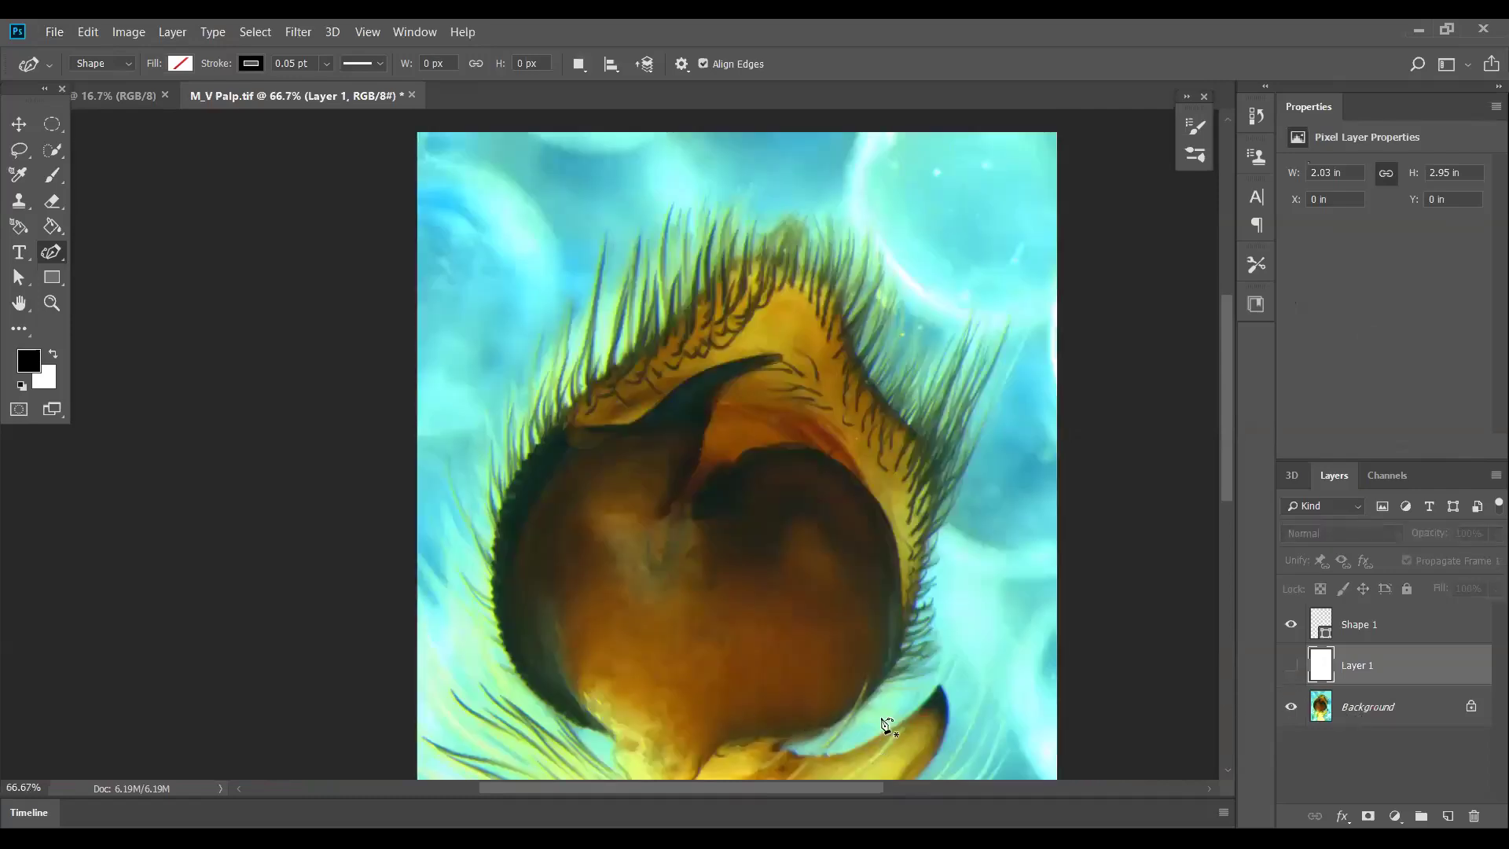
pyautogui.scroll(-1, 914, 651)
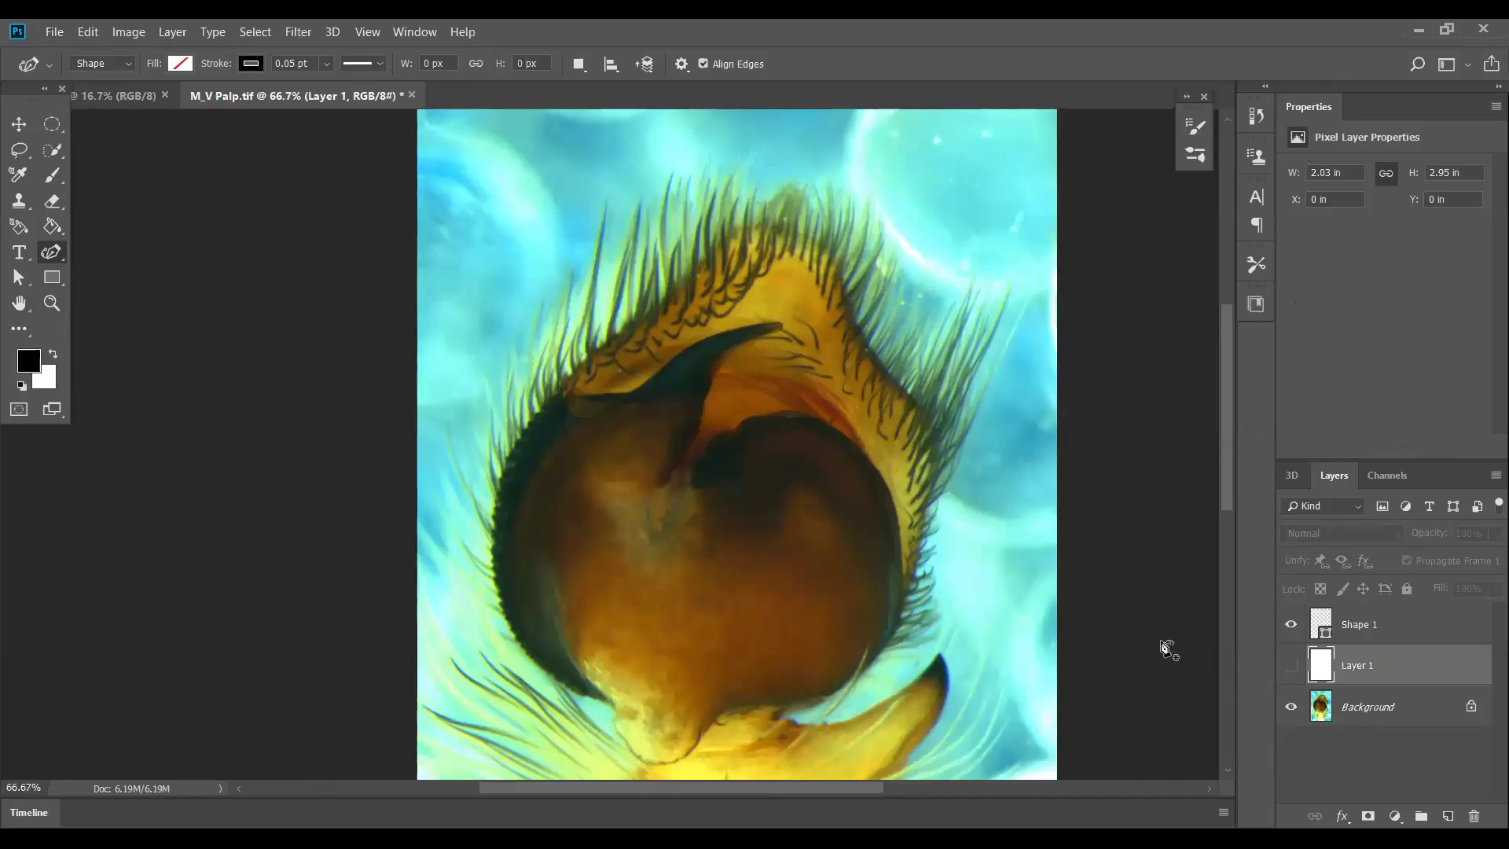
pyautogui.click(1290, 664)
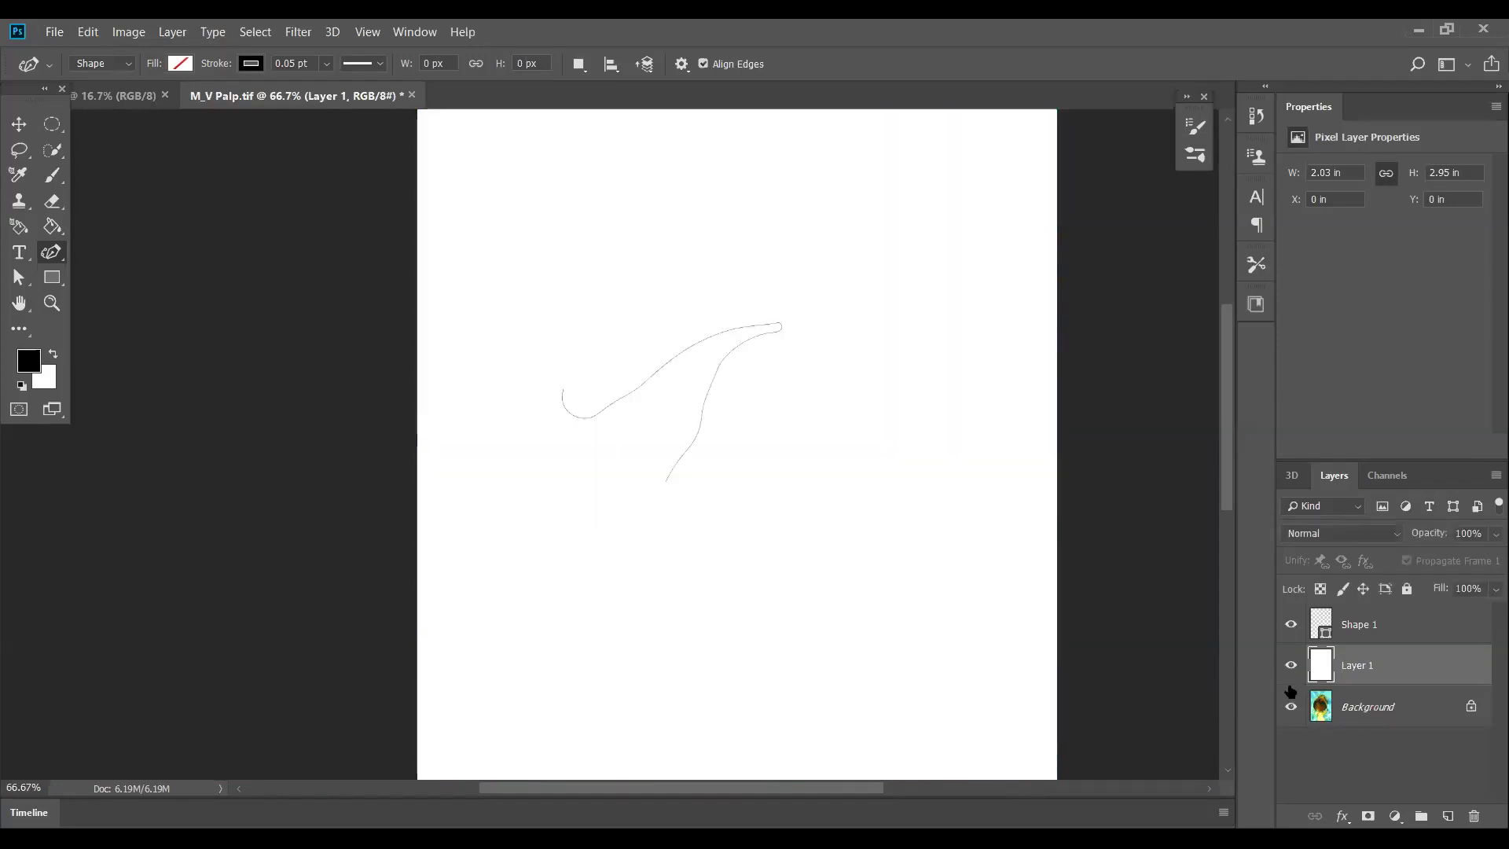
pyautogui.hotkey('ctrl', ',')
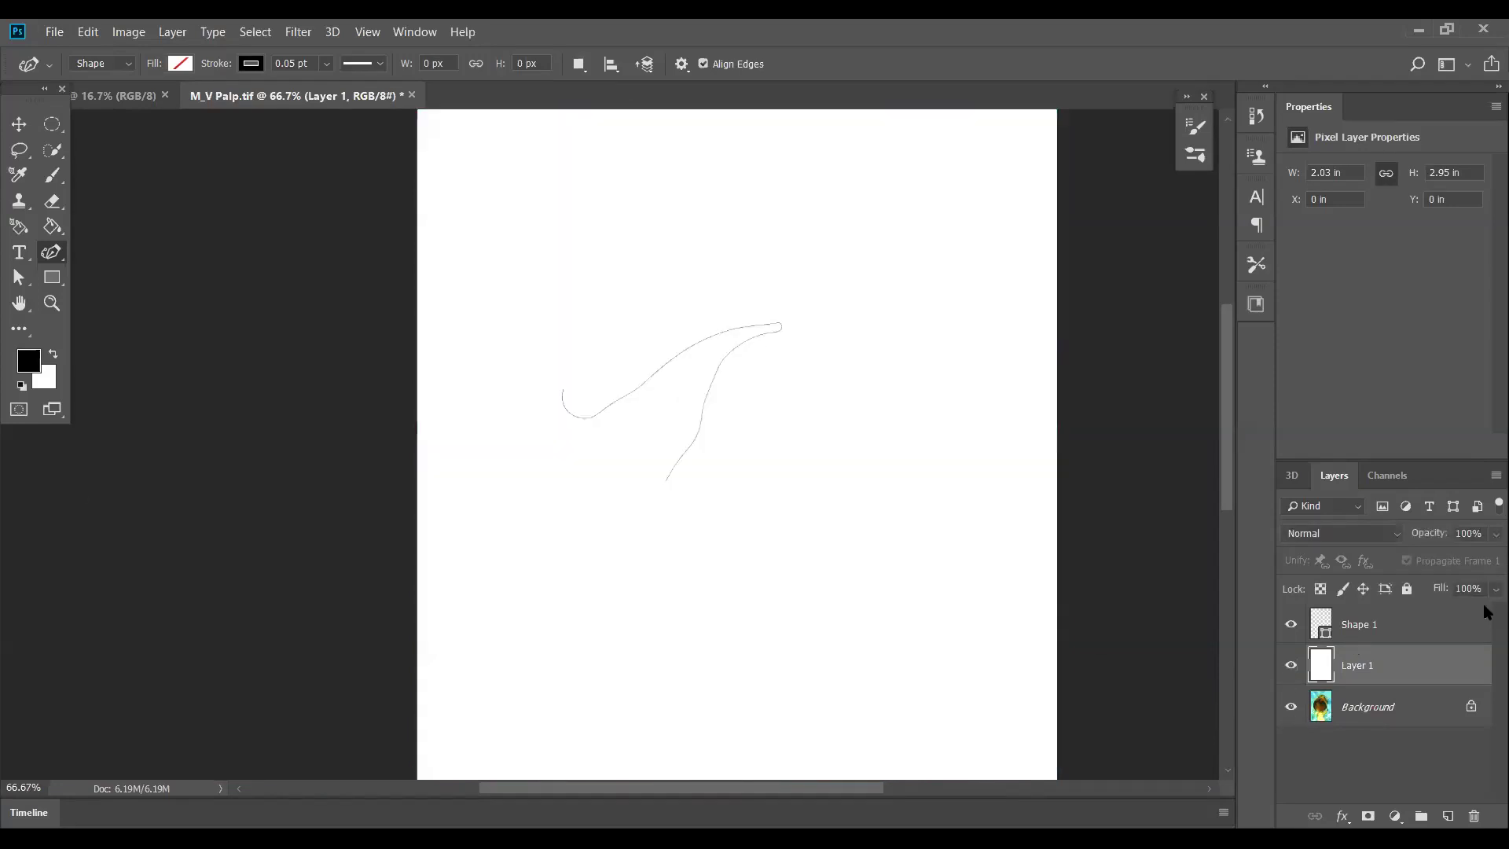
pyautogui.click(1495, 589)
pyautogui.moveTo(1351, 672); pyautogui.dragTo(1301, 684)
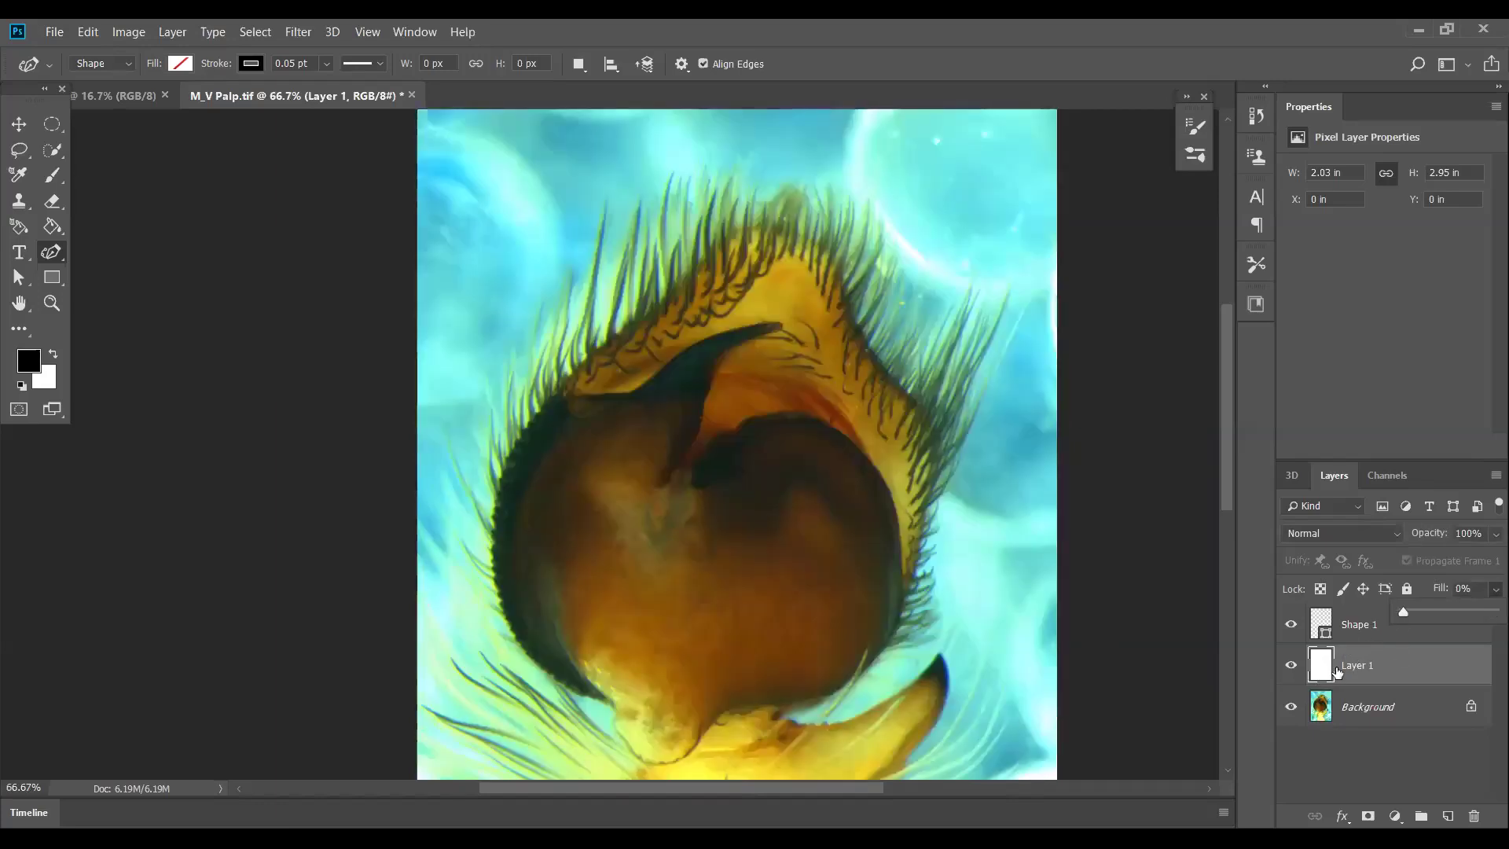
pyautogui.scroll(1, 1356, 679)
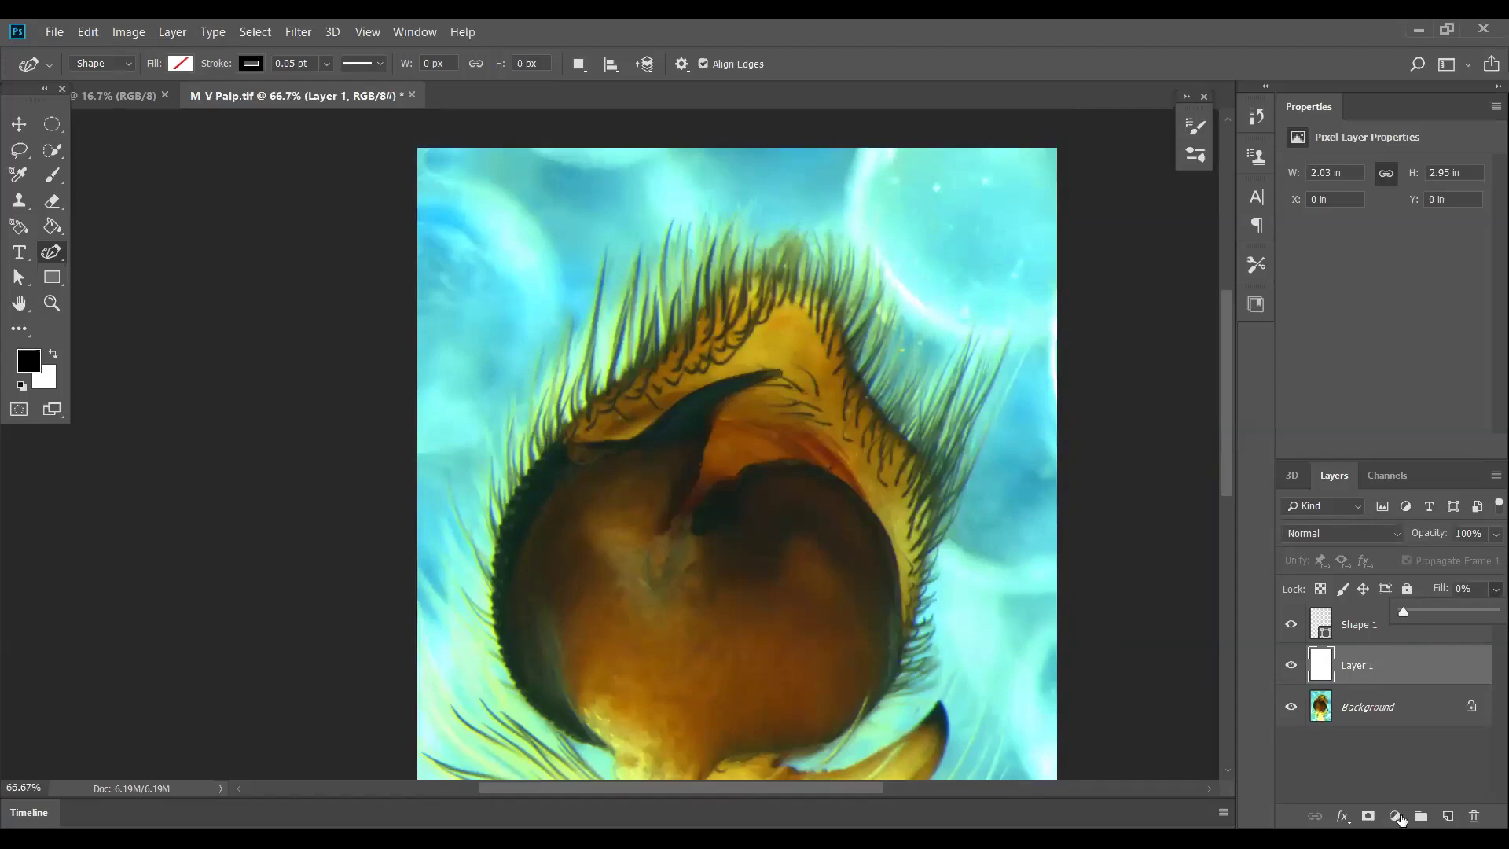
# - Add a new layer above Shape 1 and name it stippling
pyautogui.click(1450, 818)
pyautogui.moveTo(1401, 637); pyautogui.dragTo(1359, 631)
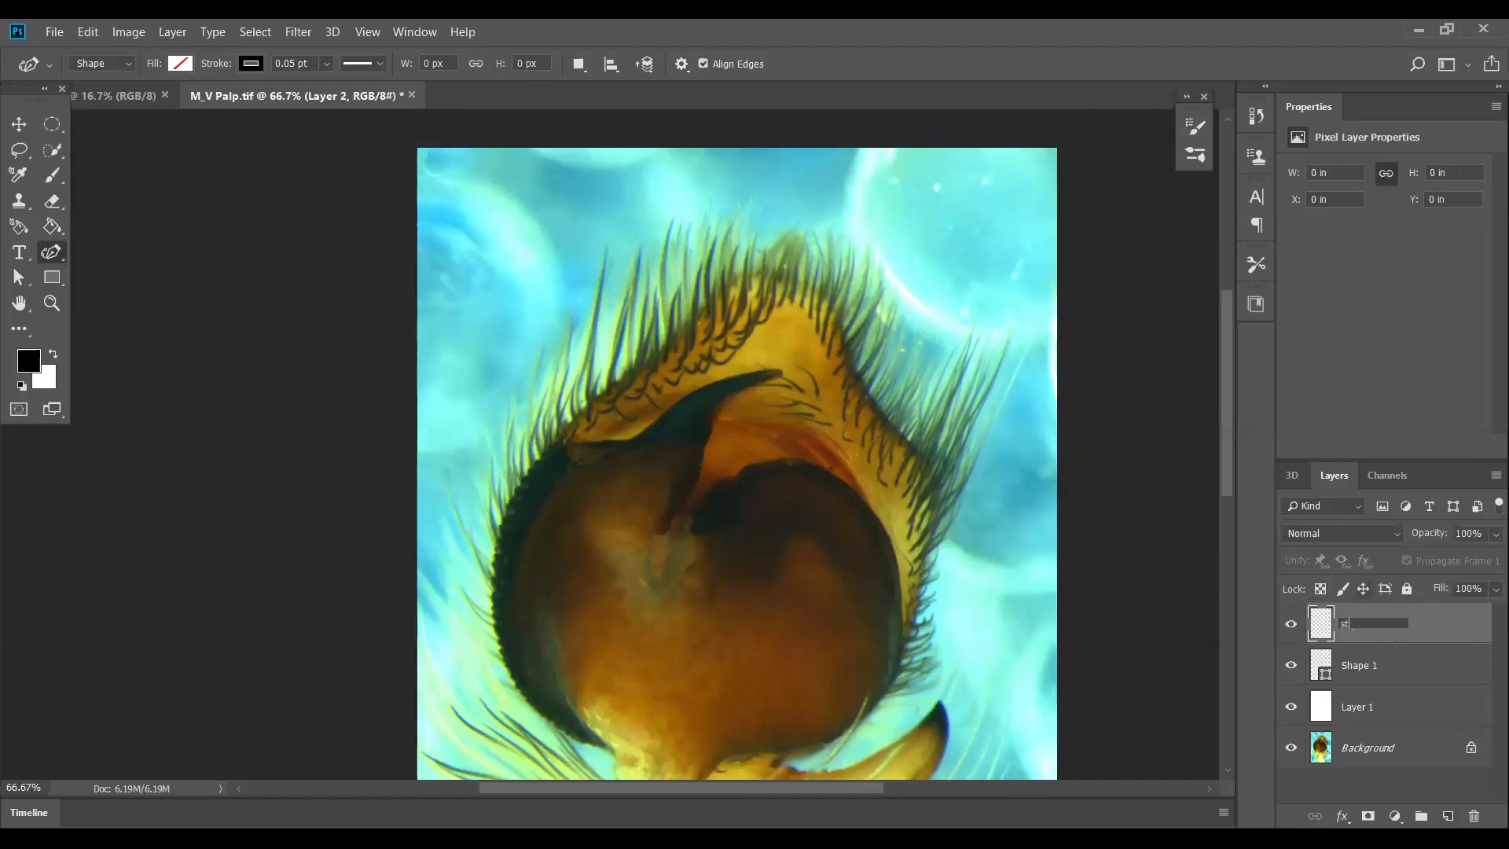
pyautogui.write('ing')
pyautogui.press('Return')
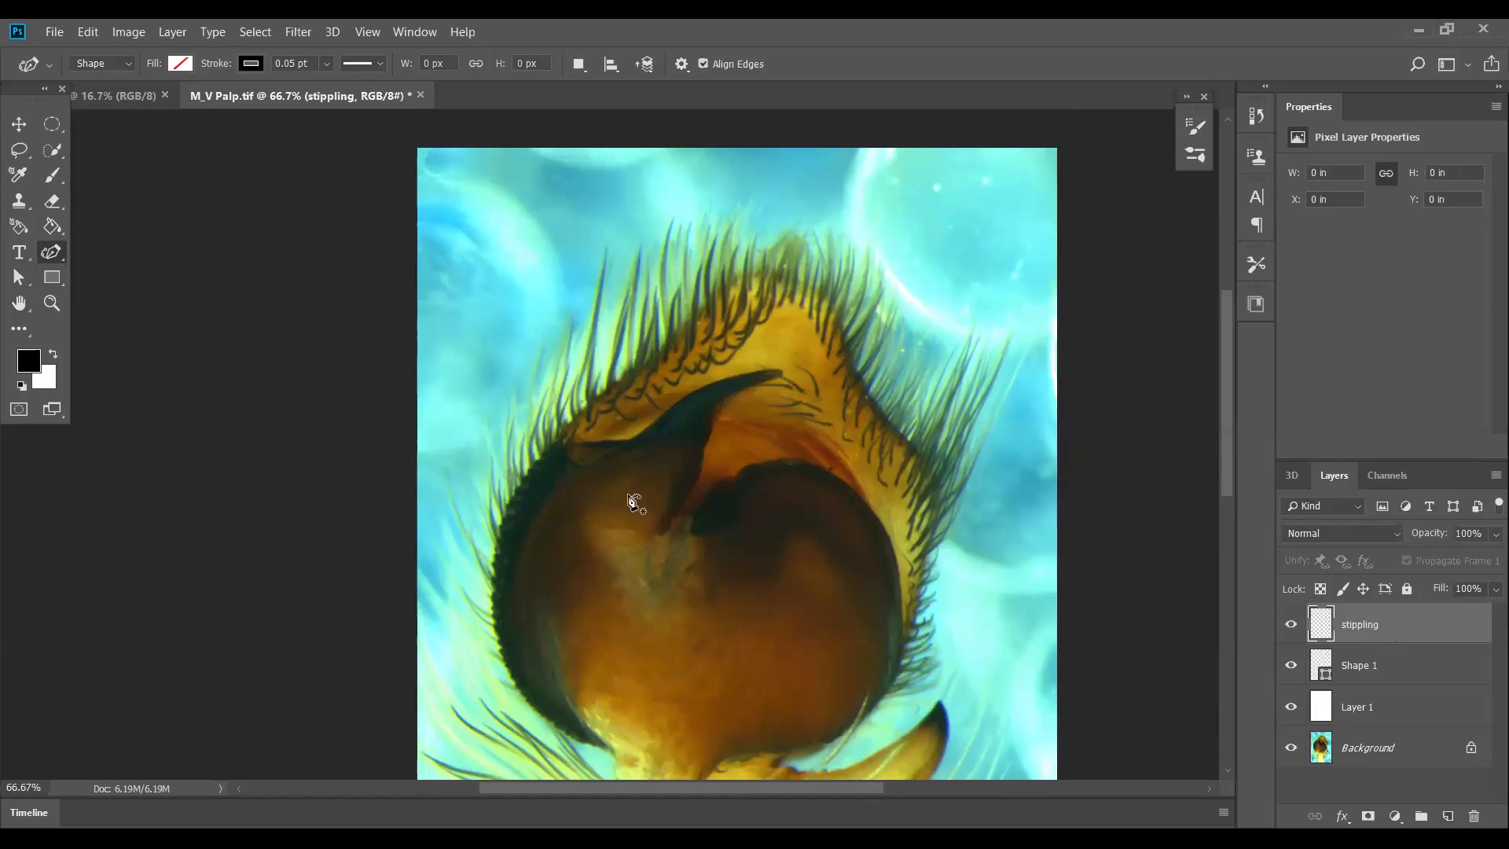
# - Switch to the Brush tool with the "Stippling spider equal spaced" brush at 35 px
pyautogui.scroll(-1, 619, 448)
pyautogui.scroll(-1, 621, 448)
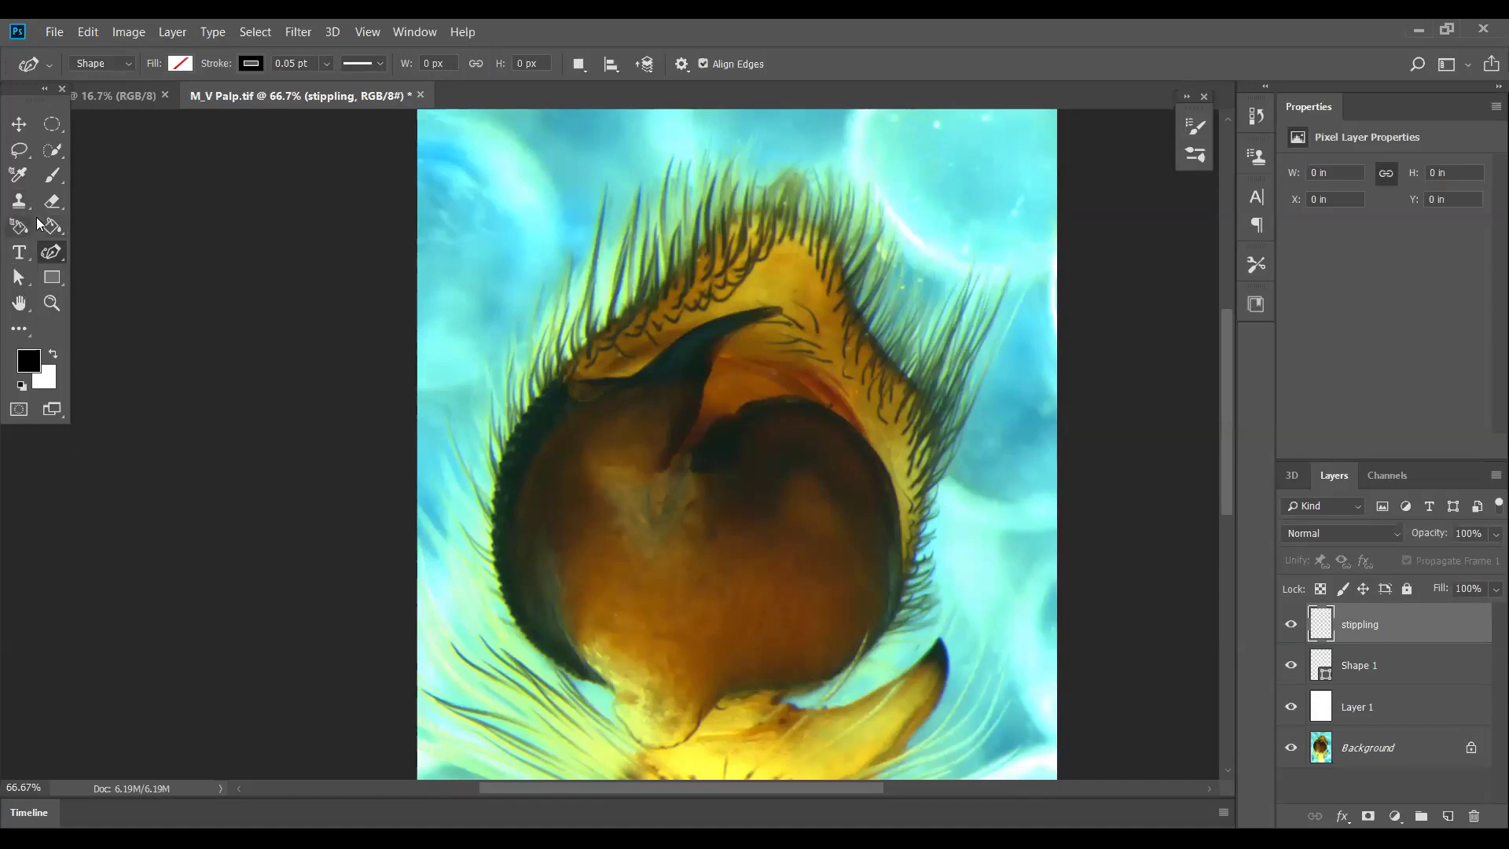
pyautogui.click(49, 174)
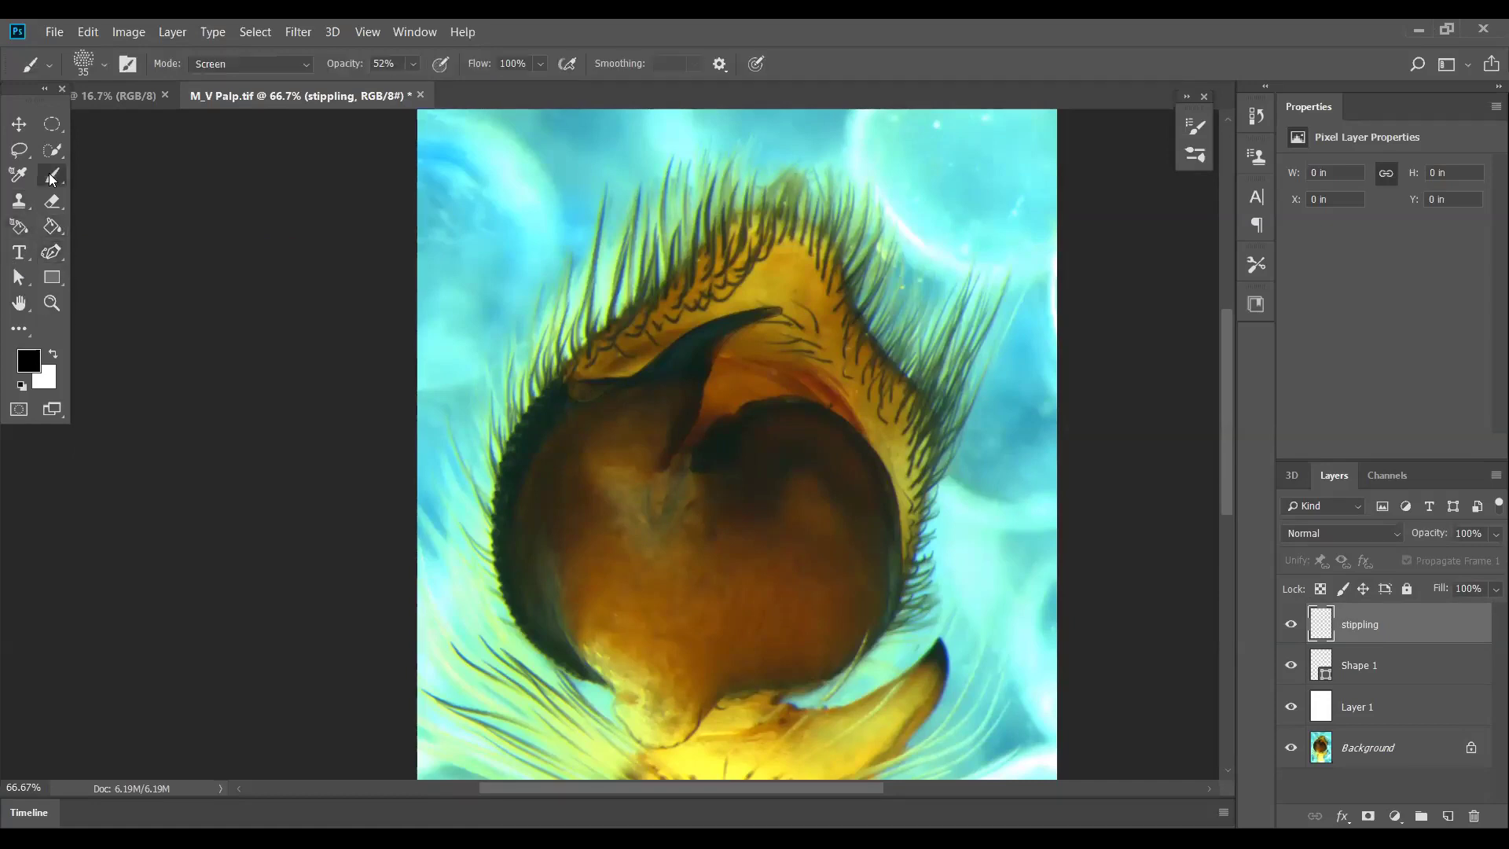
pyautogui.click(103, 65)
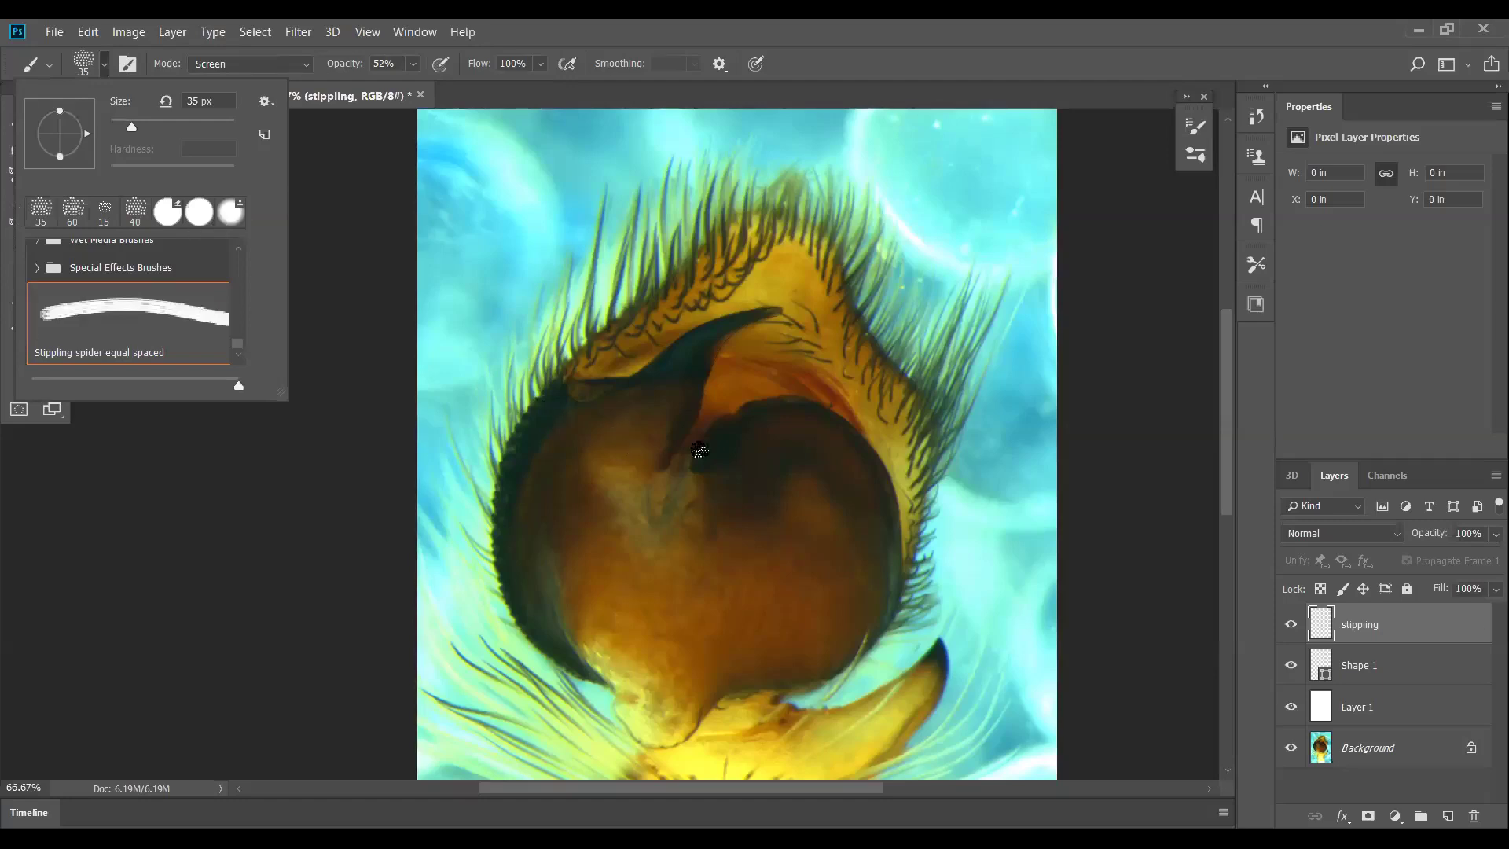
pyautogui.click(1115, 635)
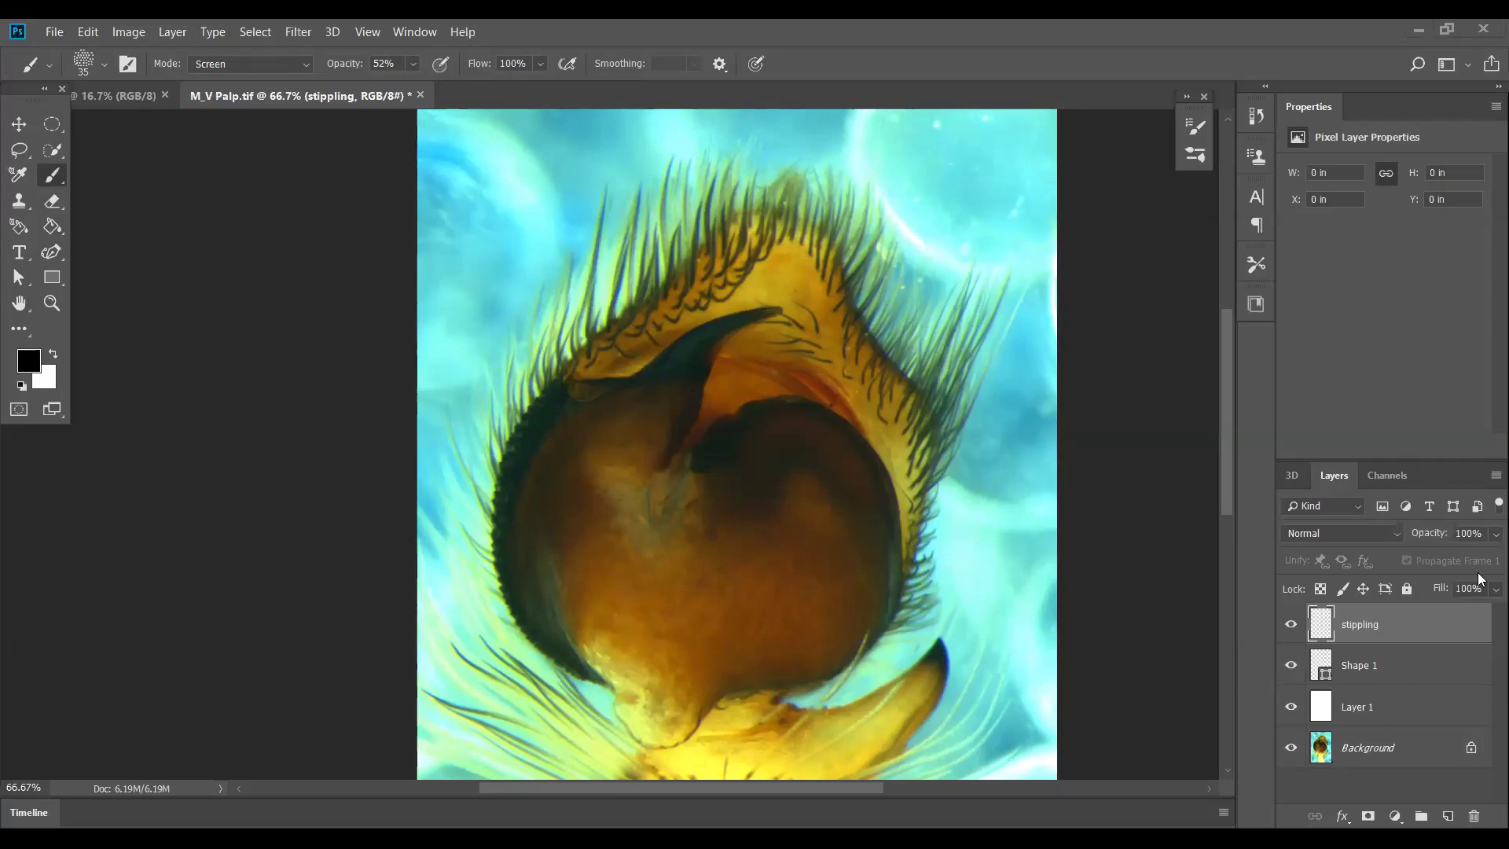
# - Hide the Background, place a few stipple dabs inside the spine outline on the stippling layer, and show the Background again
pyautogui.hotkey('ctrl', 'z')
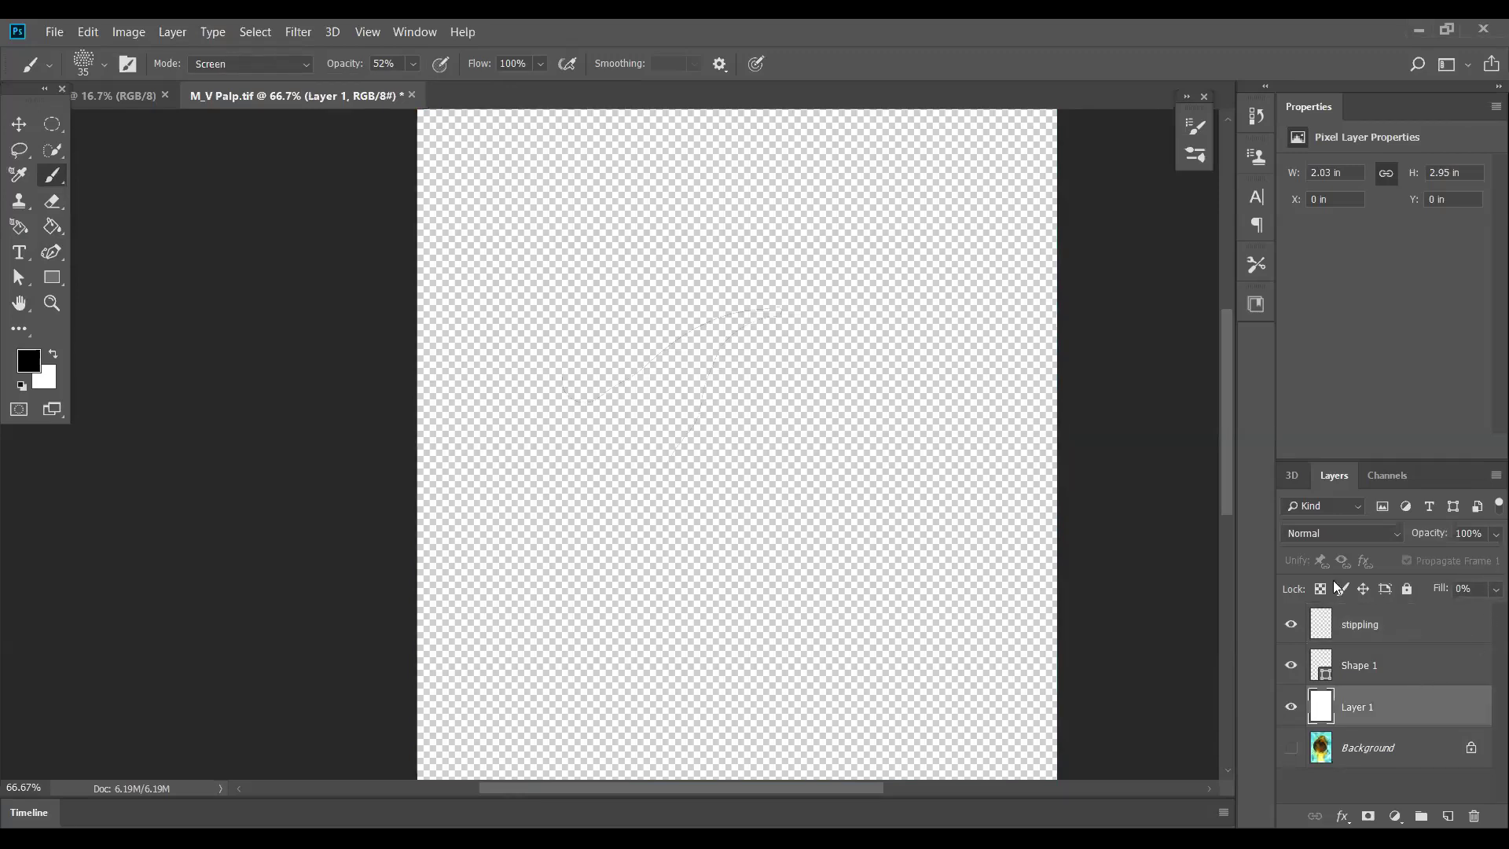
pyautogui.click(1425, 626)
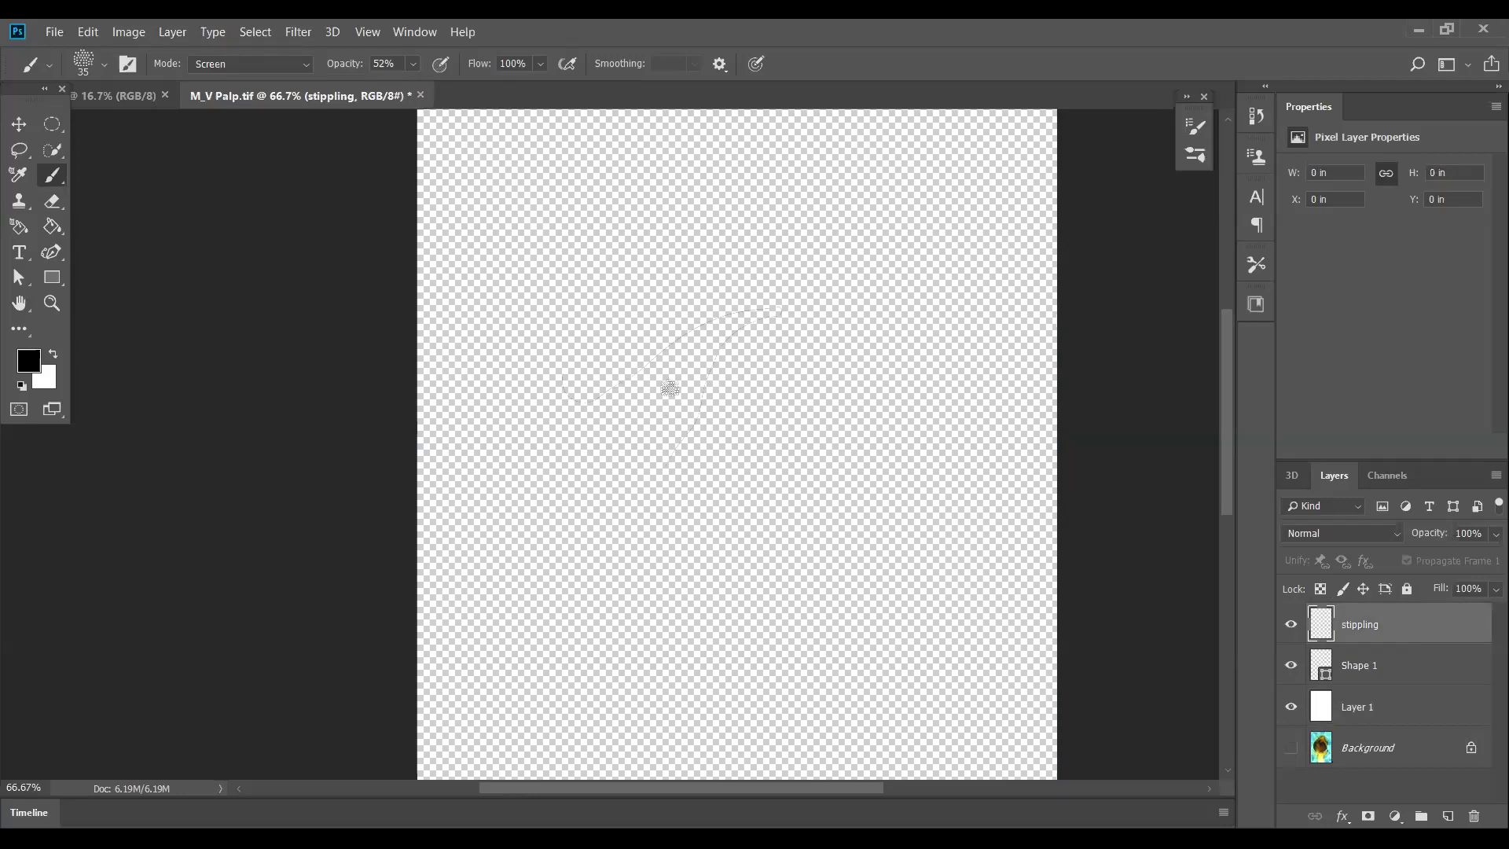
pyautogui.click(672, 377)
pyautogui.click(697, 353)
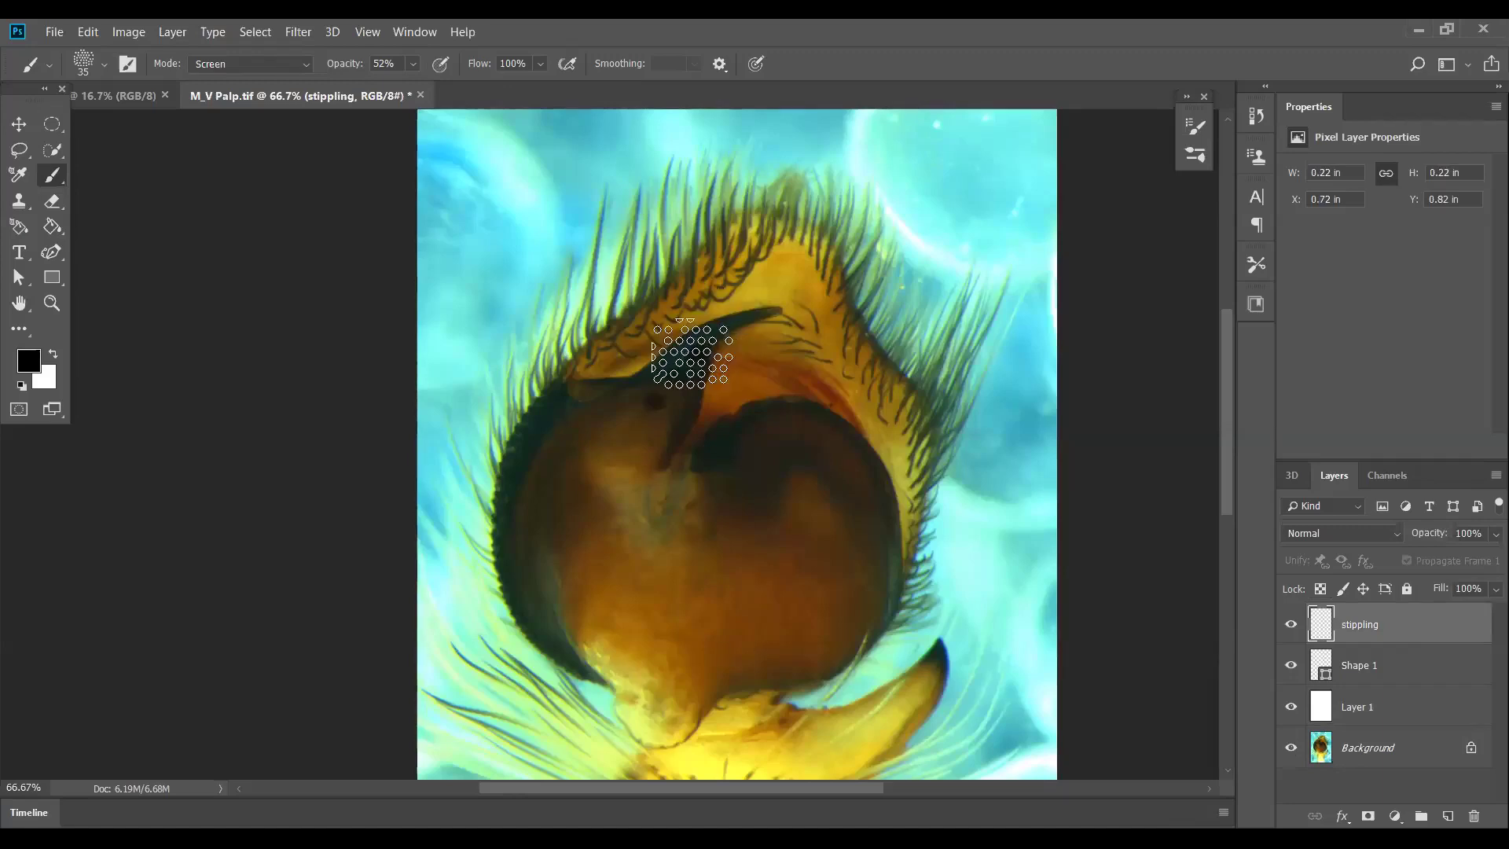
# - Stipple the dark spine's interior on the stippling layer, from near its tip down towards the lower pointed end
pyautogui.hotkey('ctrl', '+')
pyautogui.hotkey('ctrl', '+')
pyautogui.hotkey('ctrl', '+')
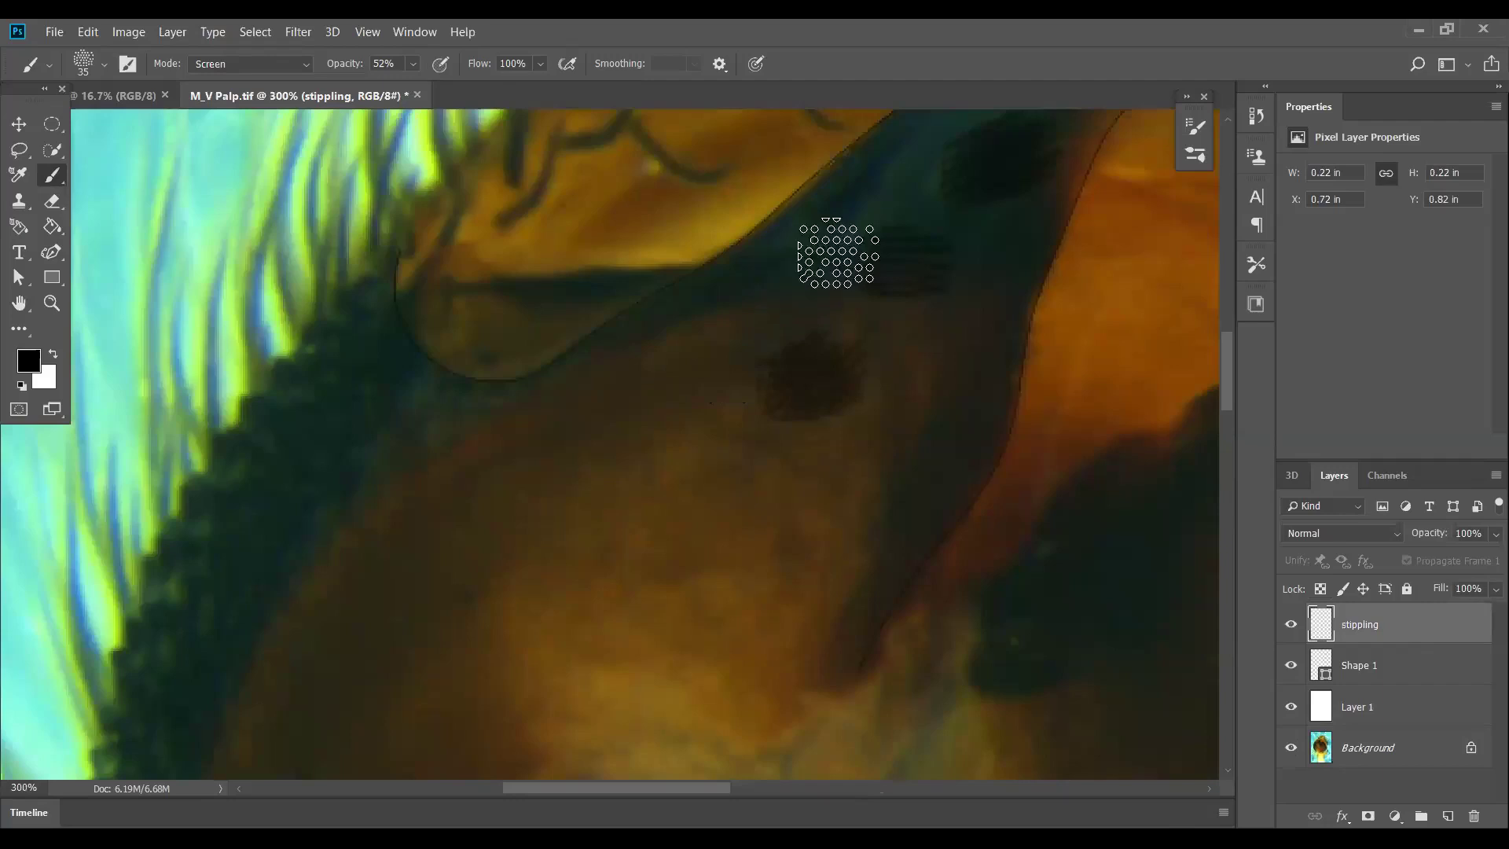
pyautogui.scroll(1, 842, 252)
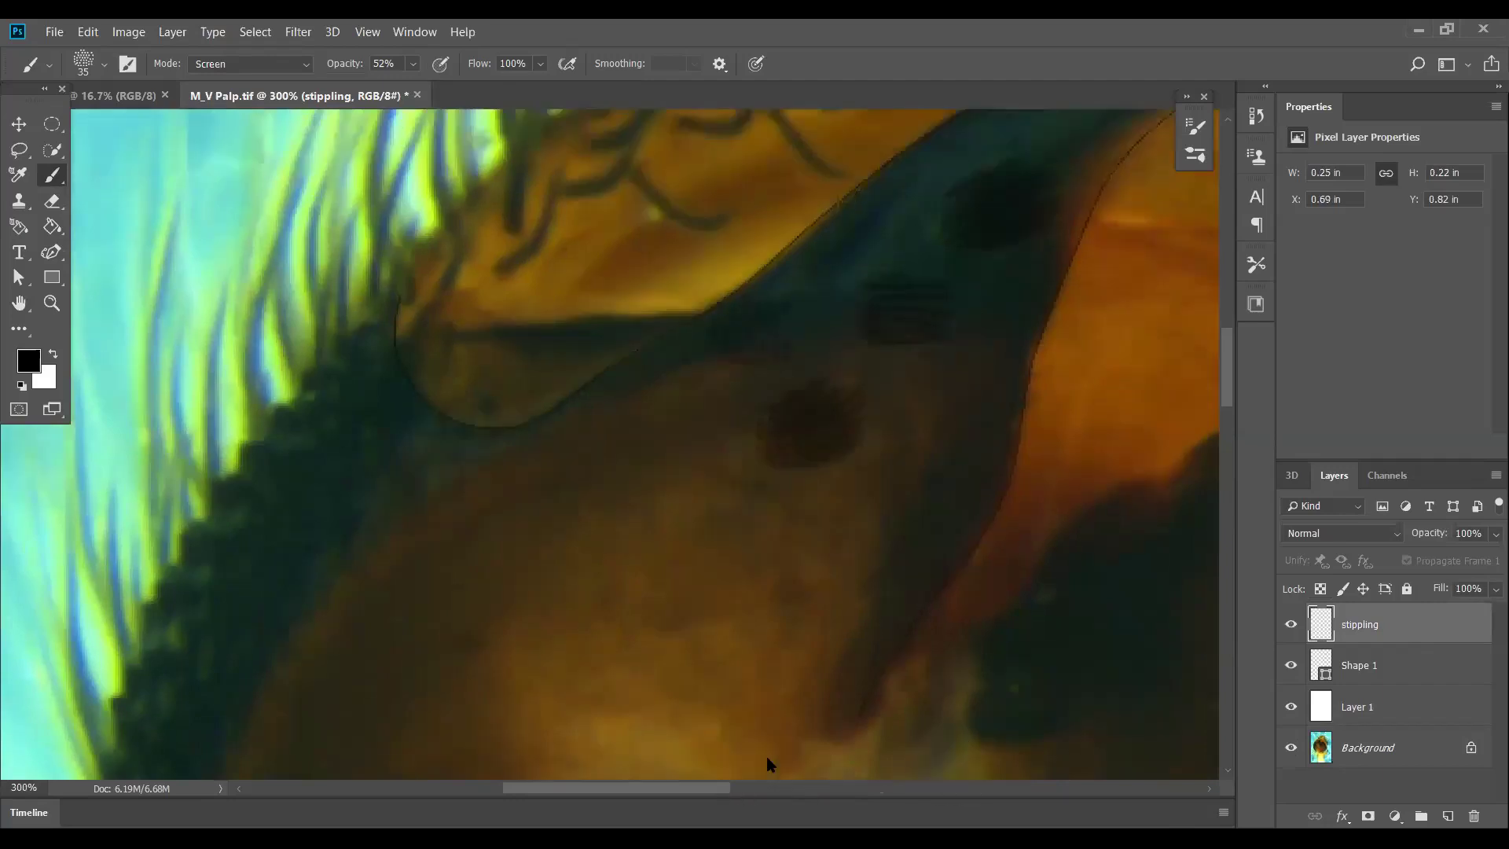
pyautogui.scroll(4, 529, 556)
pyautogui.hscroll(6, 529, 556)
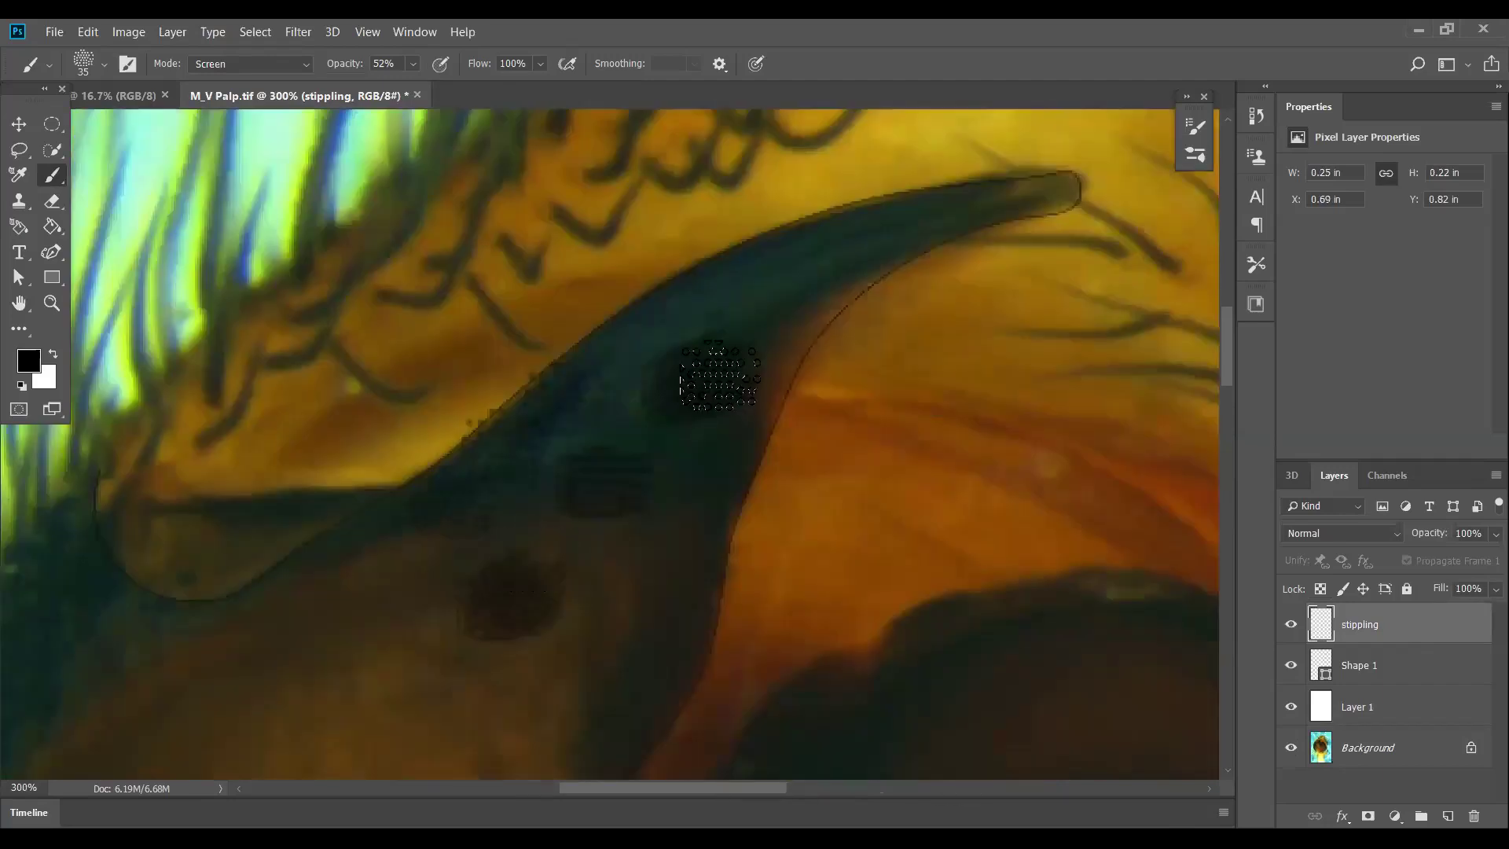
pyautogui.scroll(2, 719, 379)
pyautogui.click(754, 472)
pyautogui.scroll(-2, 645, 589)
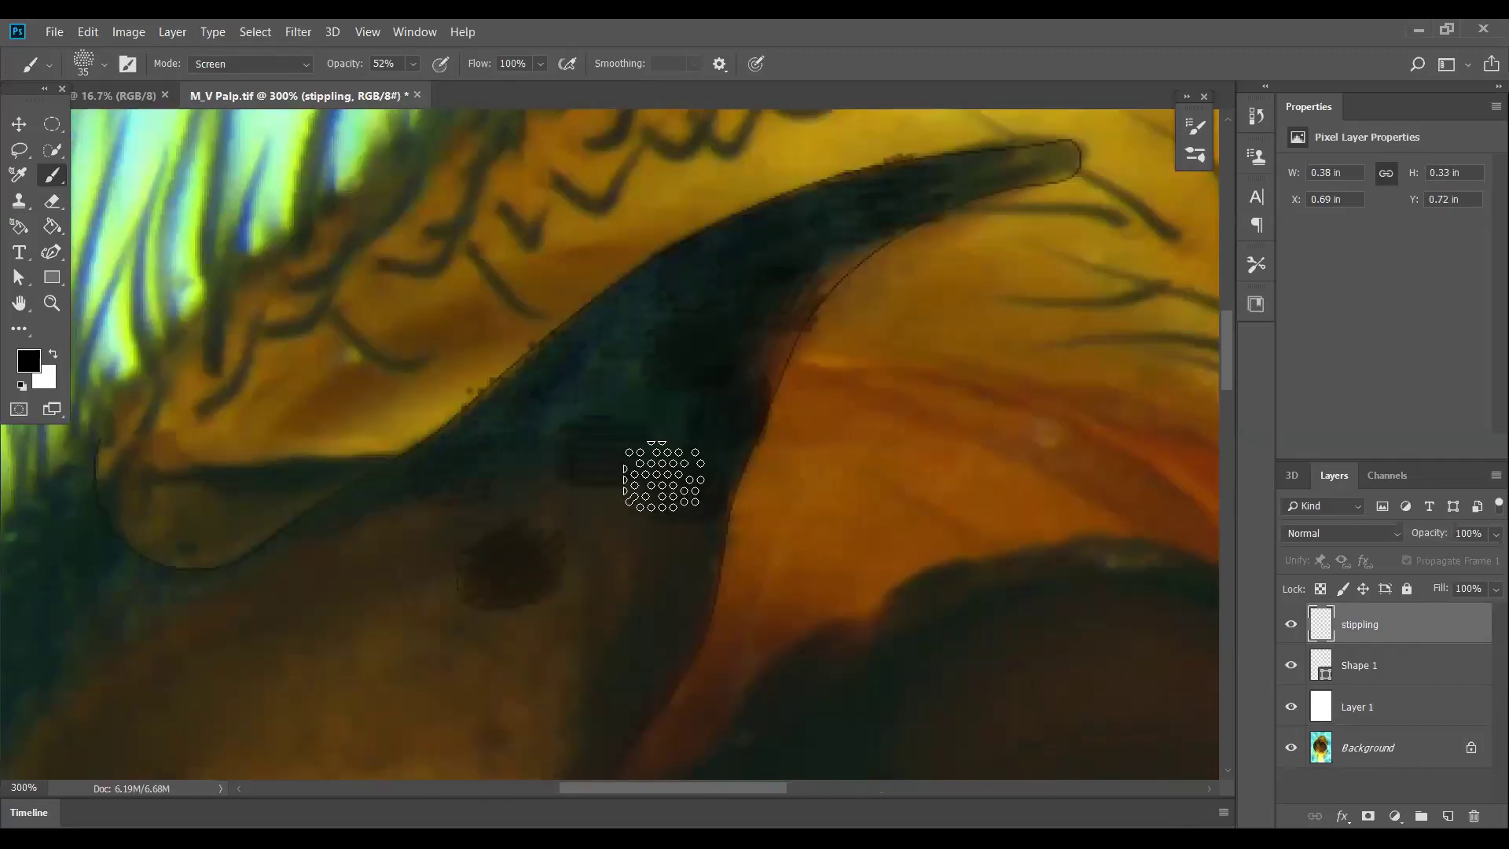
pyautogui.scroll(-2, 664, 476)
pyautogui.moveTo(664, 476)
pyautogui.mouseDown()
pyautogui.moveTo(644, 578)
pyautogui.moveTo(611, 548)
pyautogui.moveTo(598, 475)
pyautogui.mouseUp()
pyautogui.scroll(2, 597, 475)
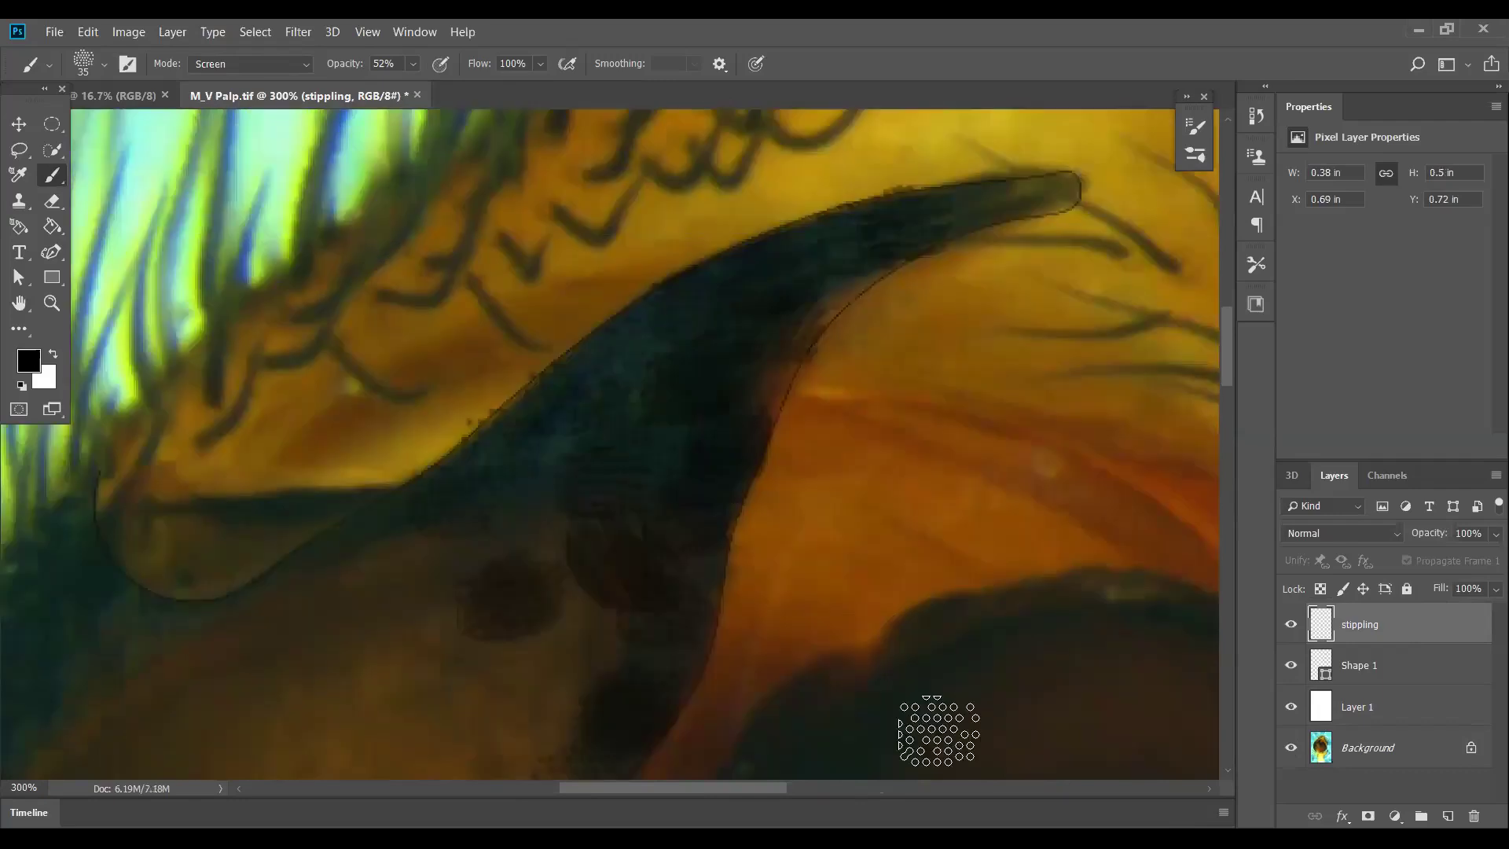
pyautogui.scroll(-1, 1155, 542)
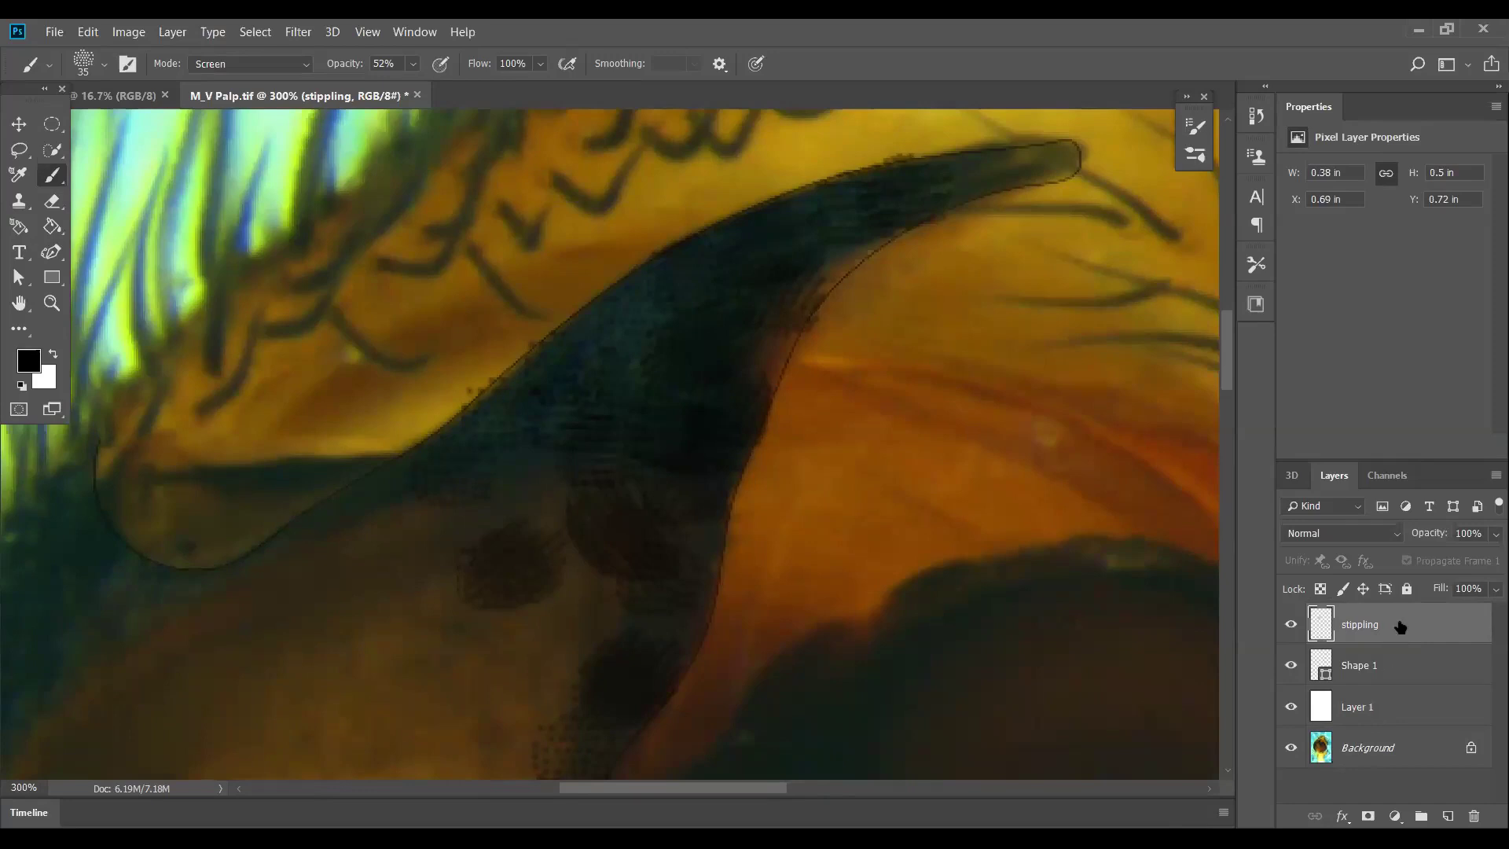
# - Hide the Background photo layer and make the stippling layer active again
pyautogui.hotkey('alt', '[')
pyautogui.hotkey('alt', '[')
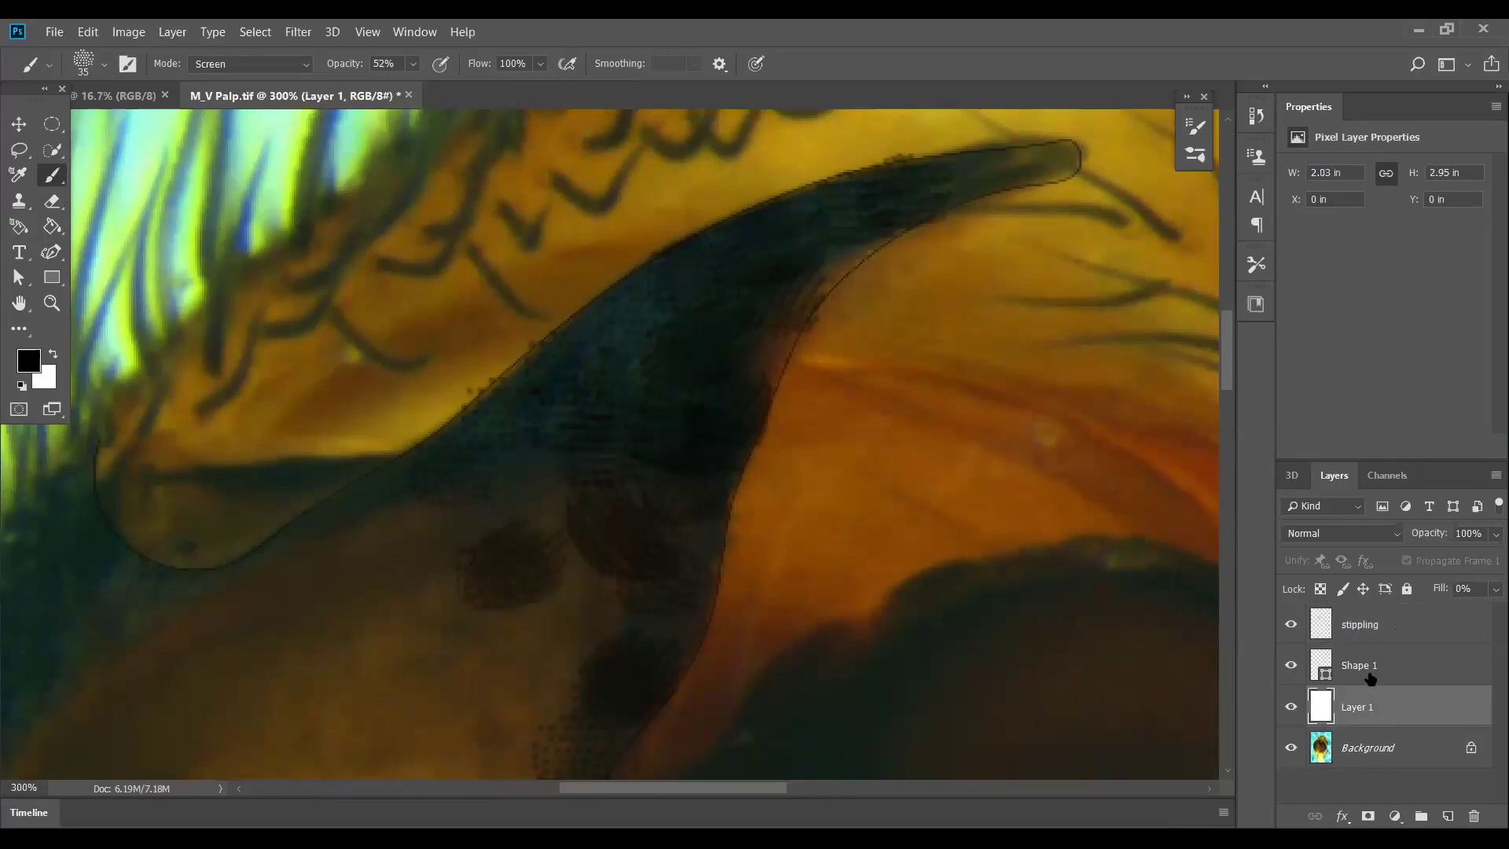
pyautogui.hotkey('ctrl', ',')
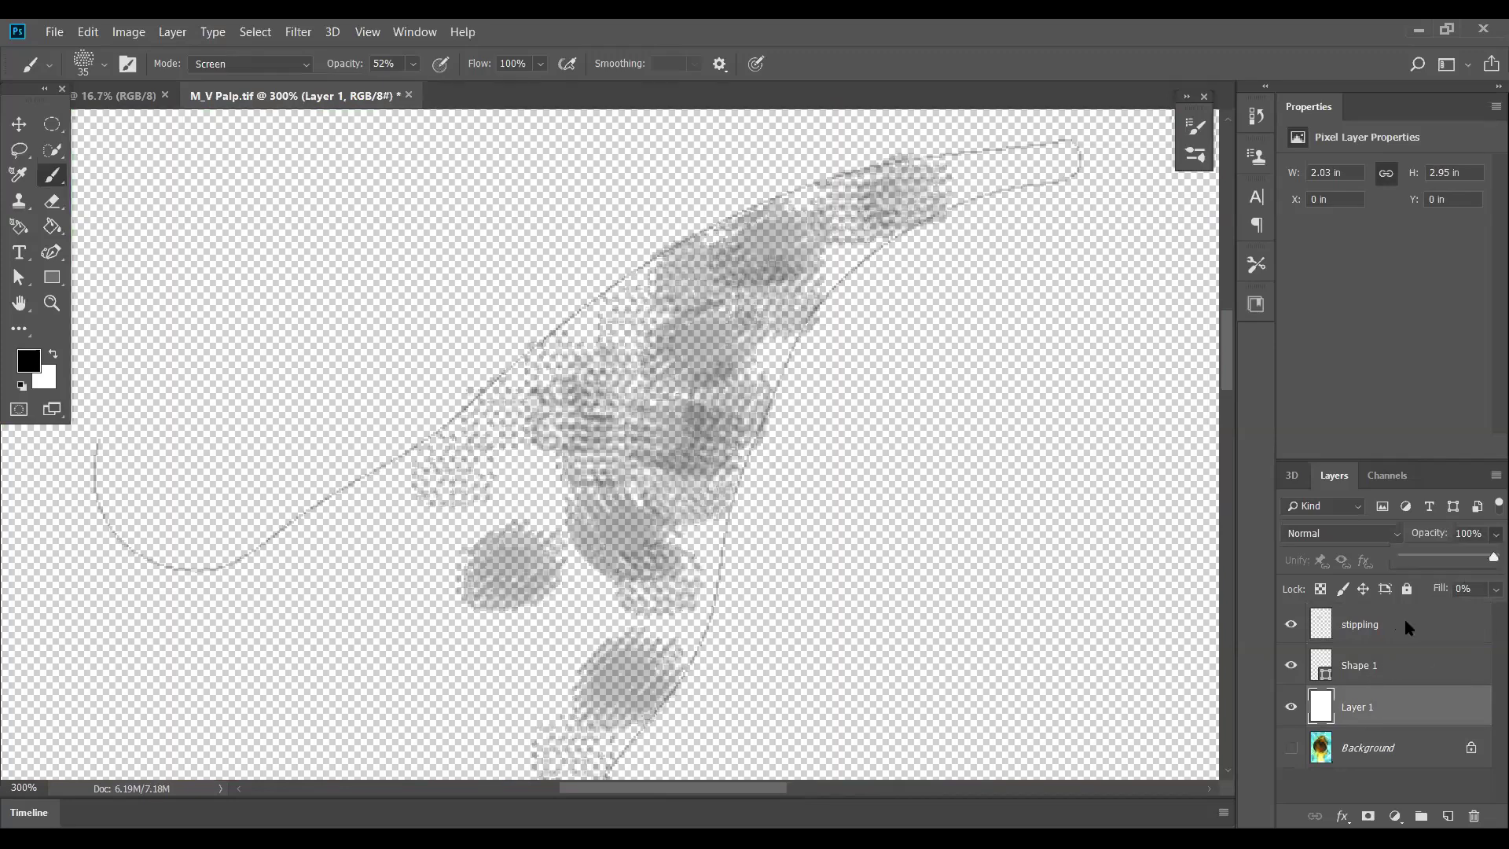
pyautogui.hotkey('alt', ']')
pyautogui.hotkey('alt', ']')
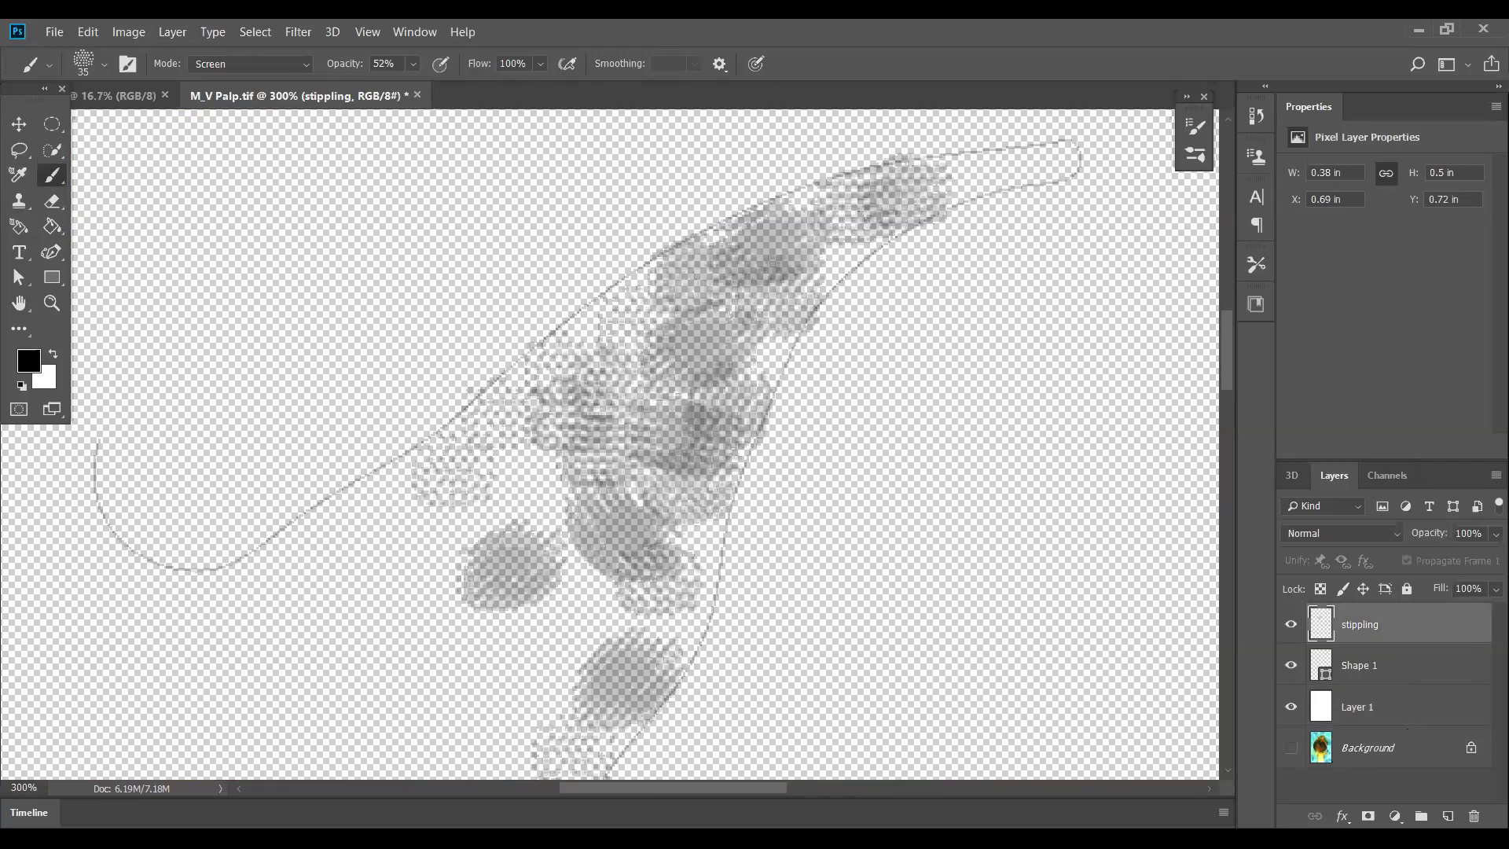
# - Add a new empty layer and place it between Layer 1 and the hidden Background
pyautogui.click(1431, 681)
pyautogui.hotkey('ctrl', 'alt', 'shift', 'n')
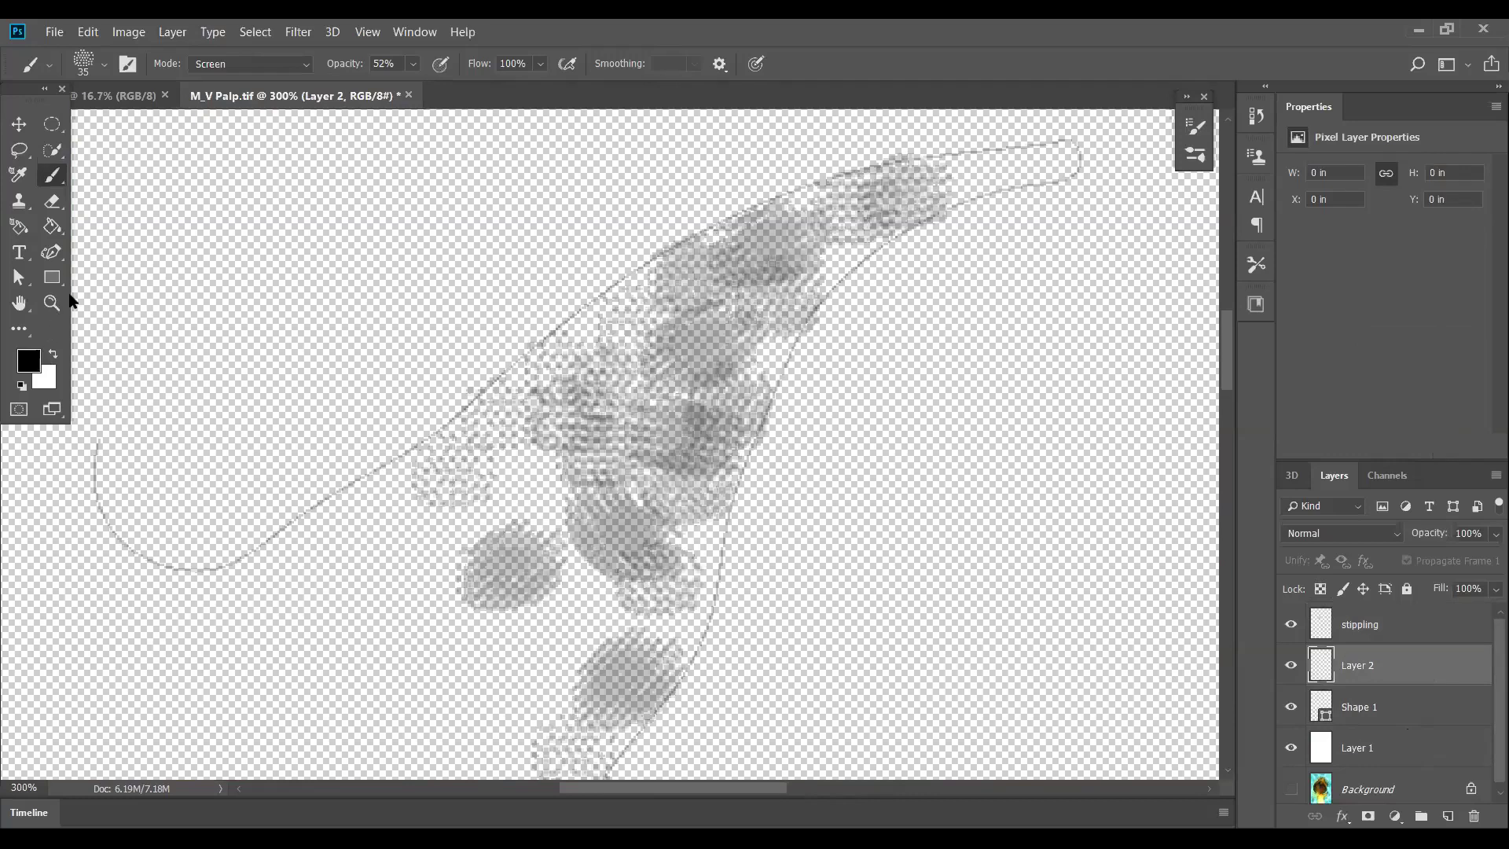
pyautogui.hotkey('ctrl', 'shift', '[')
# - Make white the foreground colour and fill the new layer above the Background with it using the Paint Bucket
pyautogui.press('x')
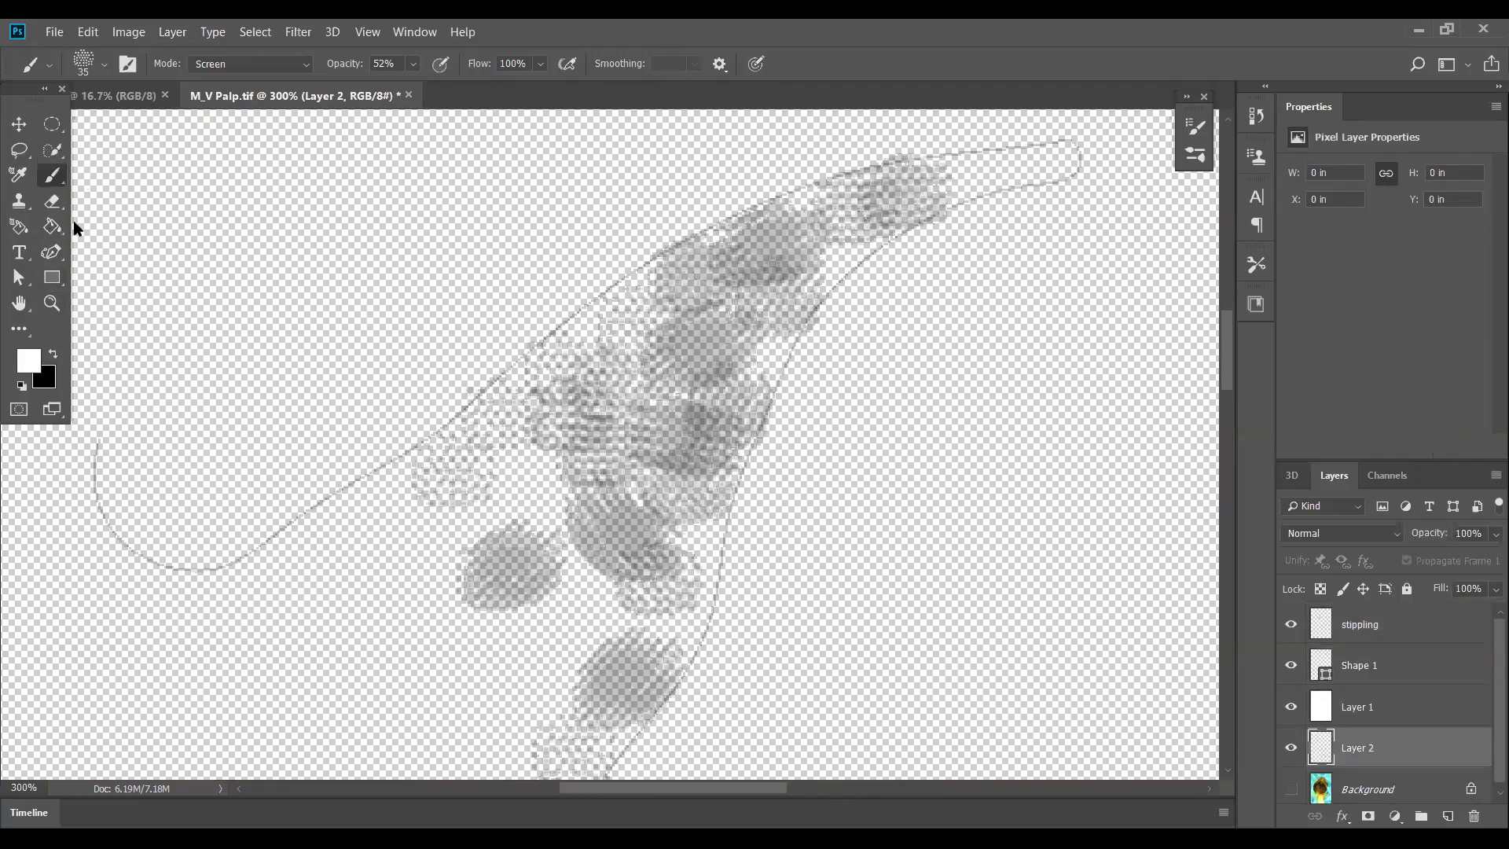
pyautogui.press('g')
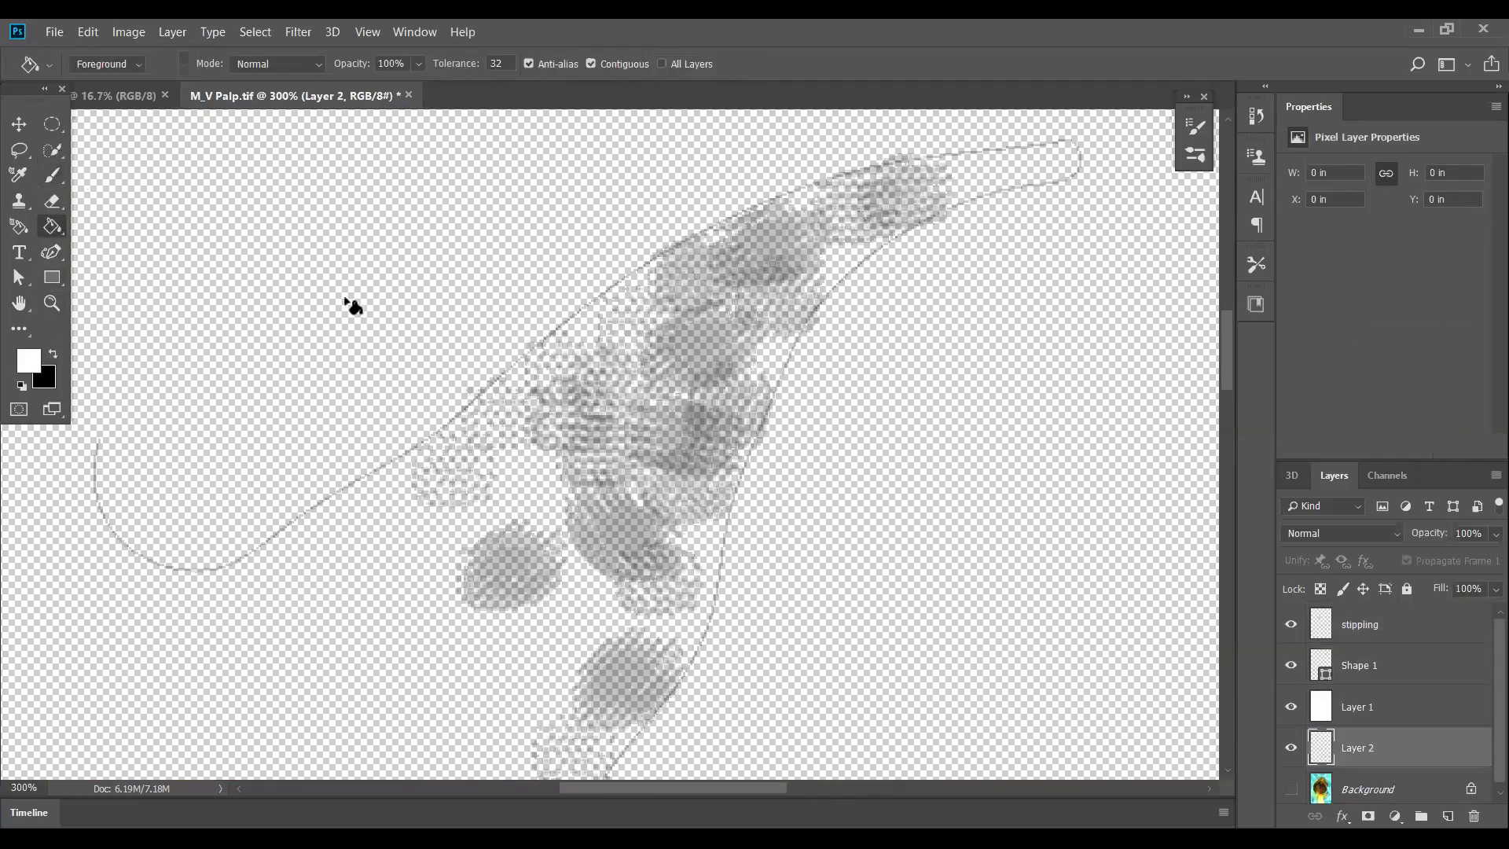
pyautogui.click(1192, 631)
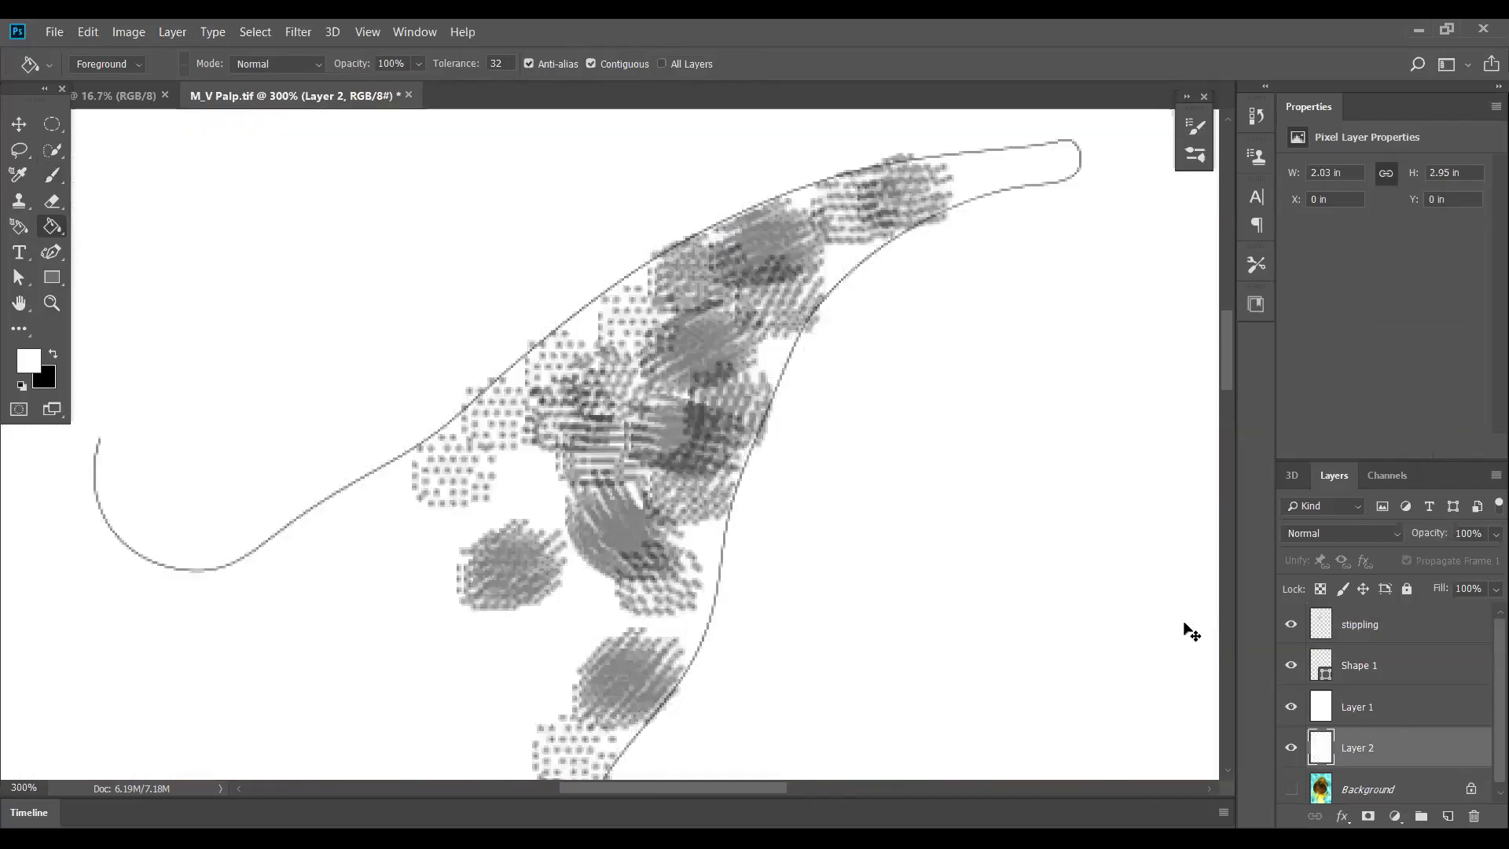
pyautogui.hotkey('ctrl', '1')
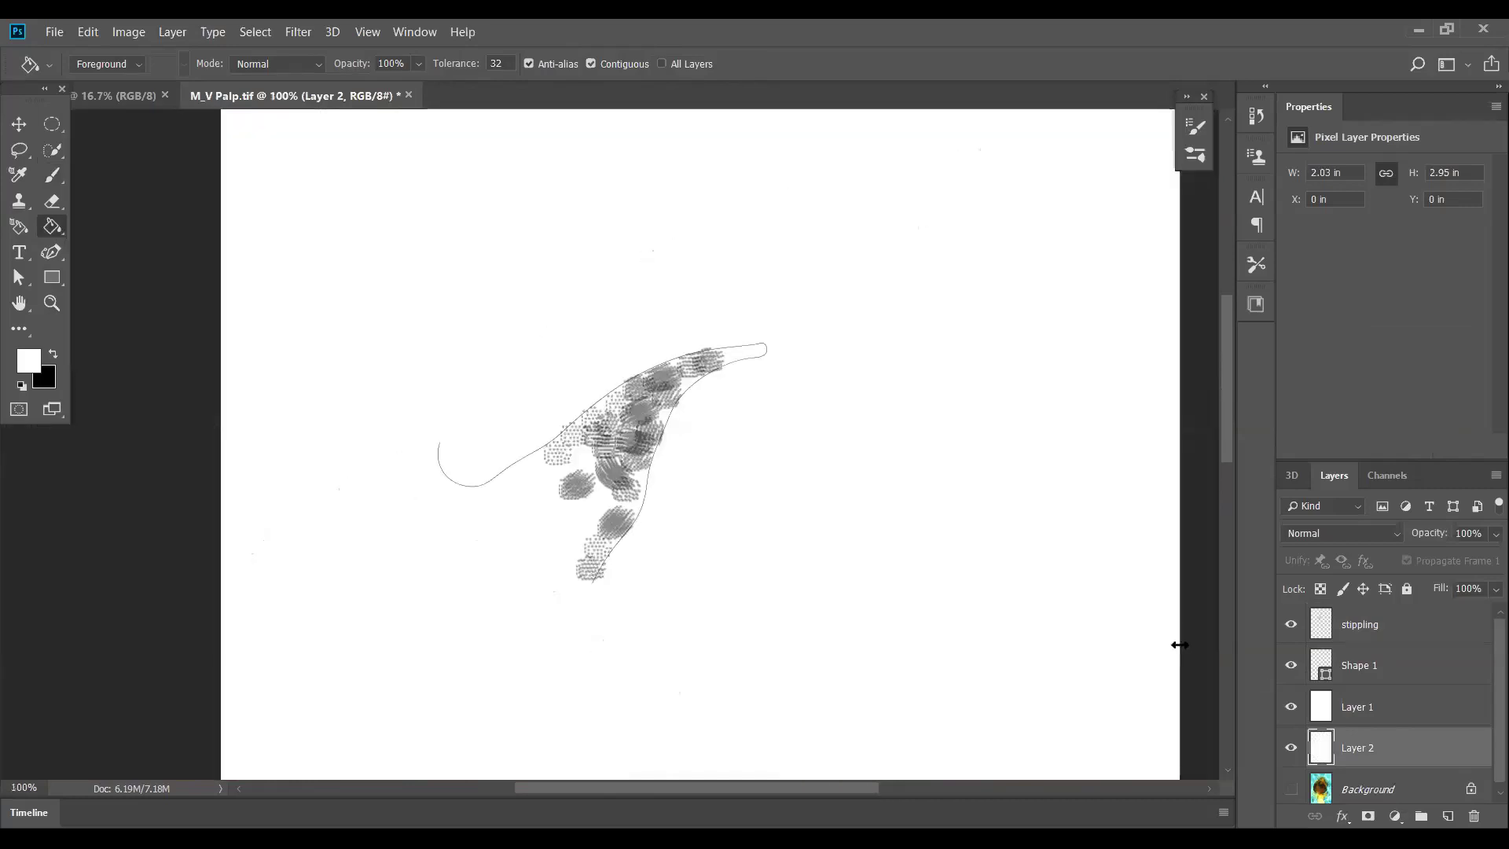